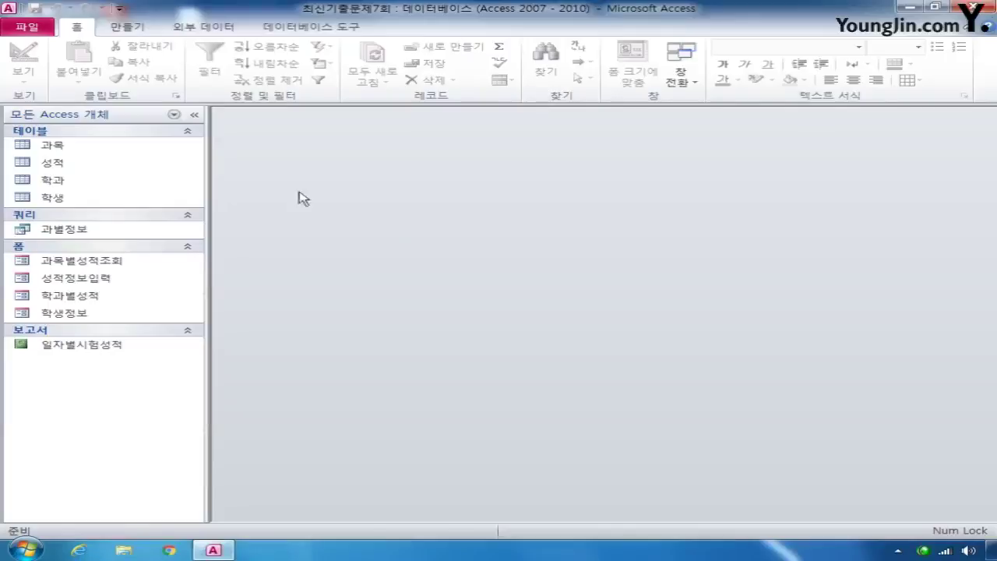
# Open the 학생 table in design view, hide its property sheet, and make 학번 the primary key
pyautogui.rightClick(63, 200)
pyautogui.click(112, 226)
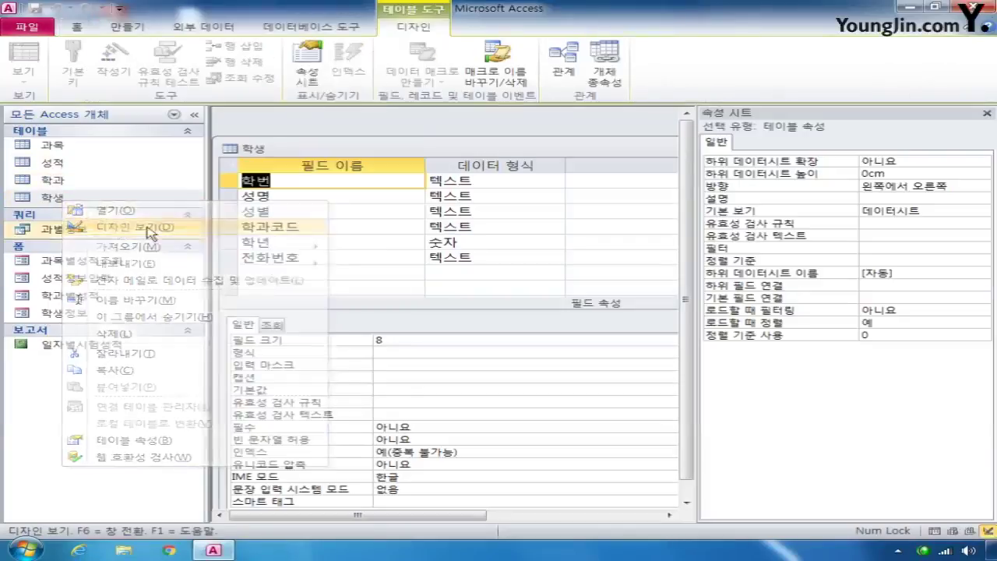
pyautogui.click(986, 115)
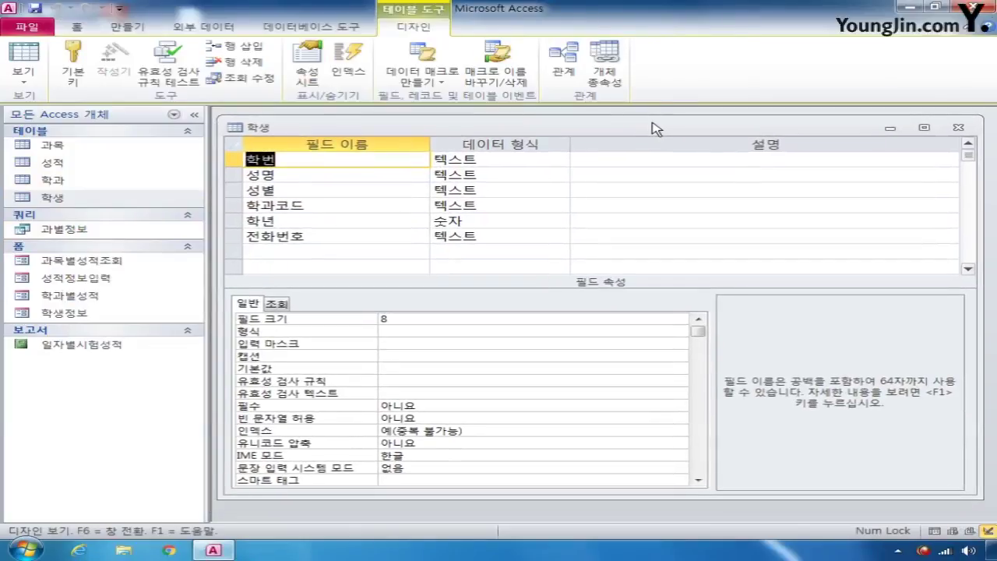
pyautogui.click(228, 162)
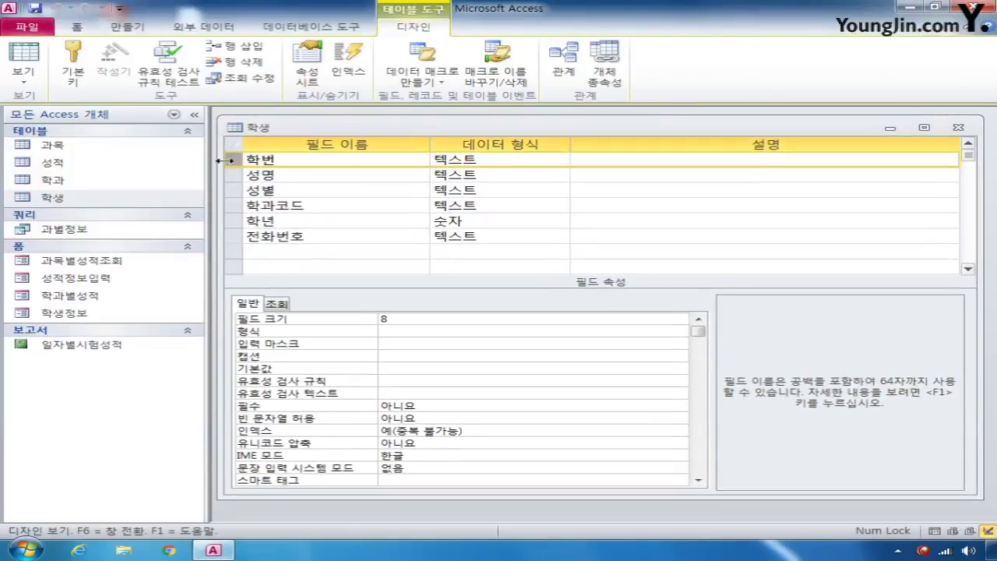
pyautogui.click(74, 74)
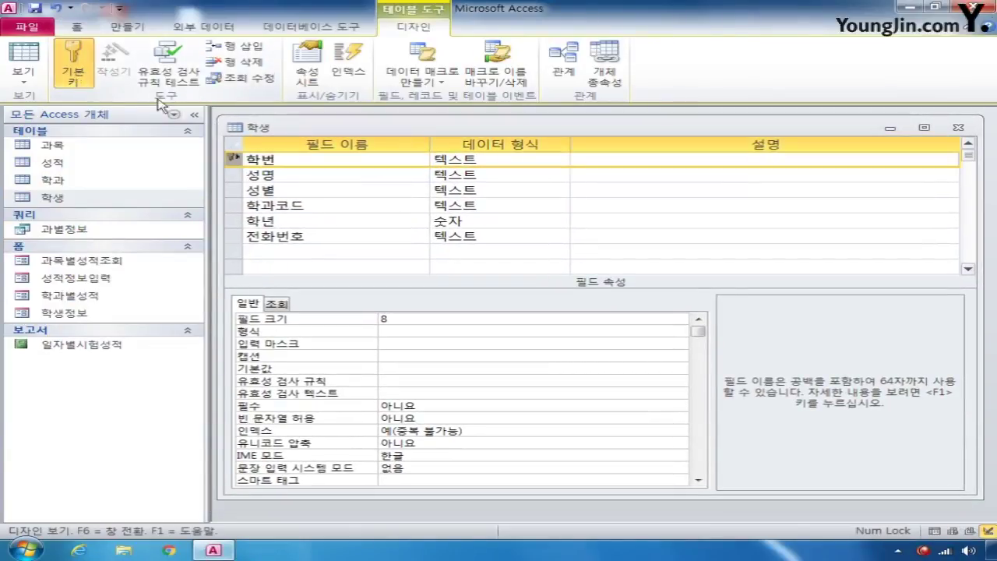
# Set the 필수 property of the 성명 field to 예
pyautogui.click(233, 177)
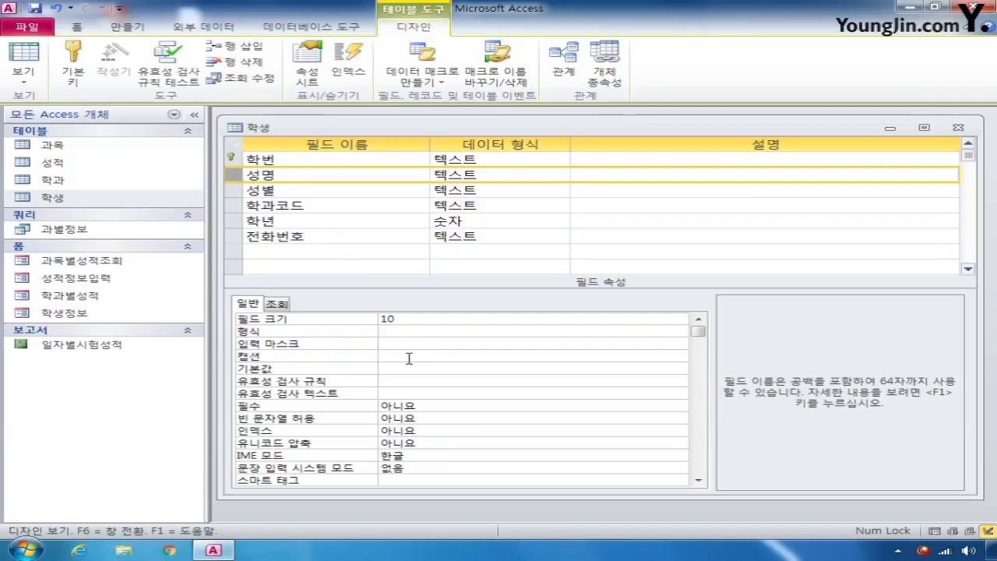
pyautogui.click(580, 409)
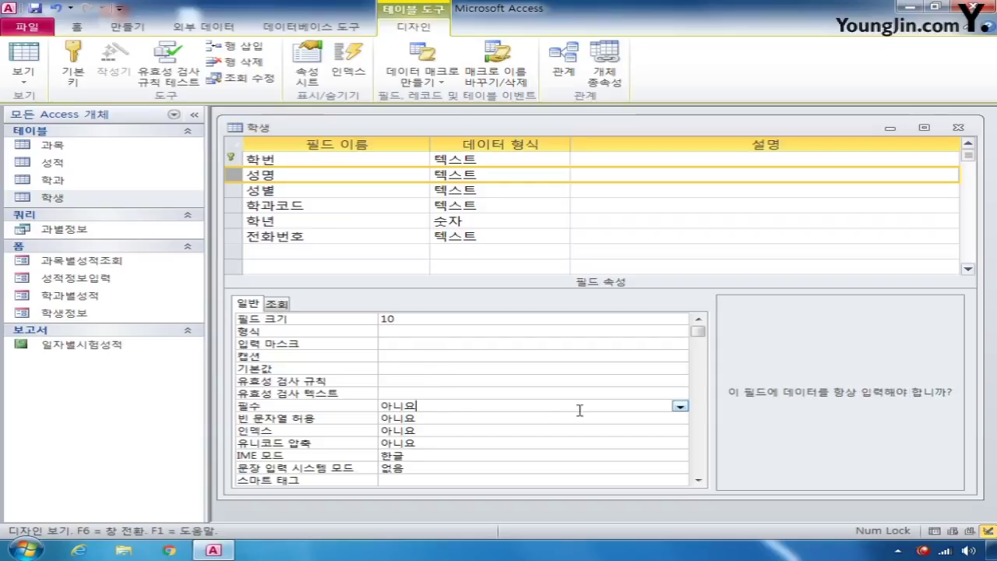
pyautogui.click(680, 406)
pyautogui.click(550, 418)
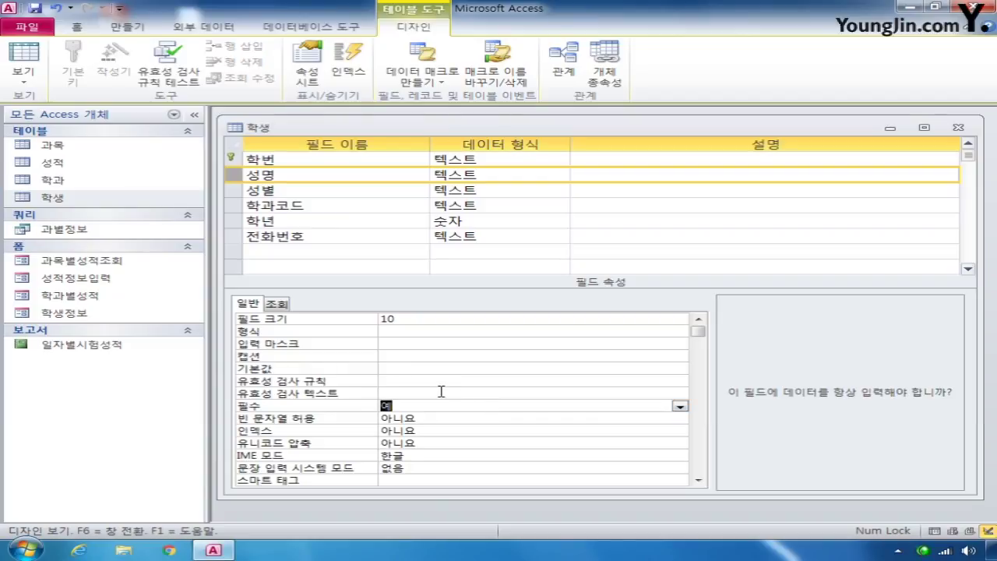
pyautogui.click(429, 319)
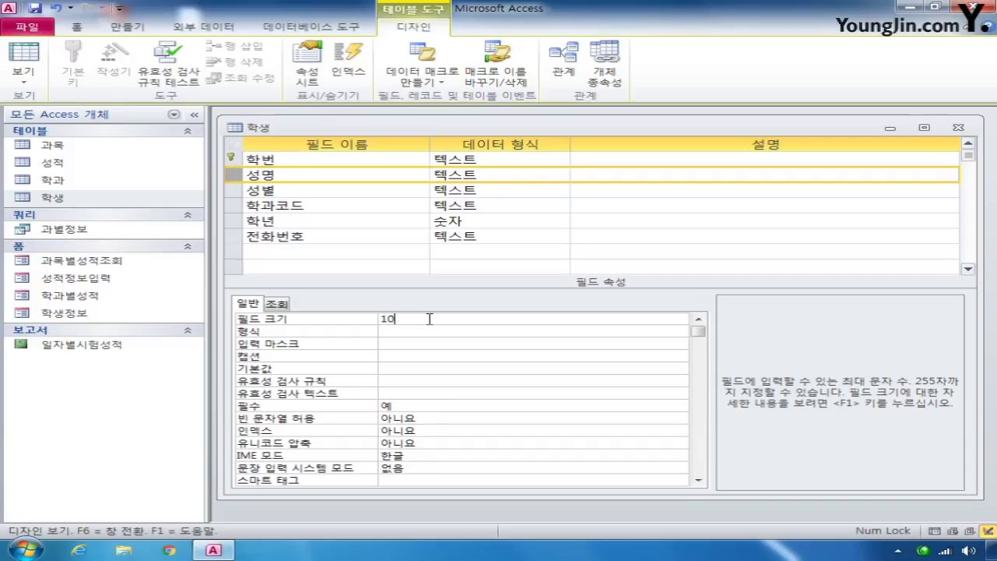
# Give the 성별 field the validation rule in ("M", "F")
pyautogui.click(234, 190)
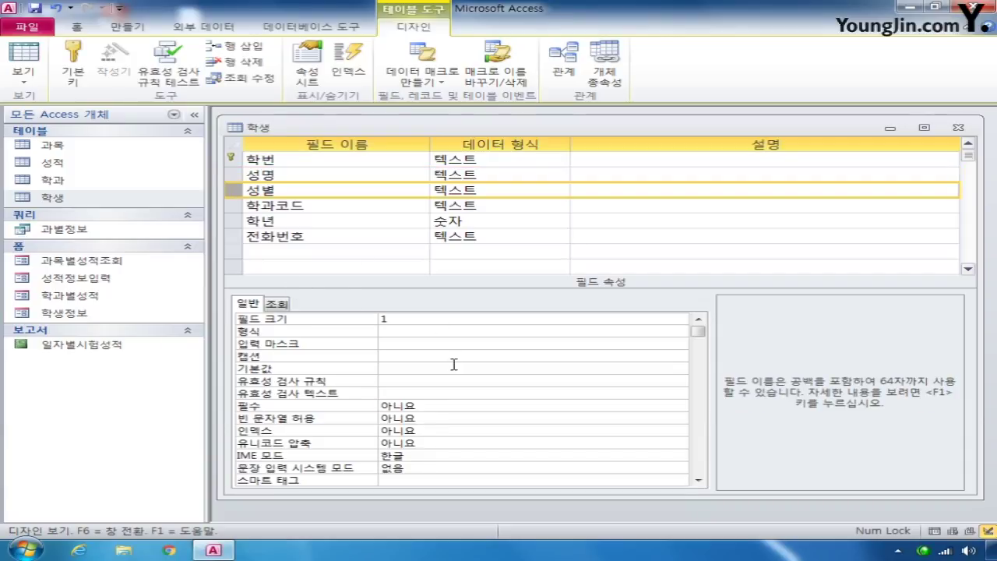
pyautogui.click(418, 385)
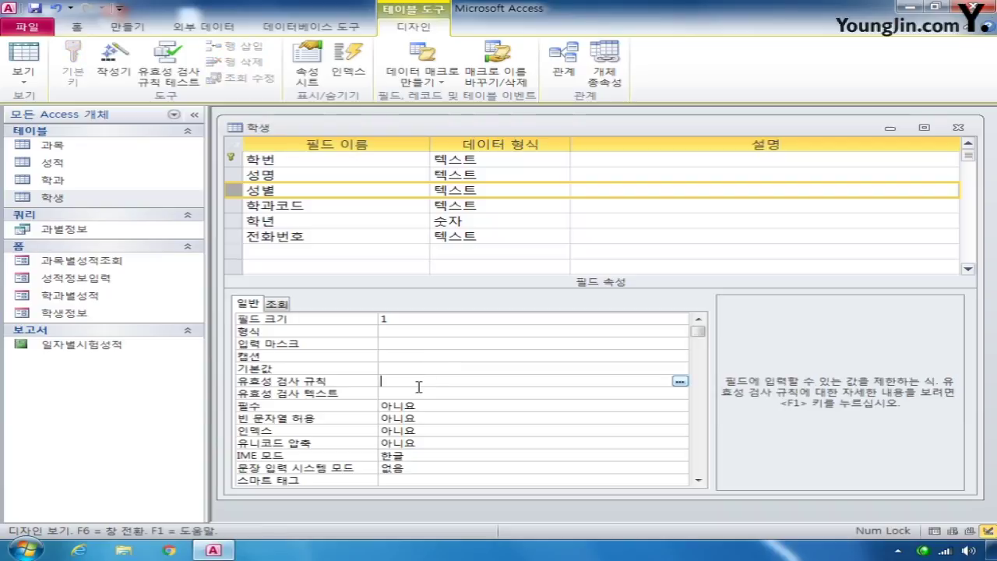
pyautogui.write('in (')
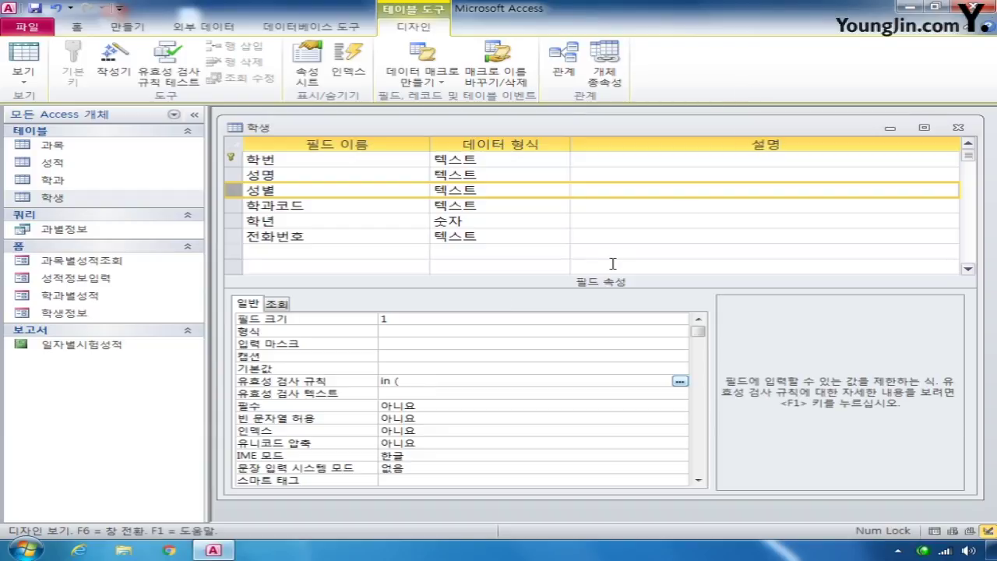
pyautogui.write('"M", "F")')
# Set the input mask of the 전화번호 field to (###)-###-####;;#
pyautogui.click(235, 238)
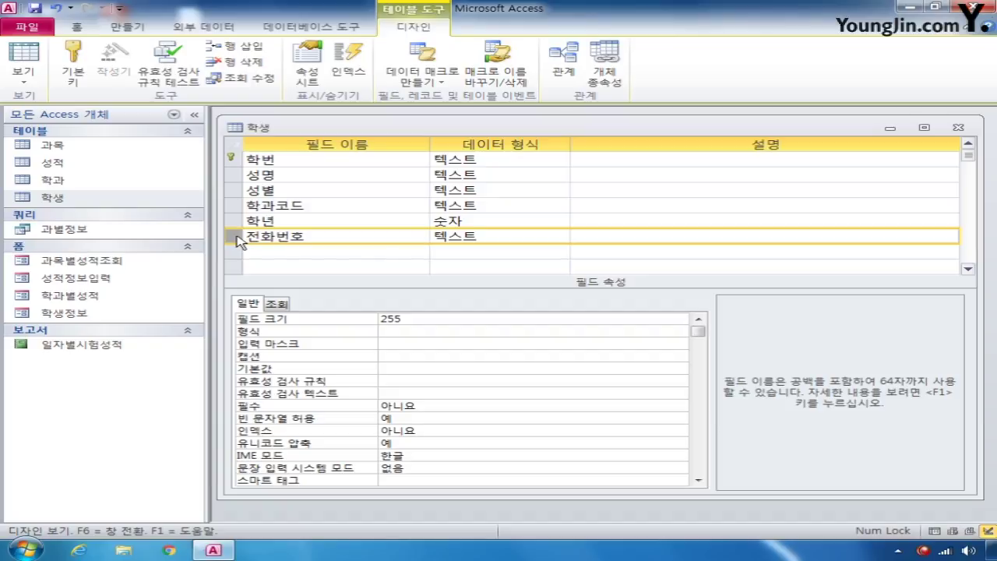
pyautogui.click(399, 343)
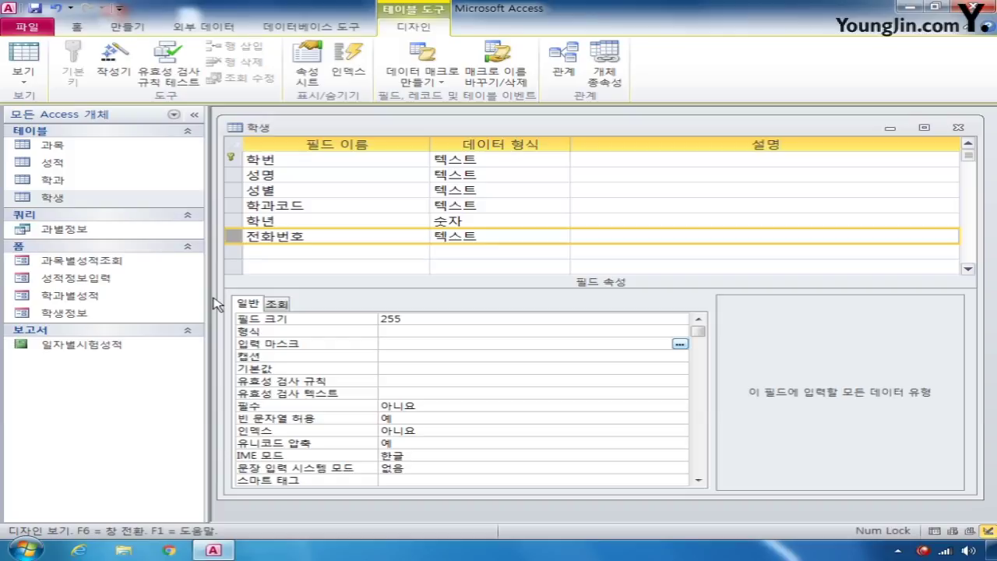
pyautogui.write('(###)-###')
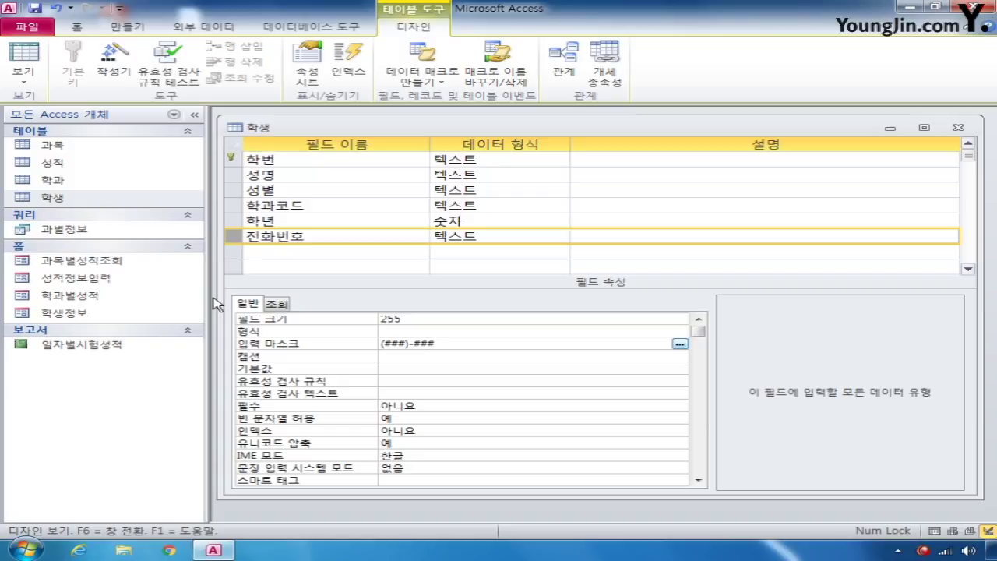
pyautogui.write('-####')
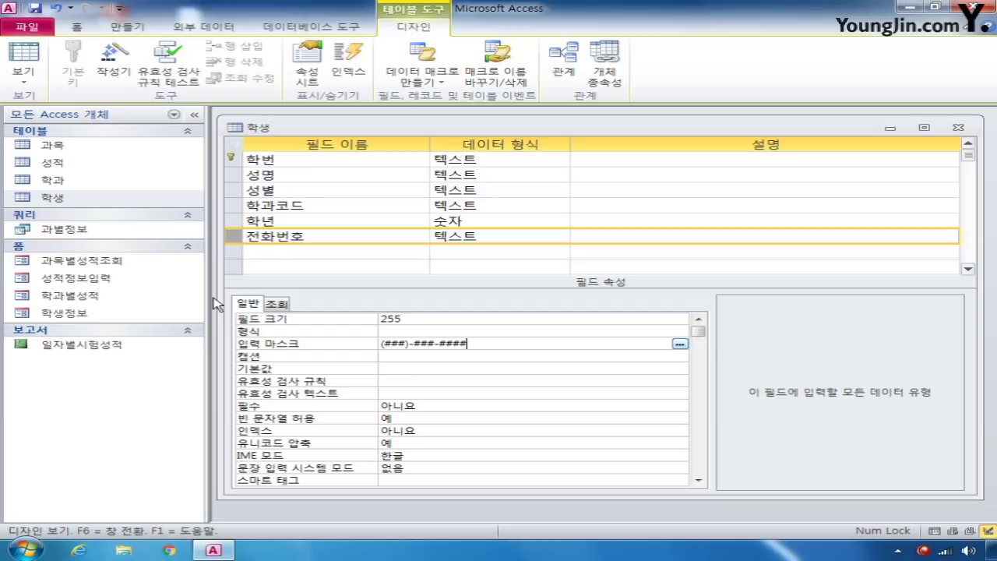
pyautogui.write(';')
pyautogui.write(';')
pyautogui.write(';#')
pyautogui.click(408, 357)
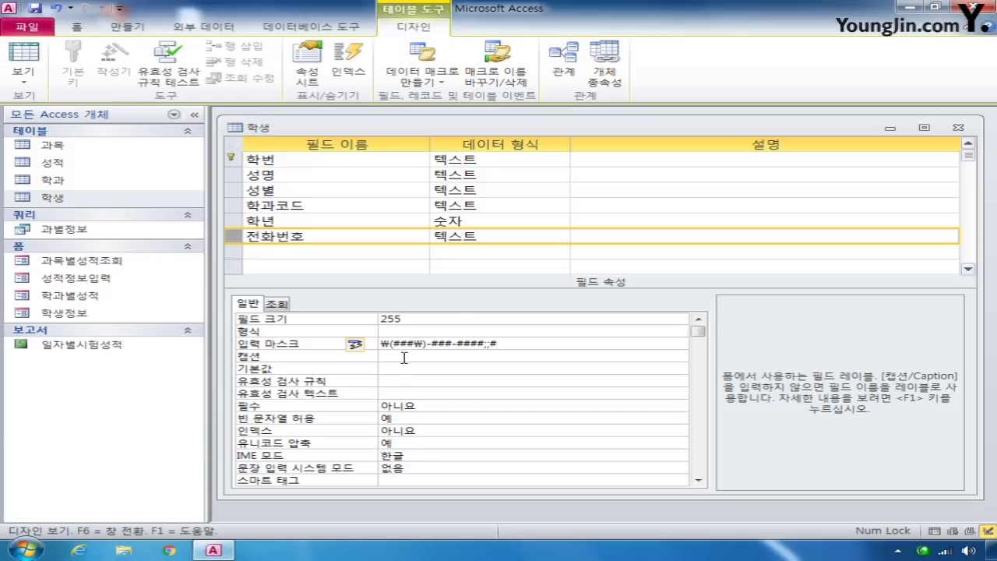
# Close the 학생 table, saving its design and testing the existing data against the new rules
pyautogui.click(958, 127)
pyautogui.click(401, 315)
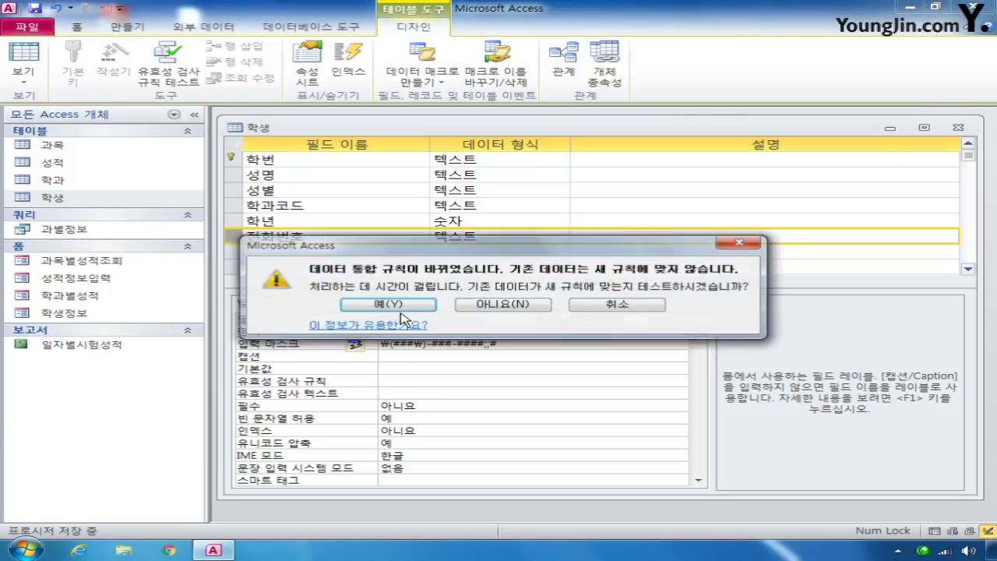
pyautogui.click(403, 306)
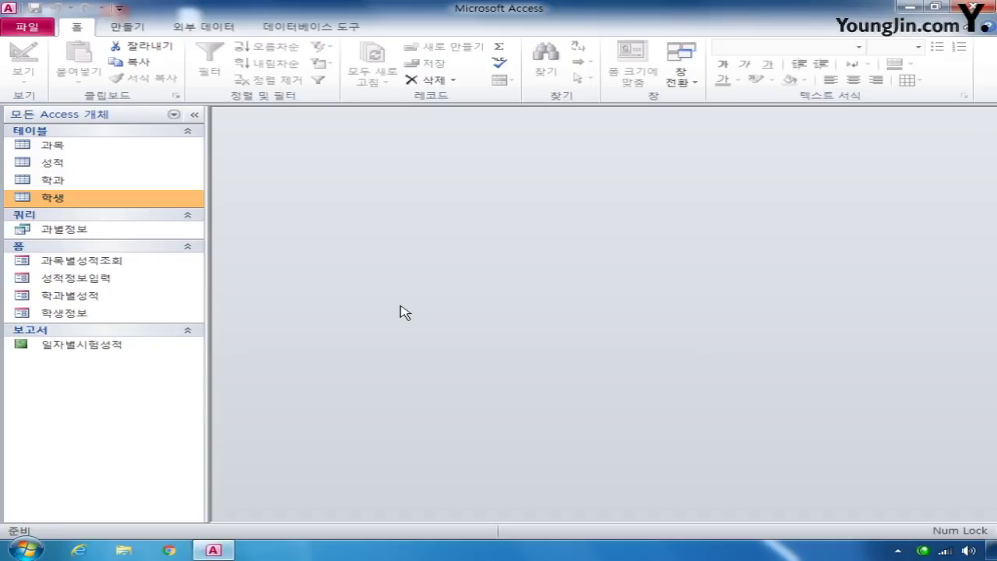
# Set the default value of the 입력일 field in the 과목 table to now(), saving and closing the table design
pyautogui.rightClick(68, 147)
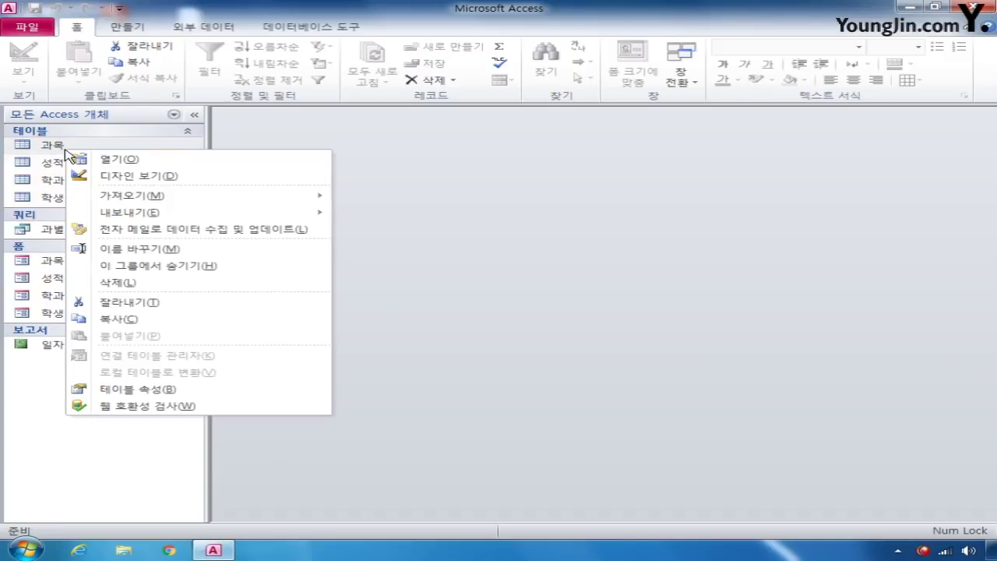
pyautogui.click(104, 176)
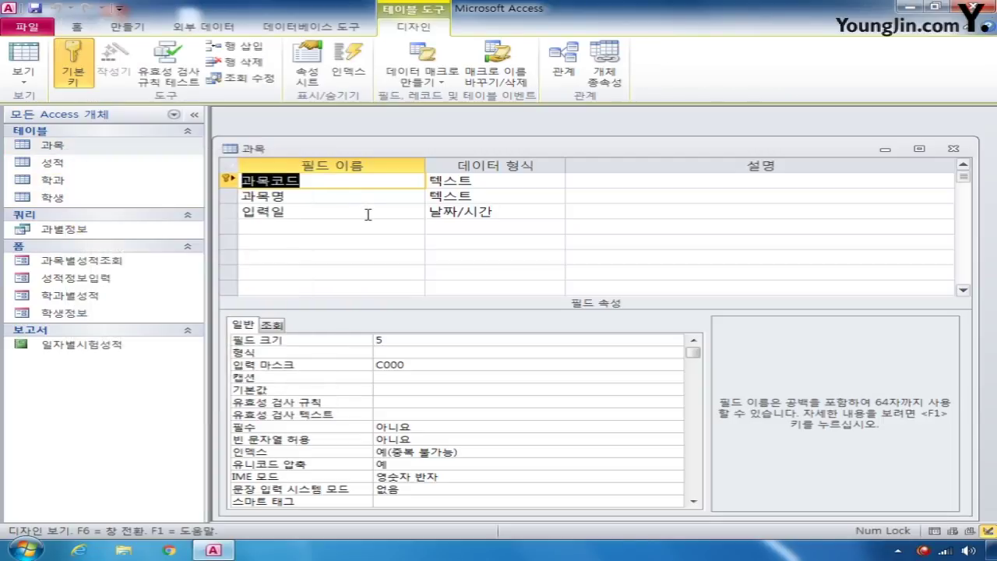
pyautogui.click(231, 213)
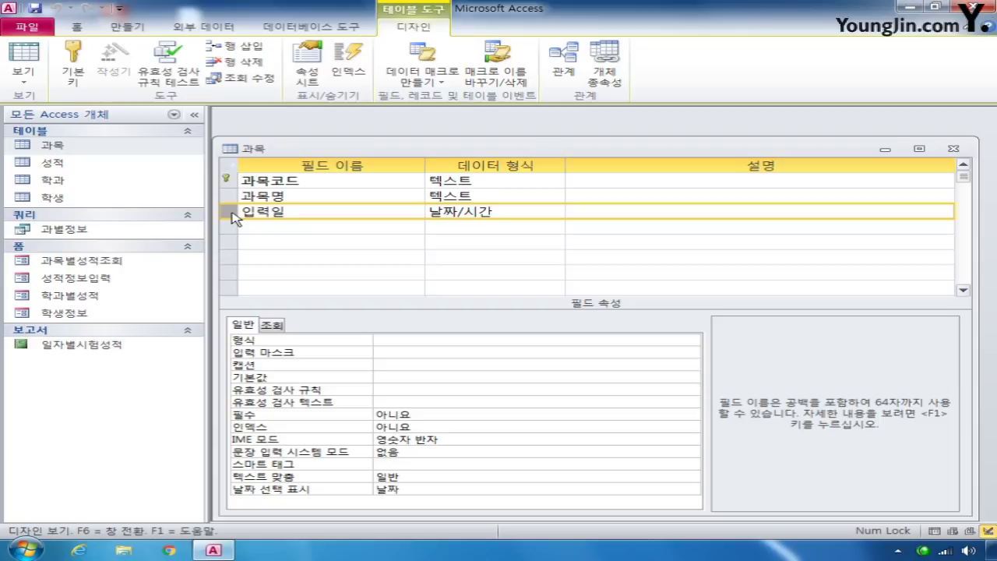
pyautogui.click(409, 372)
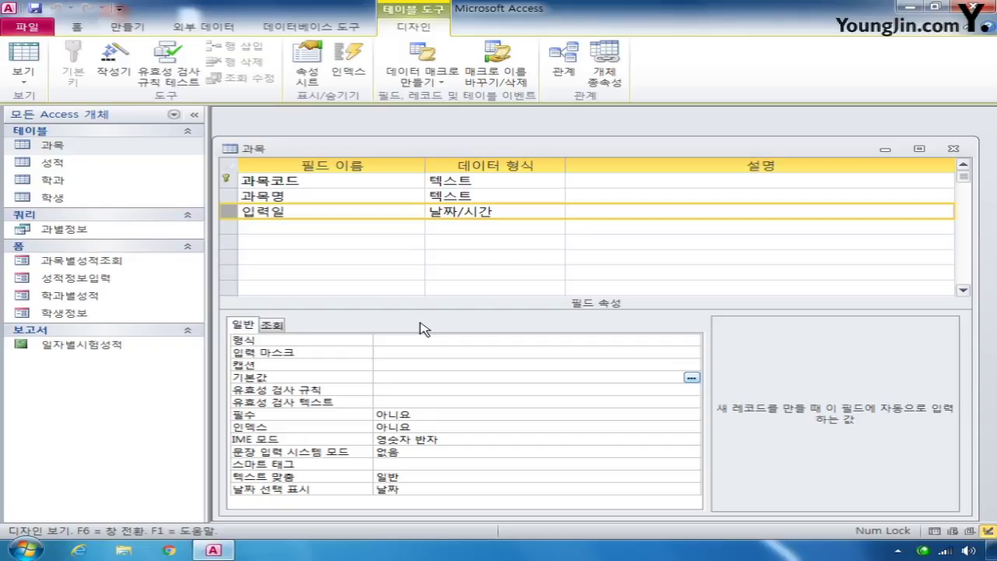
pyautogui.write('now()')
pyautogui.click(953, 149)
pyautogui.click(399, 309)
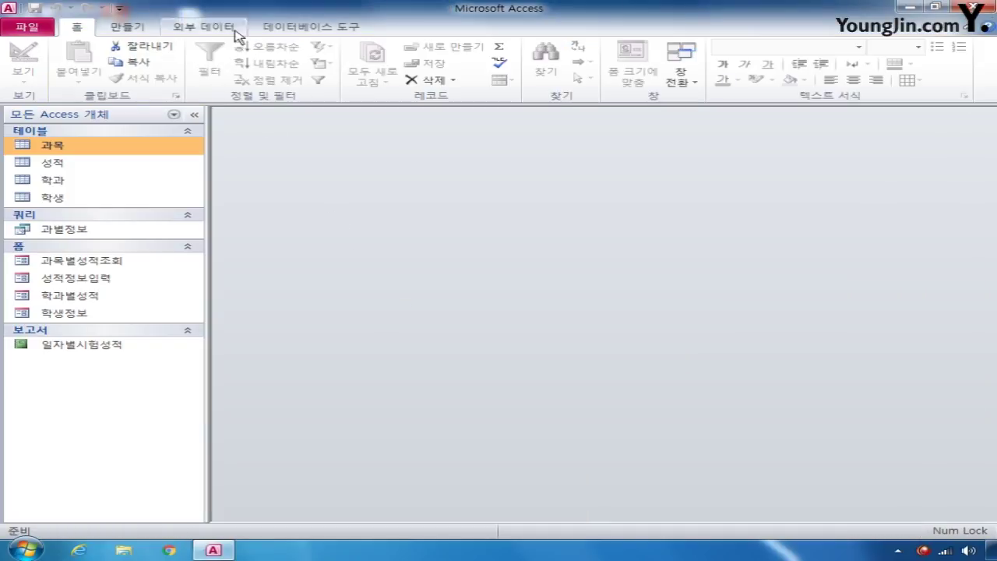
# Open the relationships window and enlarge the 과목, 성적, 학생 and 학과 table boxes to show all their fields
pyautogui.click(272, 27)
pyautogui.click(192, 75)
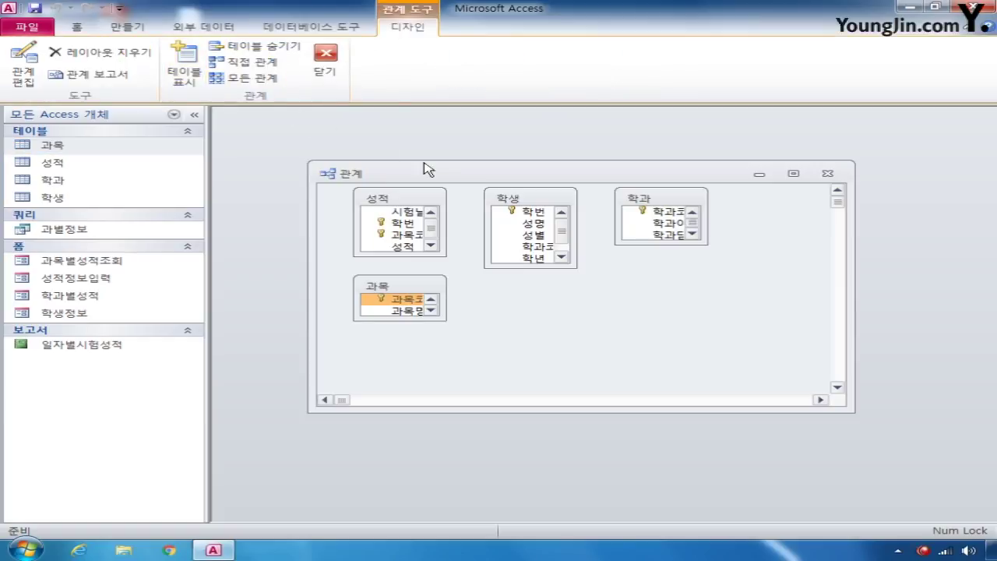
pyautogui.moveTo(407, 320); pyautogui.dragTo(413, 355)
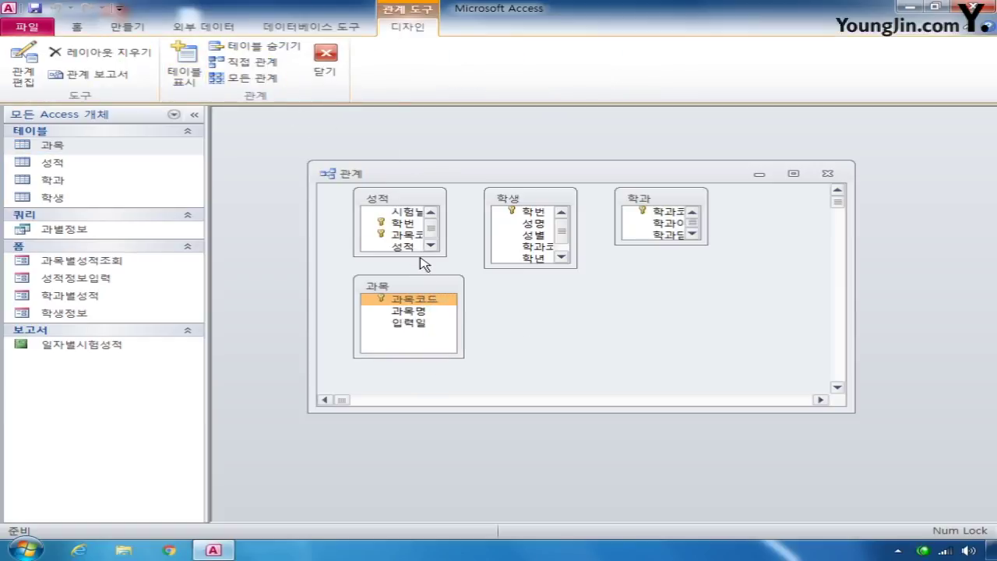
pyautogui.moveTo(421, 256); pyautogui.dragTo(426, 267)
pyautogui.moveTo(576, 268); pyautogui.dragTo(596, 292)
pyautogui.moveTo(685, 243); pyautogui.dragTo(748, 270)
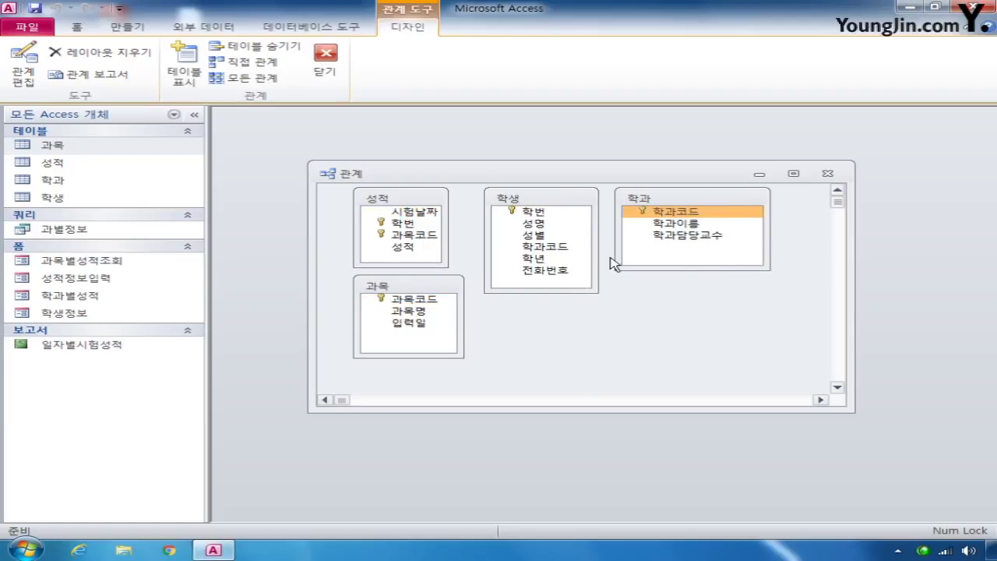
pyautogui.moveTo(446, 244); pyautogui.dragTo(454, 245)
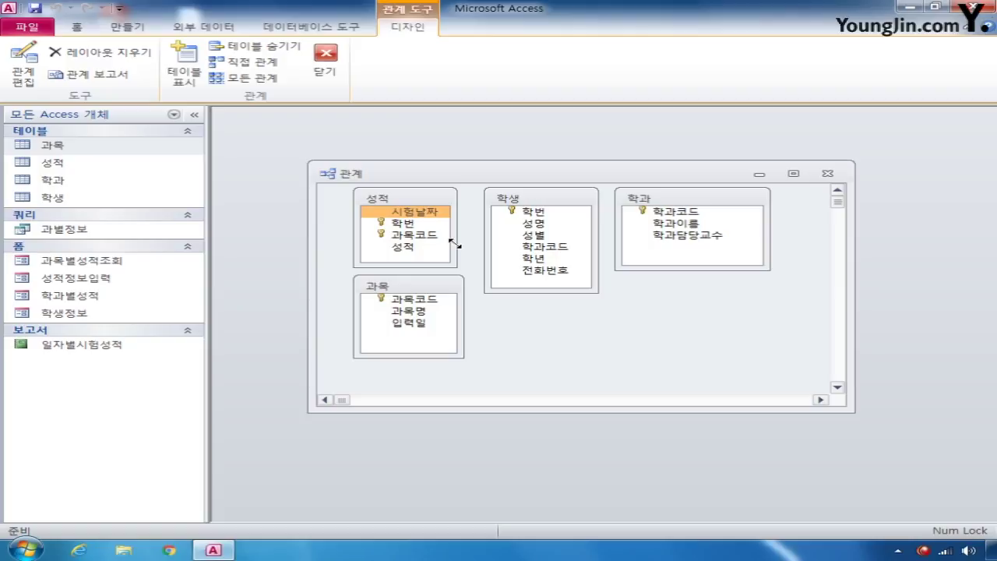
# Create a relationship between 성적 and 학생 on 학번, enforcing referential integrity and cascading updates to related fields
pyautogui.click(415, 224)
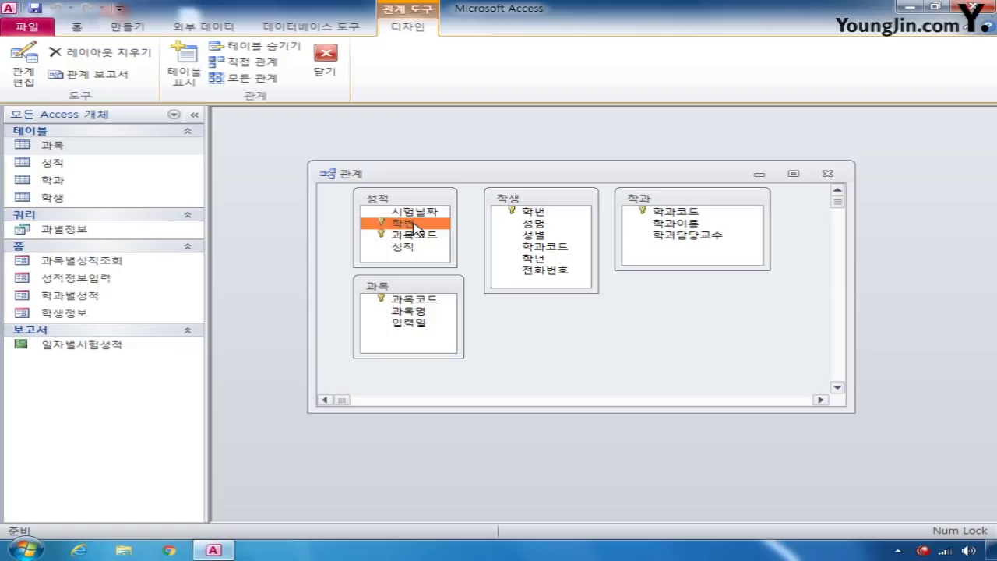
pyautogui.moveTo(416, 227); pyautogui.dragTo(548, 215)
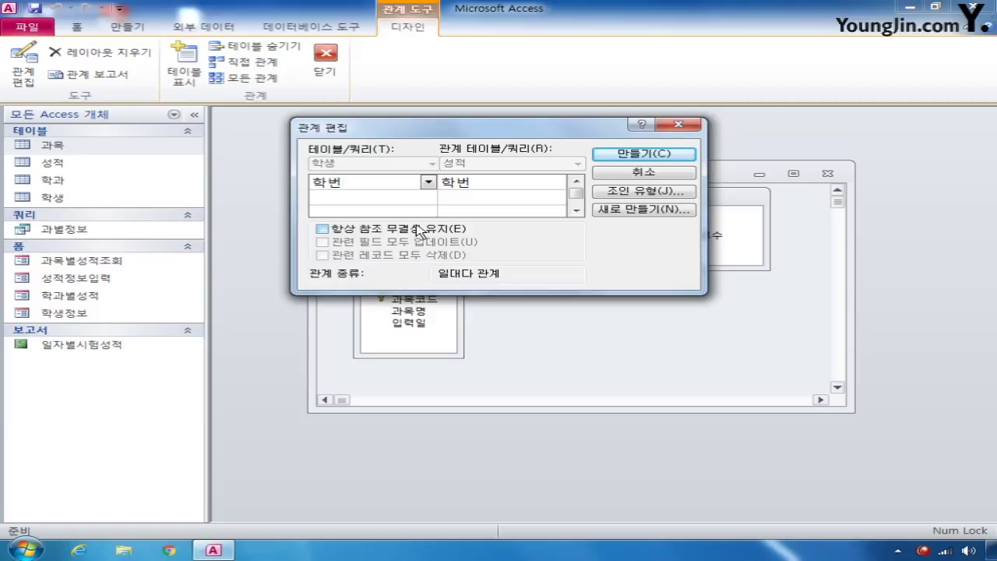
pyautogui.click(372, 232)
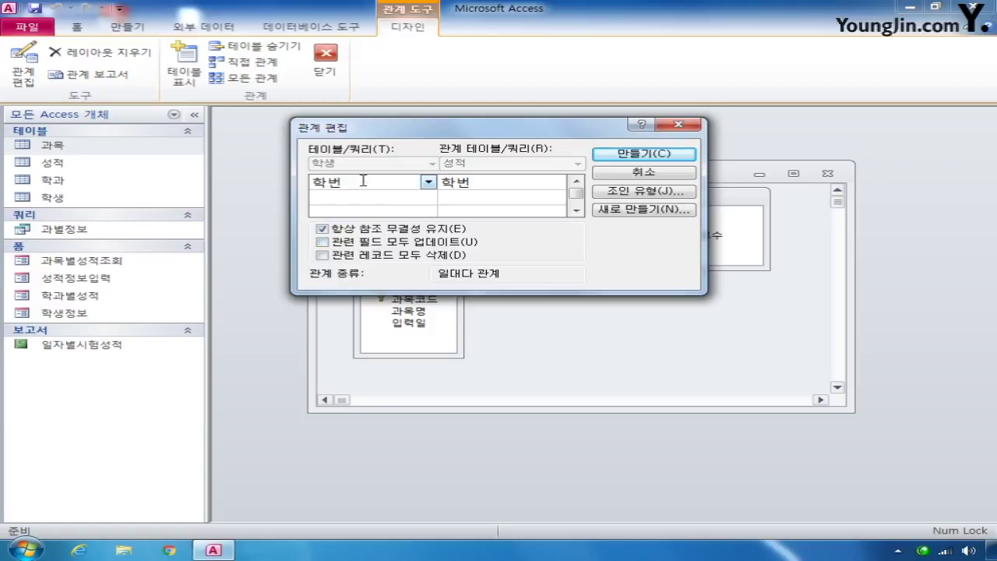
pyautogui.click(349, 248)
pyautogui.click(656, 156)
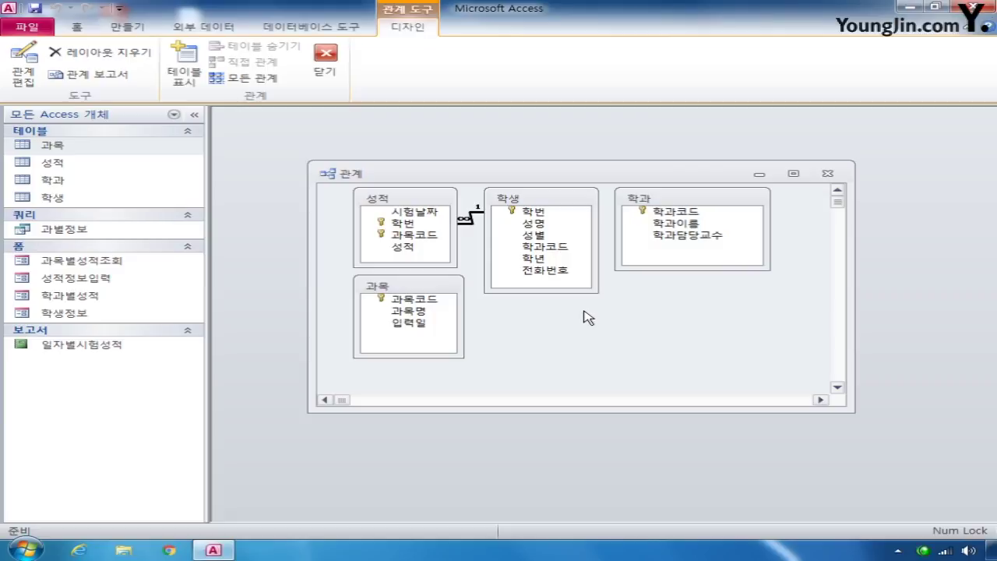
# Create a relationship between 학과 and 학생 on 학과코드 with referential integrity enforced, and save and close the relationships layout
pyautogui.click(557, 246)
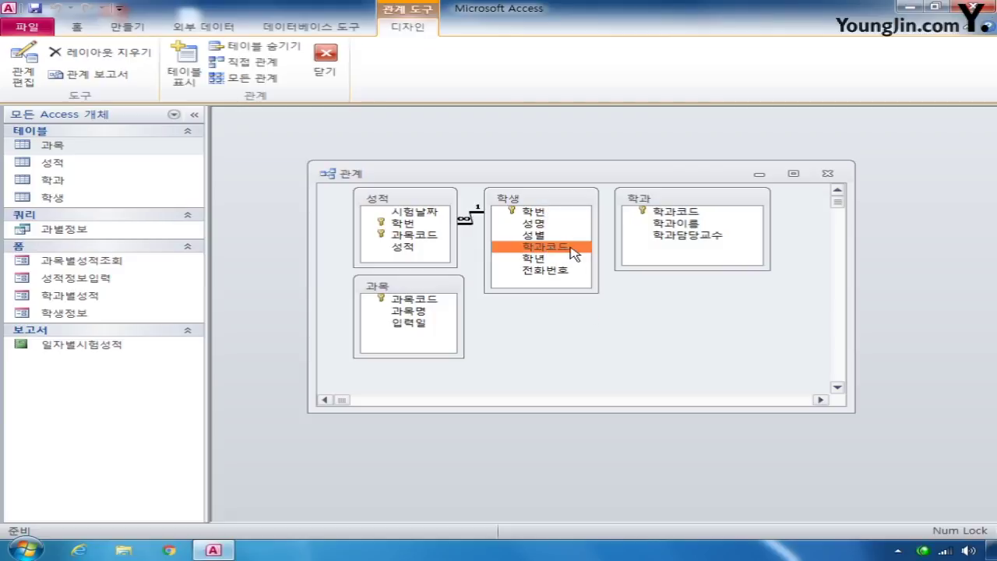
pyautogui.moveTo(661, 211); pyautogui.dragTo(574, 249)
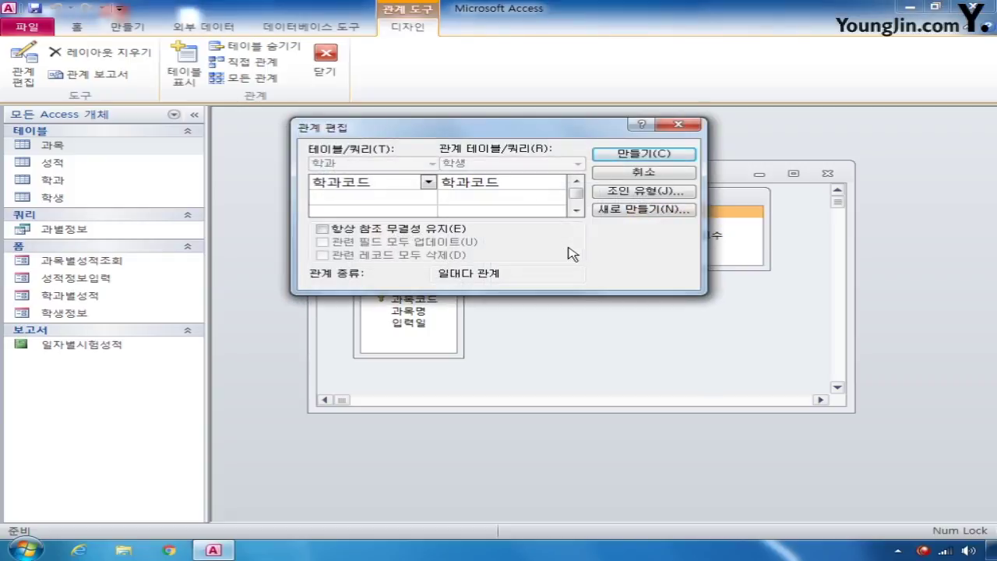
pyautogui.click(413, 230)
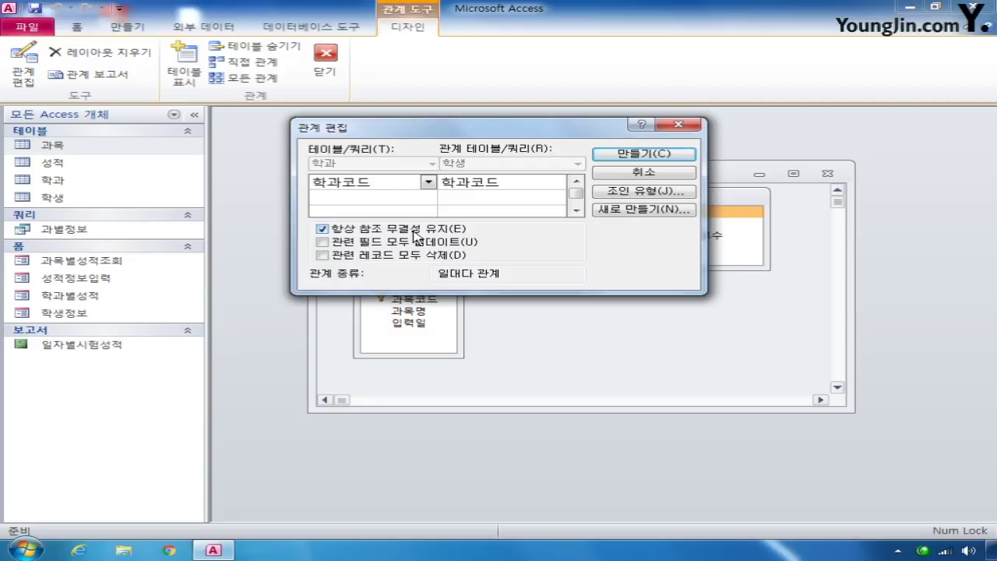
pyautogui.click(664, 155)
pyautogui.click(827, 173)
pyautogui.click(411, 310)
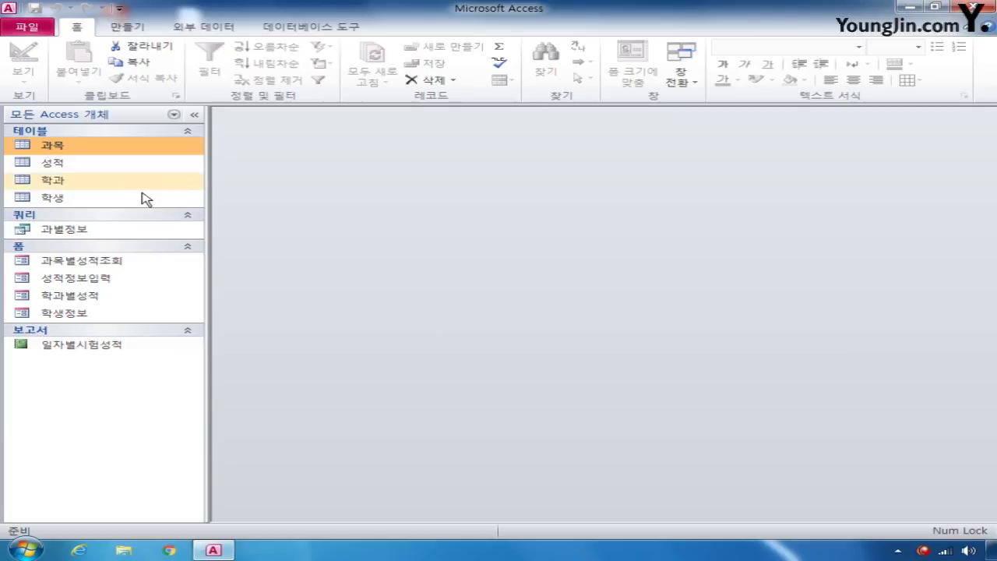
# Open the 성적 table's design and set the 과목코드 field's lookup display control to 콤보 상자
pyautogui.rightClick(82, 163)
pyautogui.click(134, 187)
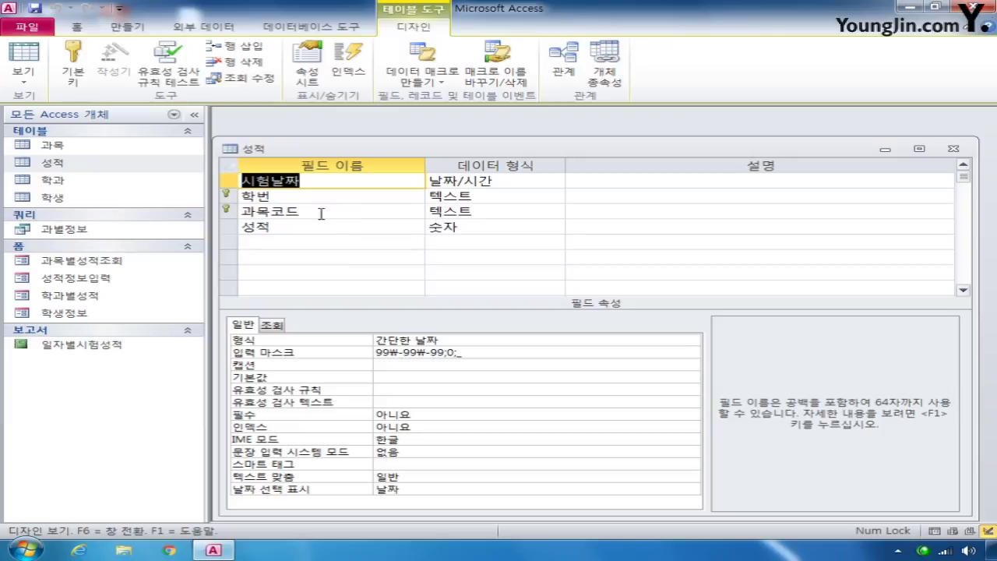
pyautogui.click(229, 212)
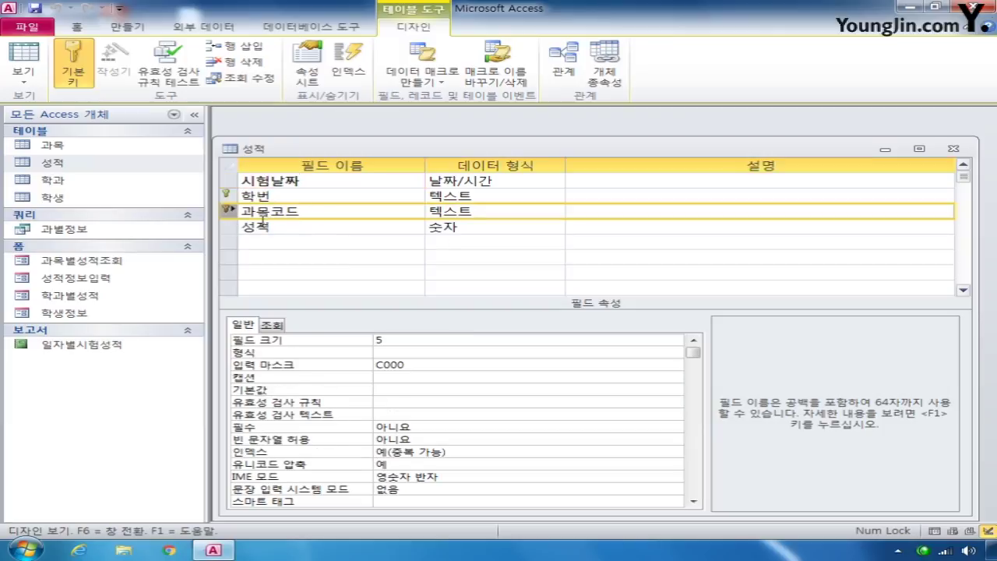
pyautogui.click(274, 325)
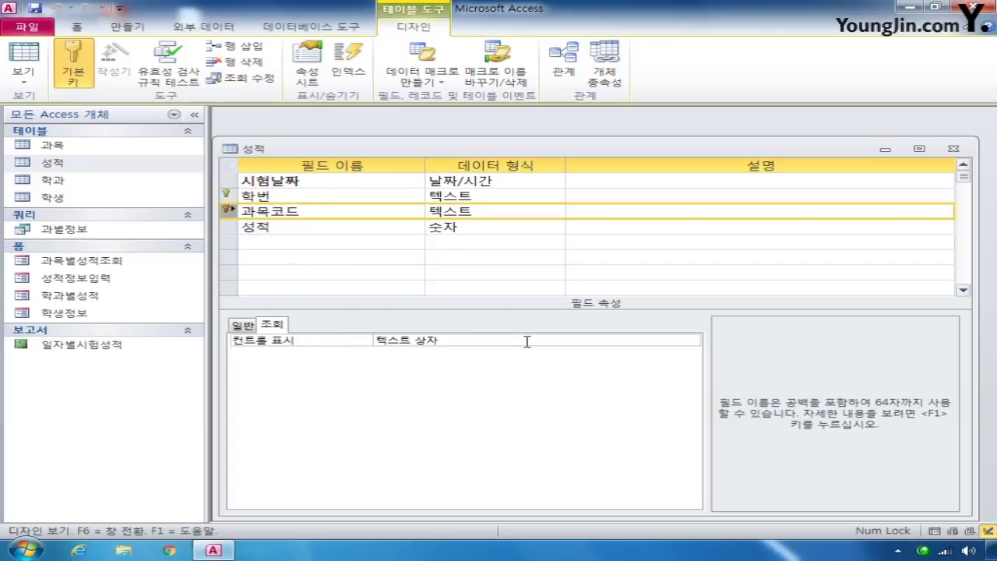
pyautogui.click(623, 341)
pyautogui.click(691, 341)
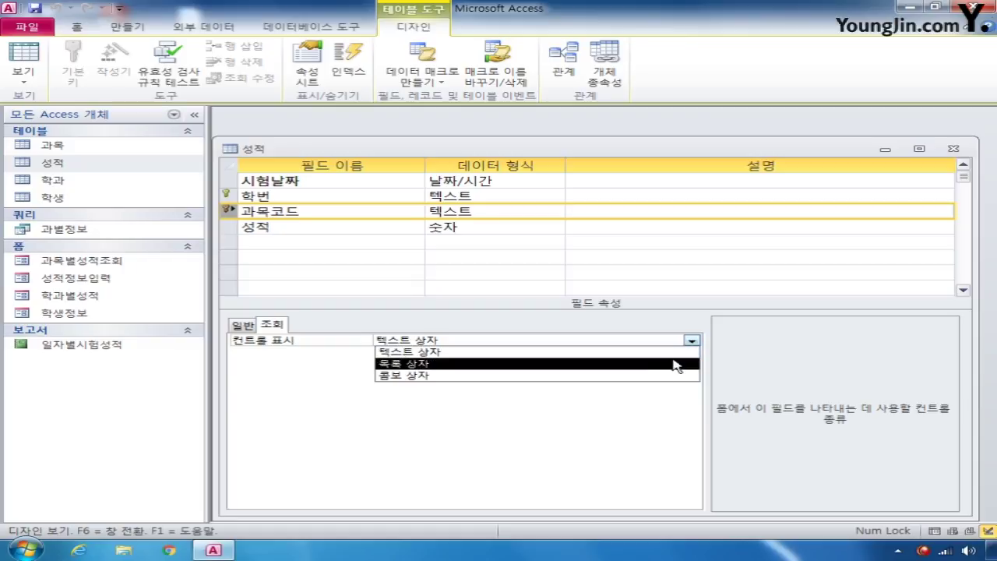
pyautogui.click(403, 375)
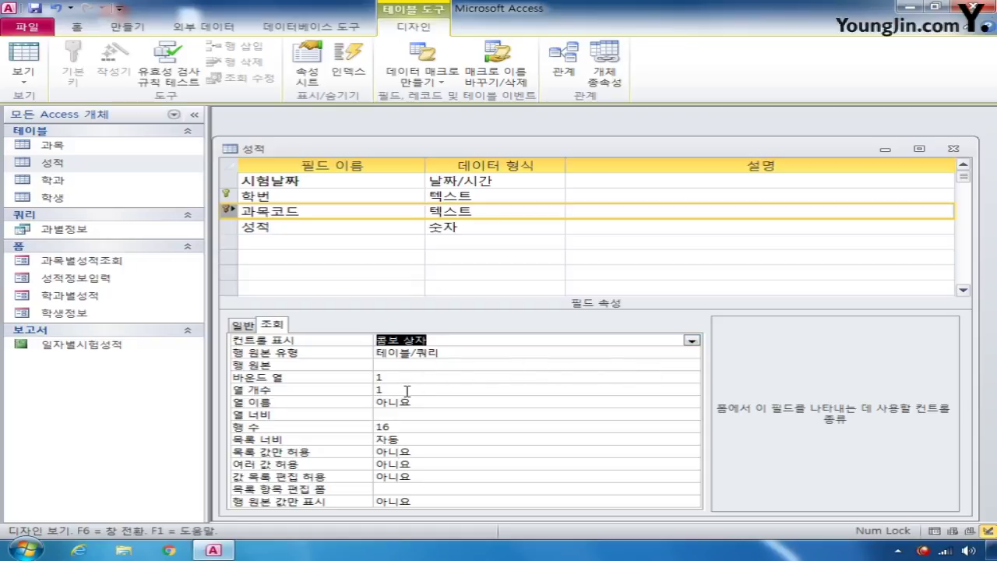
# Build the 과목코드 lookup's row source from the 과목 table's 과목코드 and 과목명 fields, saving the SQL statement
pyautogui.click(421, 366)
pyautogui.click(694, 365)
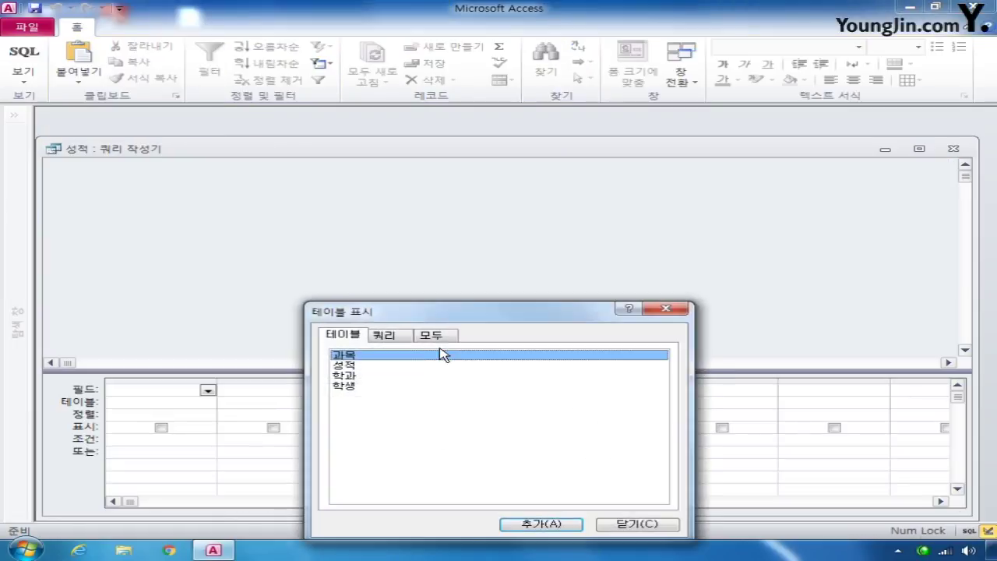
pyautogui.doubleClick(357, 358)
pyautogui.click(630, 521)
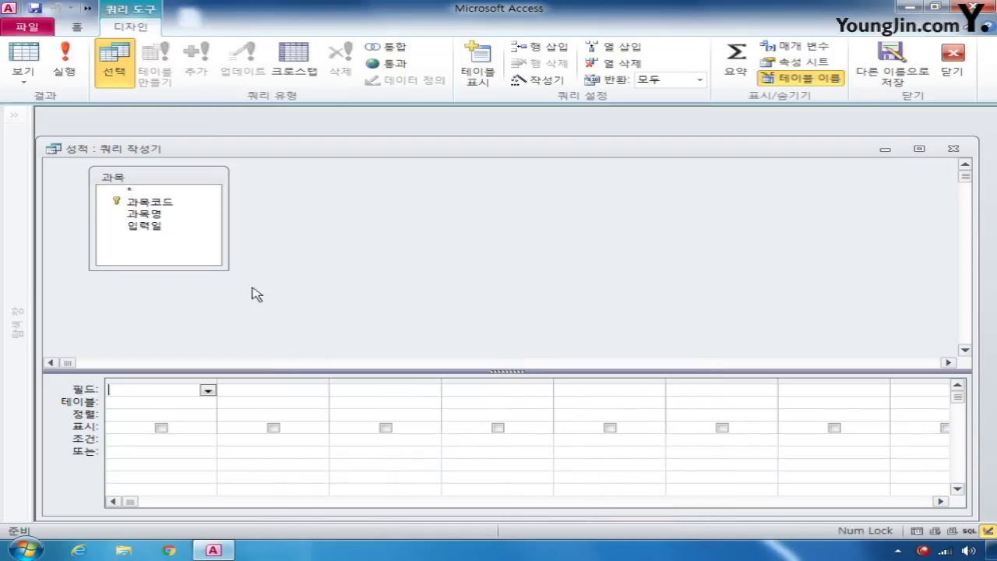
pyautogui.click(156, 204)
pyautogui.doubleClick(157, 204)
pyautogui.doubleClick(150, 214)
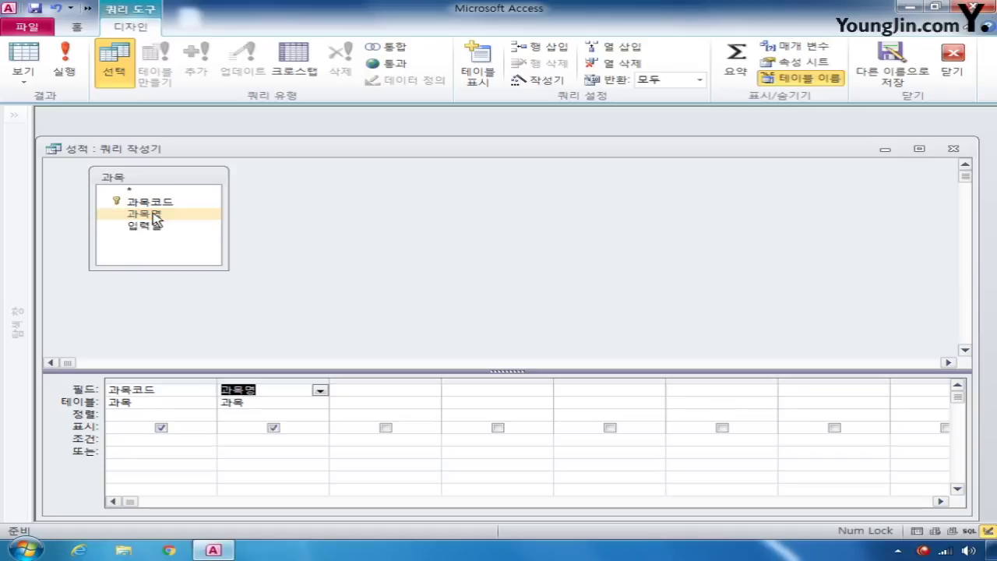
pyautogui.click(945, 153)
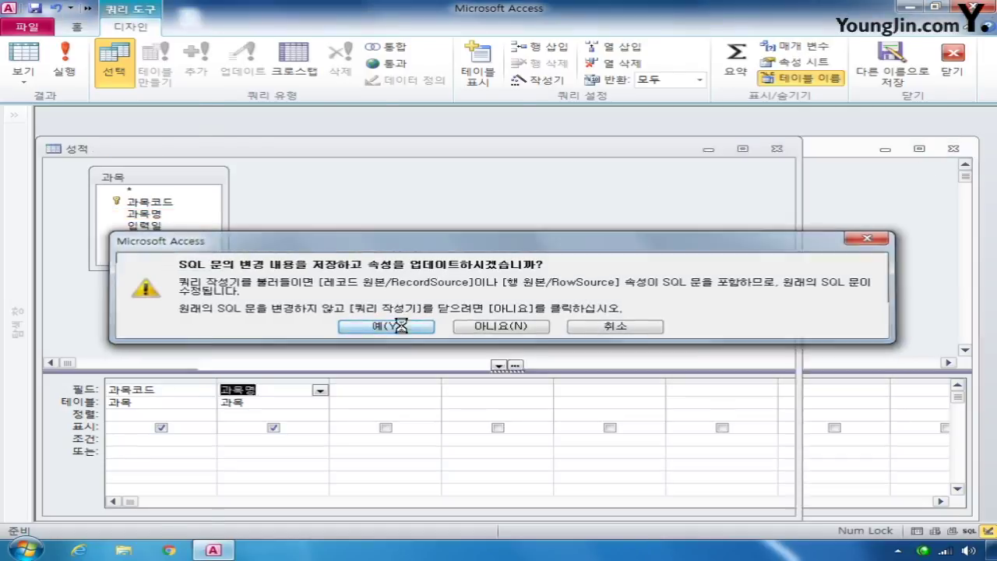
pyautogui.click(382, 323)
# Set the 과목코드 lookup's column count to 2 and column widths to 1.5;1.5, saving and closing the 성적 table
pyautogui.click(343, 390)
pyautogui.write('2')
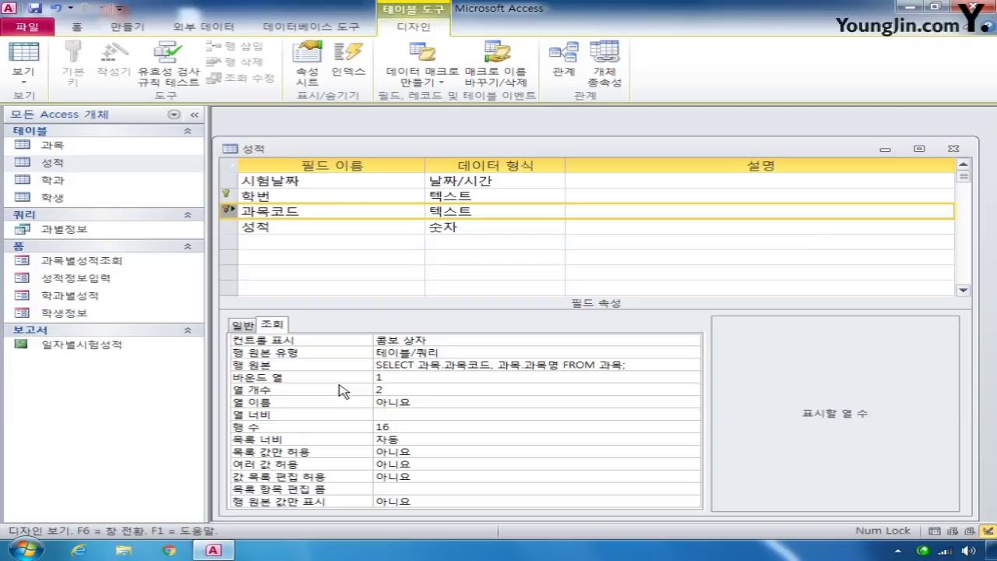
pyautogui.click(403, 379)
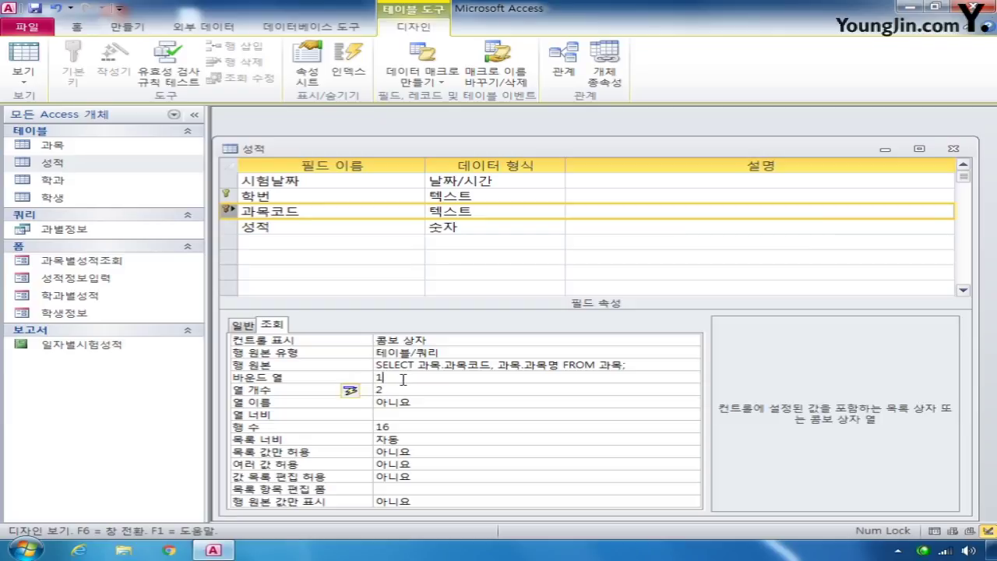
pyautogui.click(397, 416)
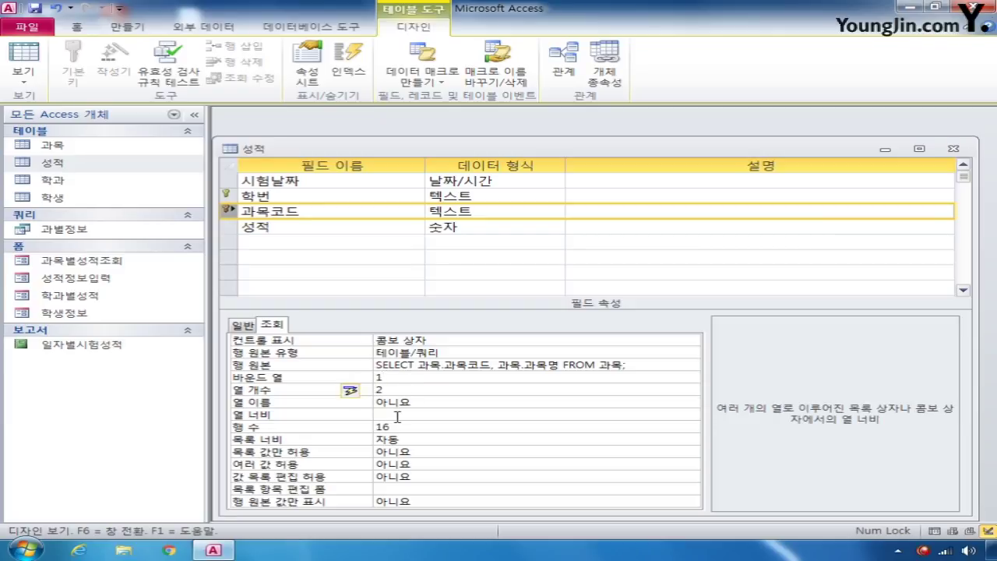
pyautogui.write('1.5')
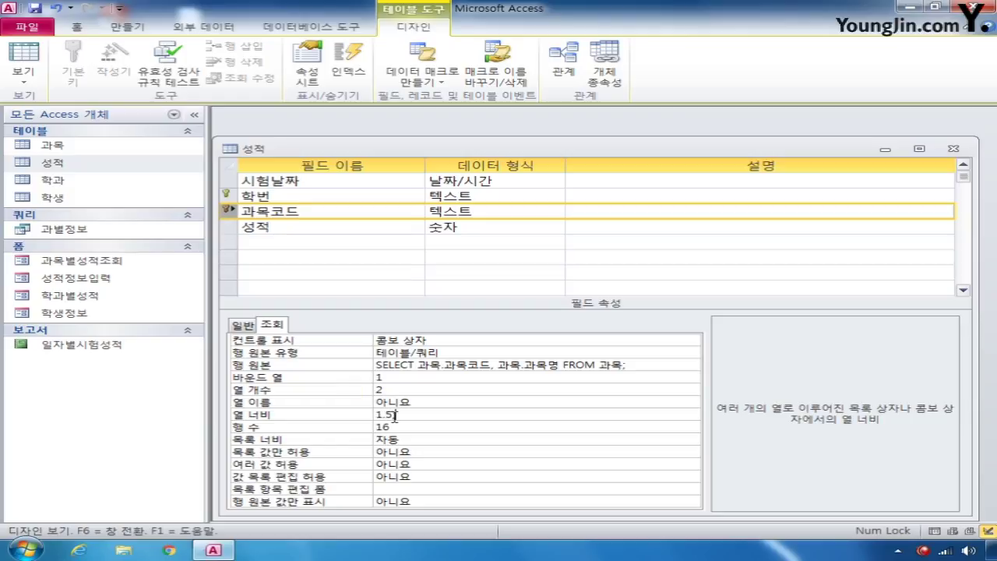
pyautogui.write(';1.5')
pyautogui.click(953, 148)
pyautogui.click(412, 312)
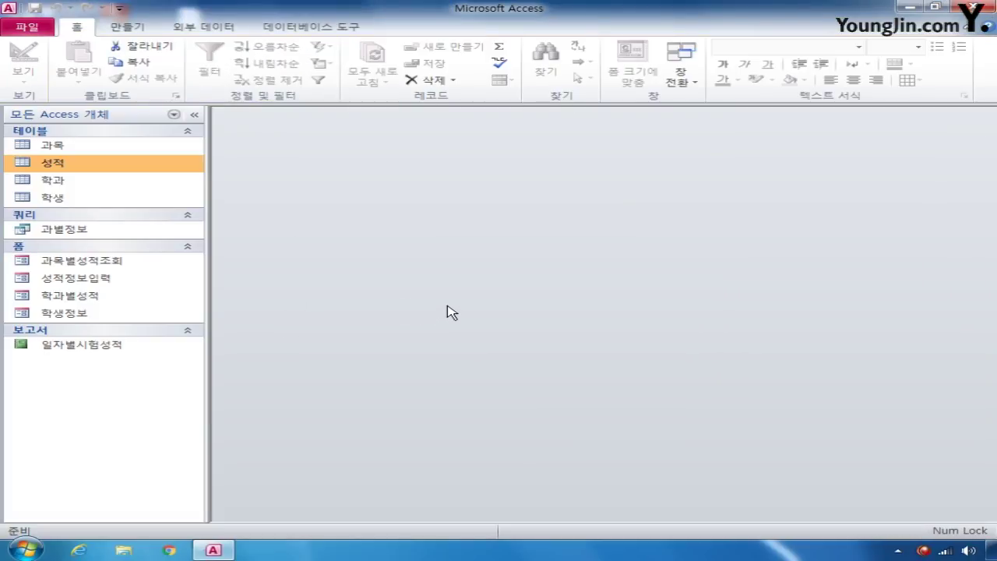
# Open the 성적정보입력 form in design view, reposition its window and show the property sheet
pyautogui.rightClick(113, 278)
pyautogui.click(179, 317)
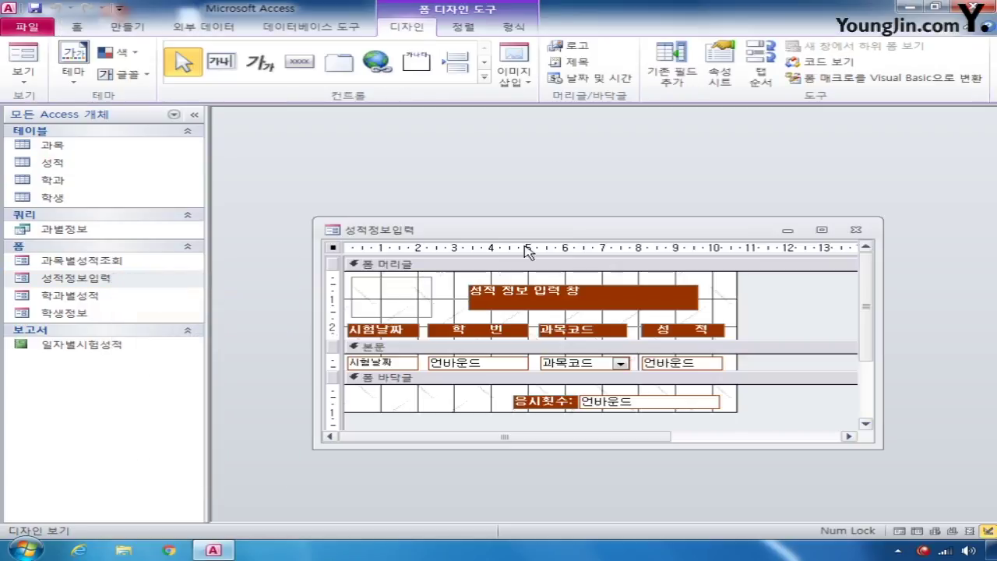
pyautogui.moveTo(502, 170); pyautogui.dragTo(484, 140)
pyautogui.click(719, 66)
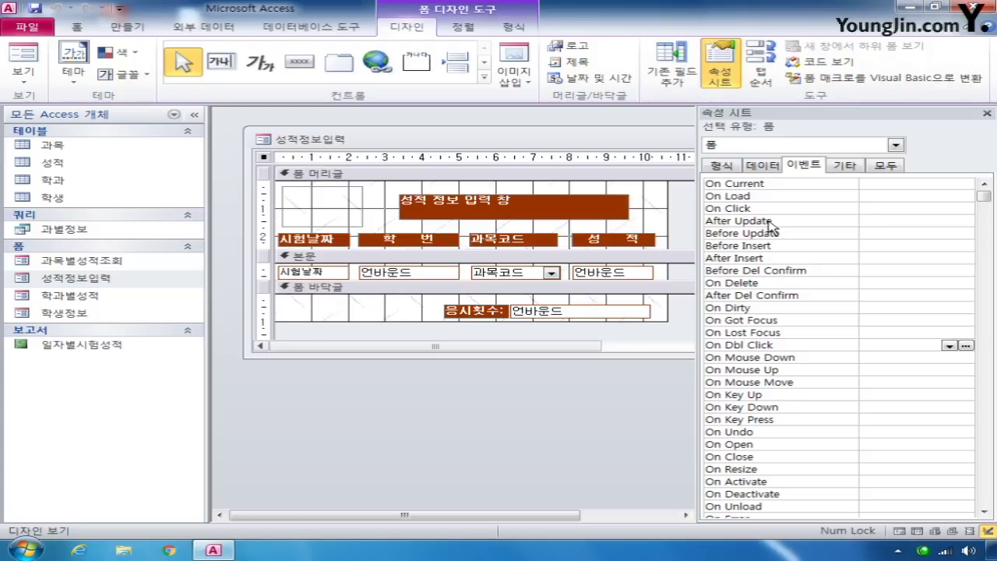
# Load 작업.gif into the picture image control in the form header and set its size mode to 전체 확대/축소
pyautogui.click(304, 205)
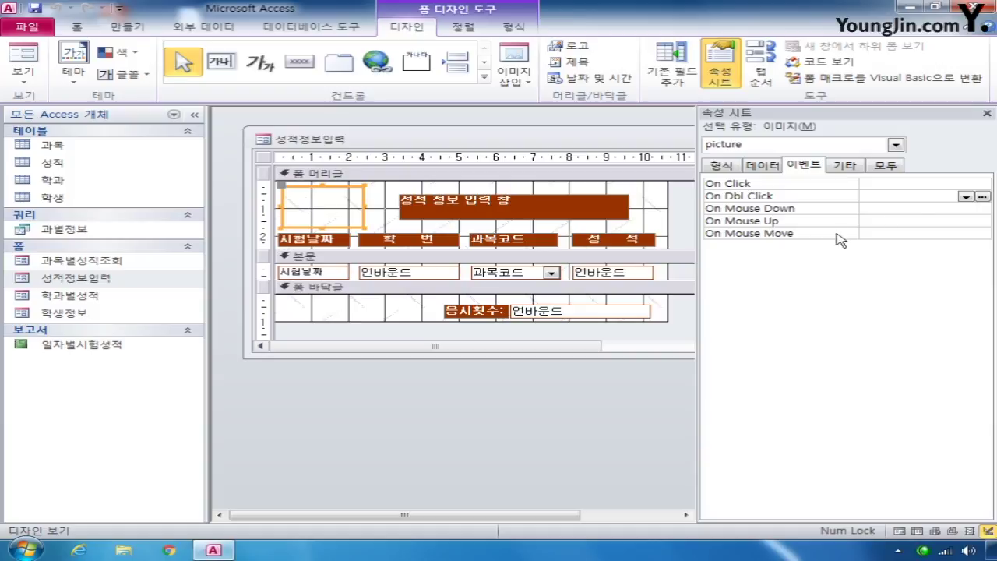
pyautogui.click(887, 166)
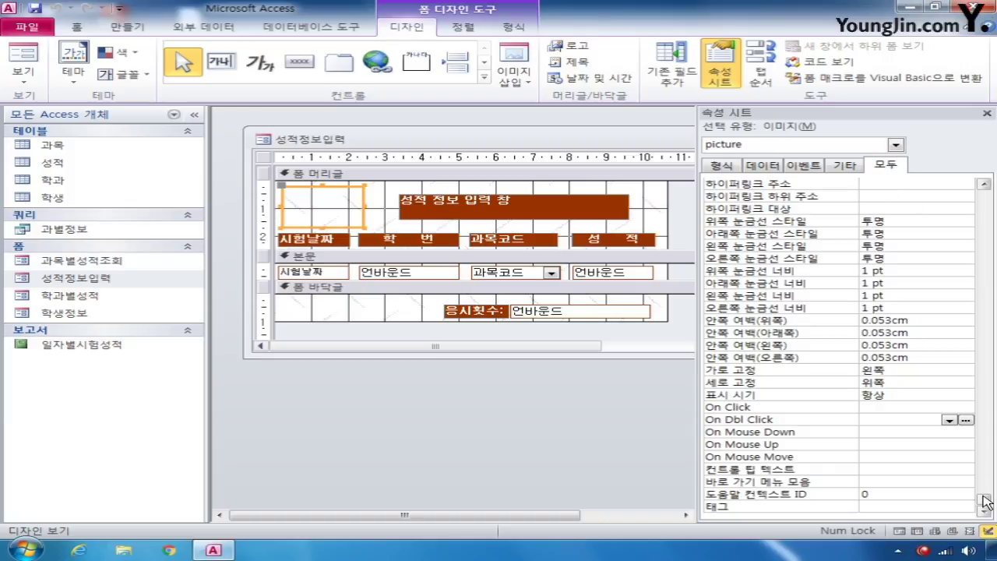
pyautogui.moveTo(986, 503); pyautogui.dragTo(974, 198)
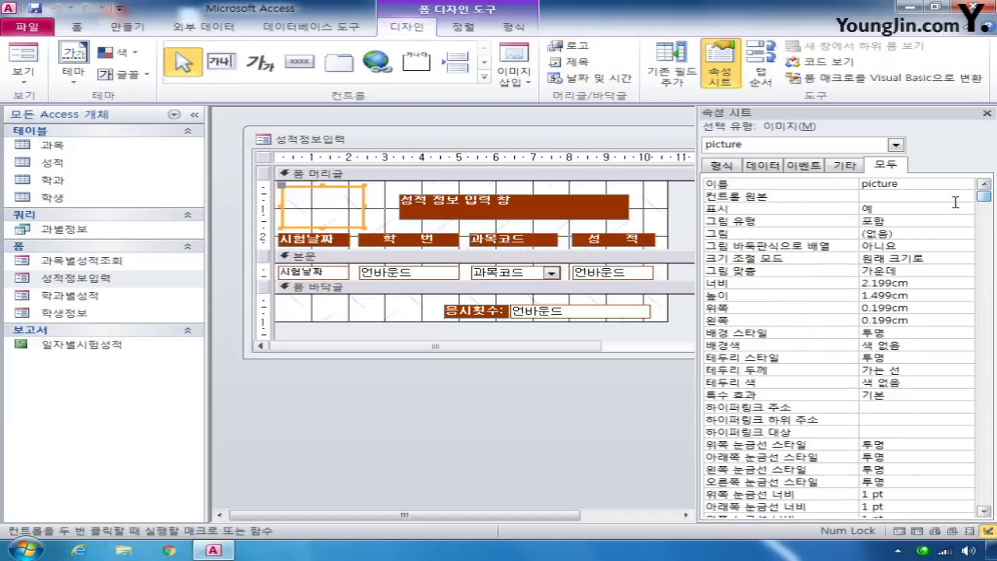
pyautogui.click(896, 232)
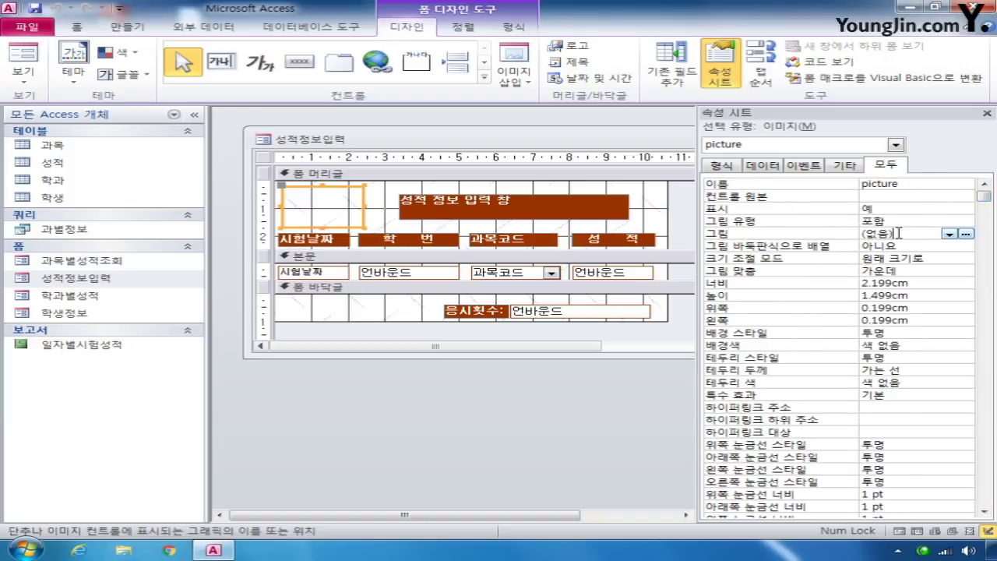
pyautogui.click(966, 233)
pyautogui.click(695, 227)
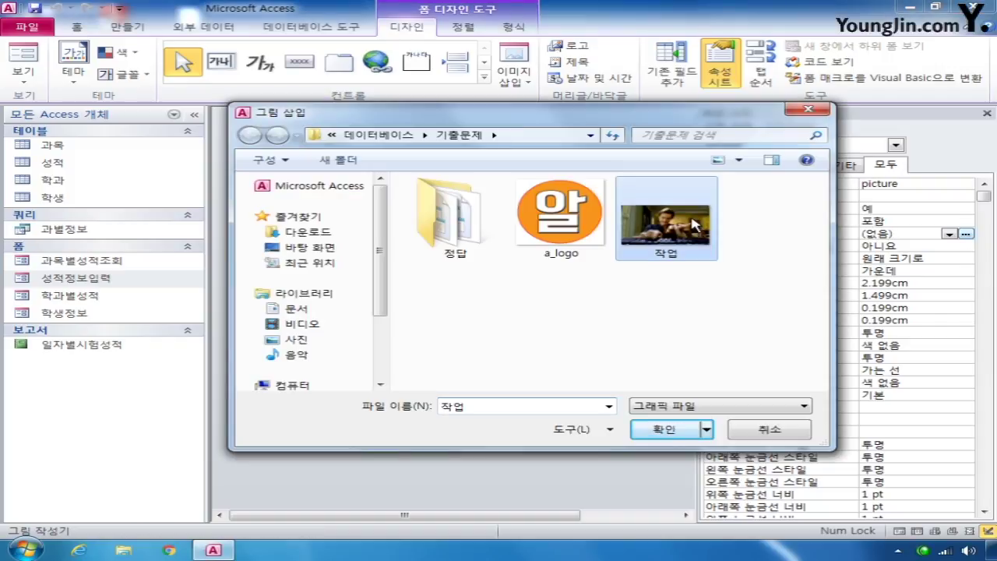
pyautogui.click(665, 428)
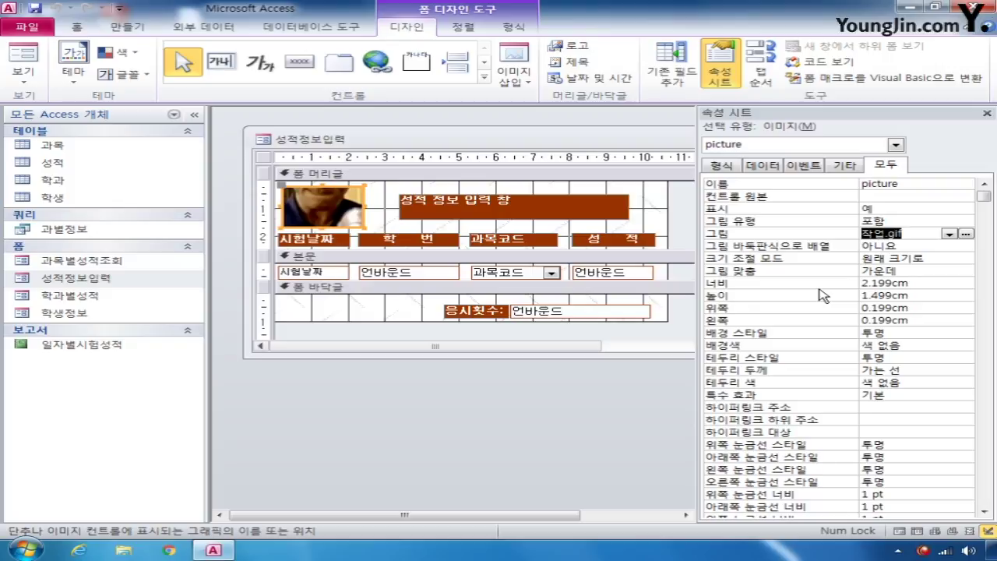
pyautogui.click(951, 259)
pyautogui.click(965, 259)
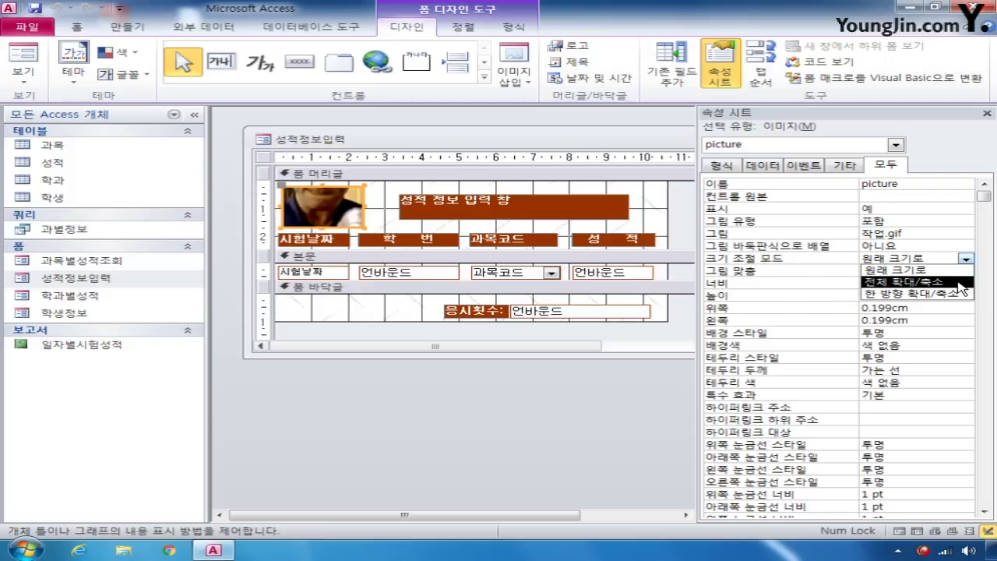
pyautogui.click(919, 281)
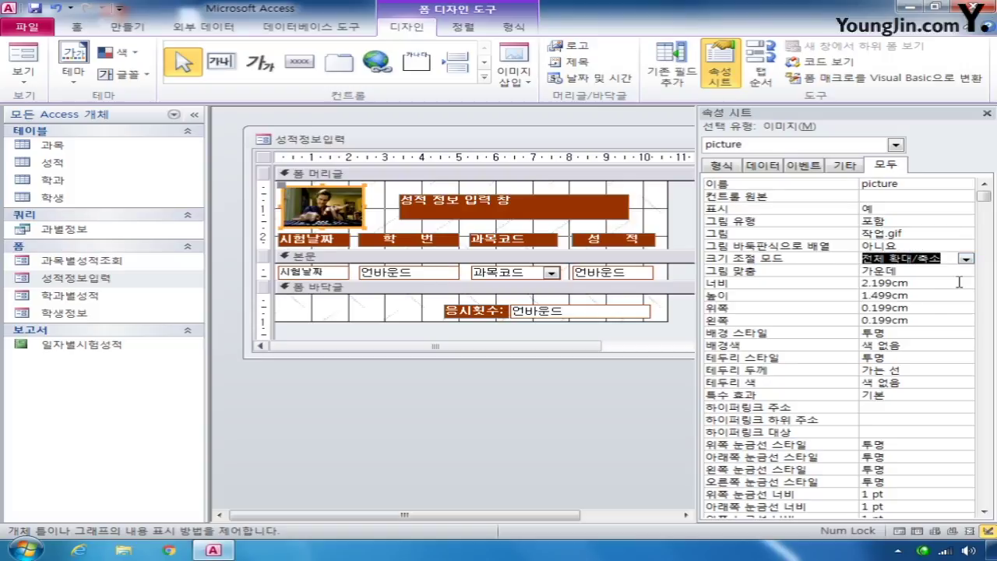
# Set the font of the header's 성적 정보 입력 창 title label to 궁서, size 20
pyautogui.click(499, 195)
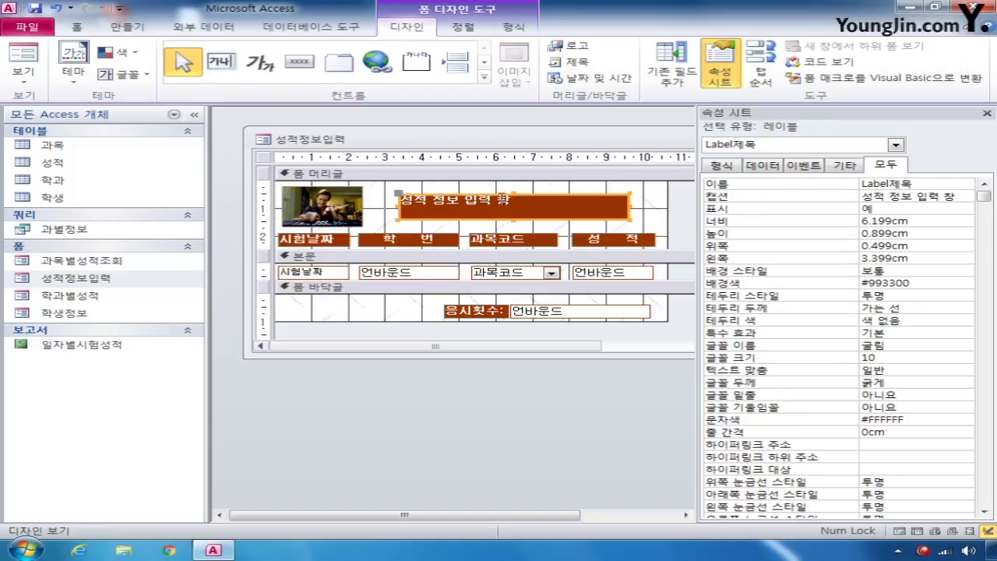
pyautogui.doubleClick(864, 346)
pyautogui.write('rnd')
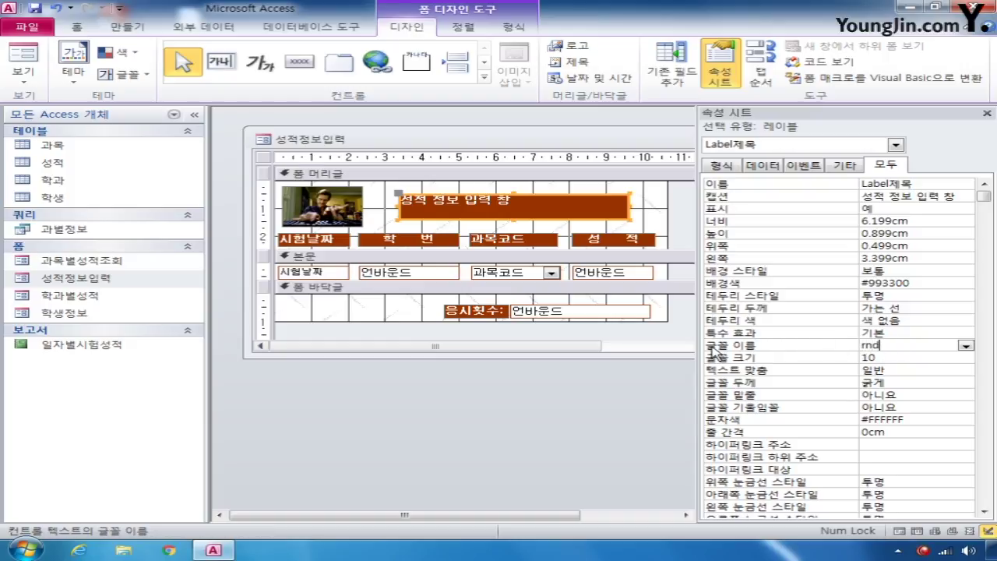
pyautogui.write('서')
pyautogui.click(900, 359)
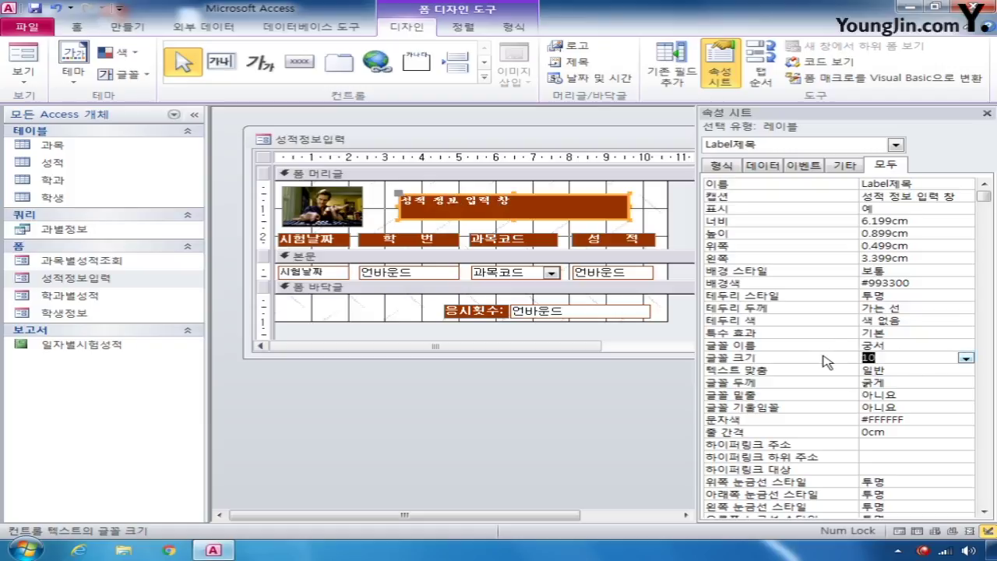
pyautogui.write('20')
# Keep the title label's font weight at 굵게 and set its text alignment to 가운데
pyautogui.click(896, 383)
pyautogui.click(966, 383)
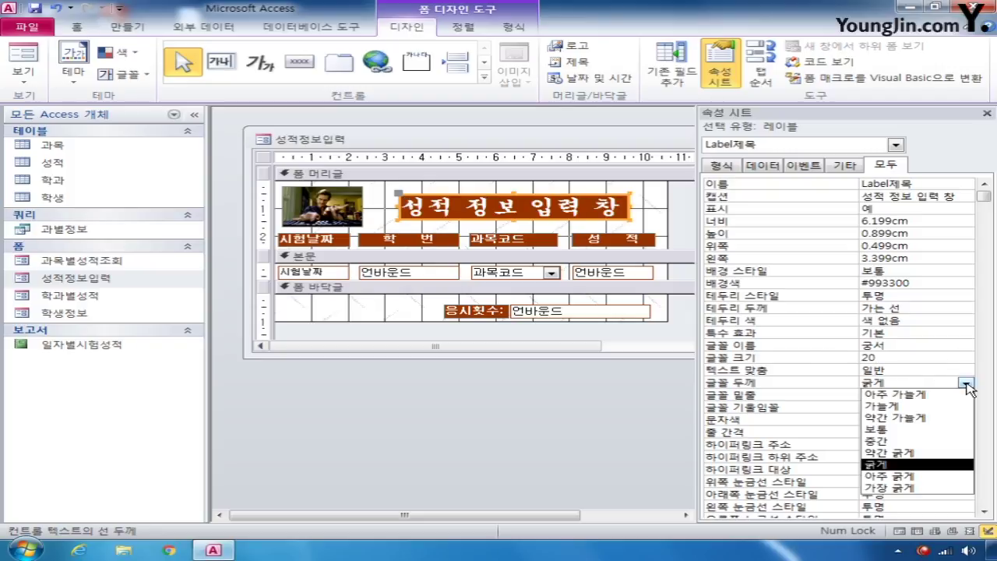
pyautogui.click(966, 384)
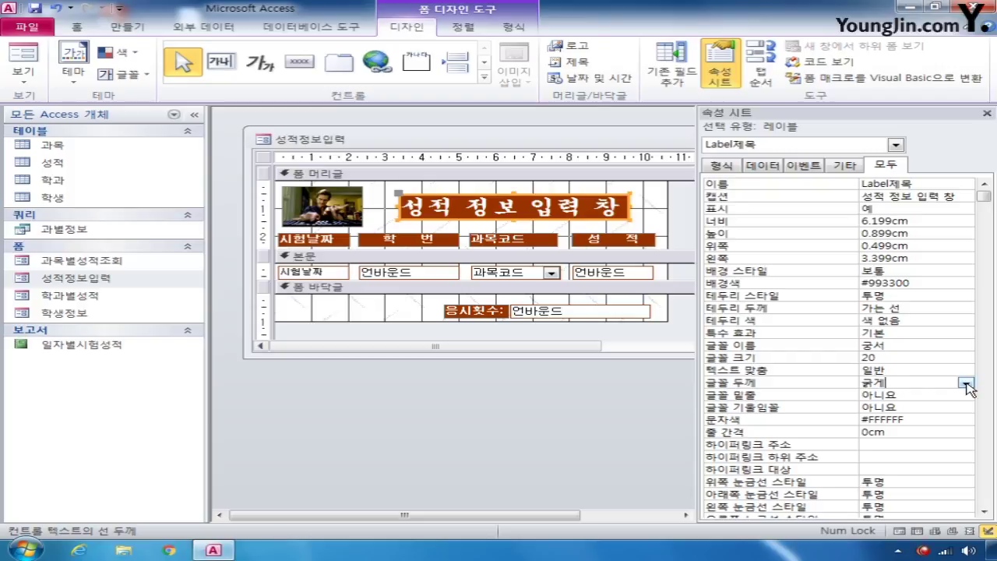
pyautogui.click(927, 371)
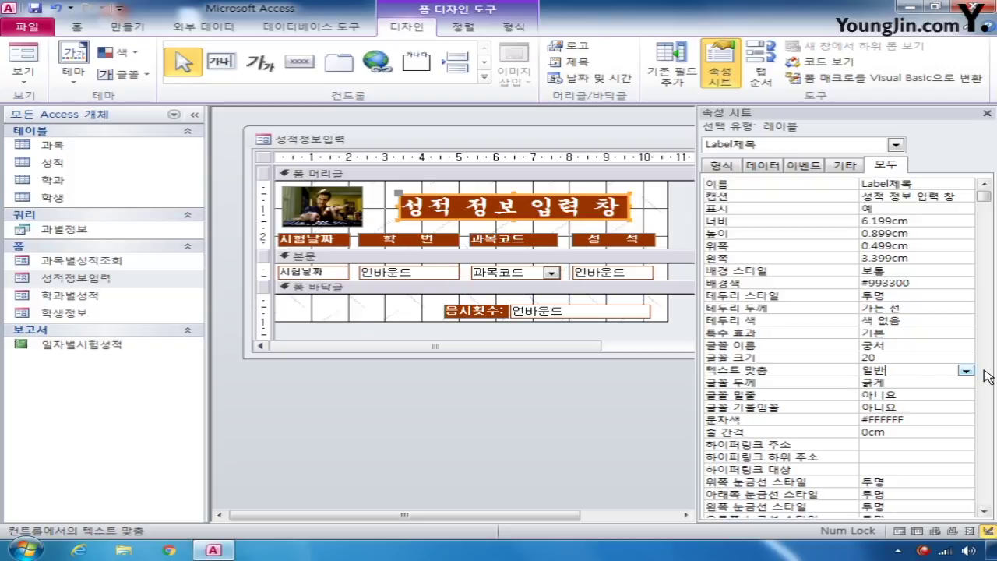
pyautogui.click(966, 371)
pyautogui.click(935, 411)
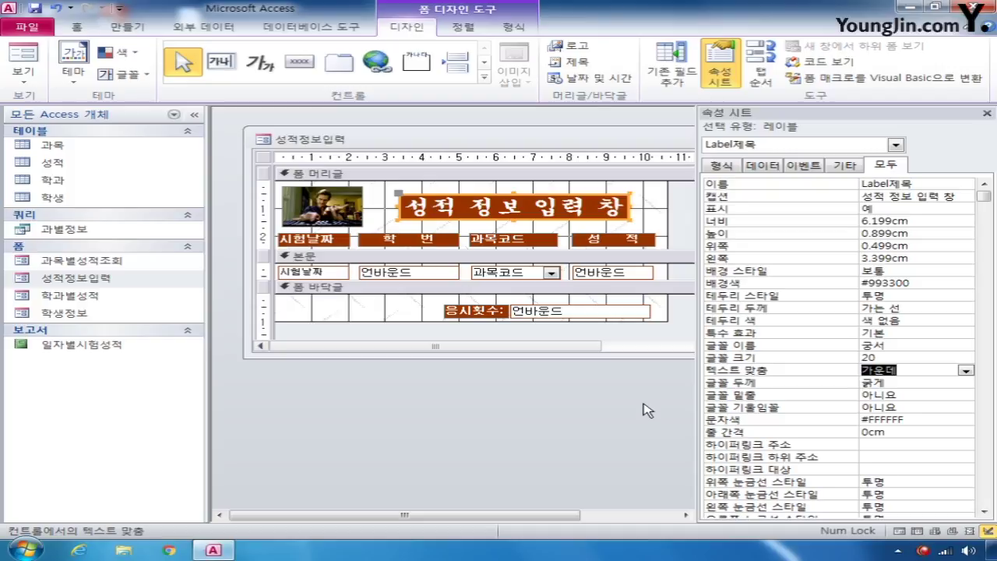
pyautogui.click(400, 274)
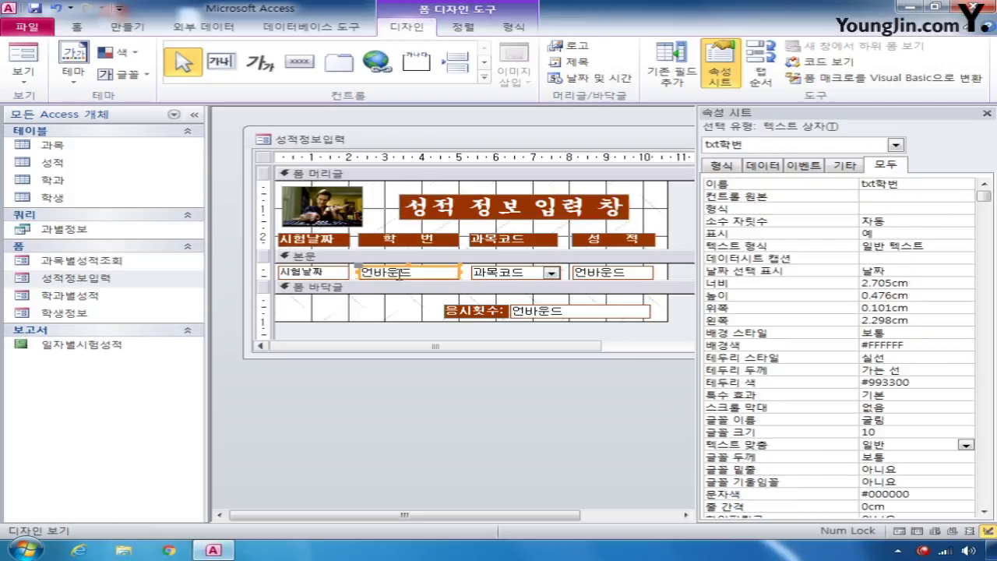
pyautogui.click(631, 272)
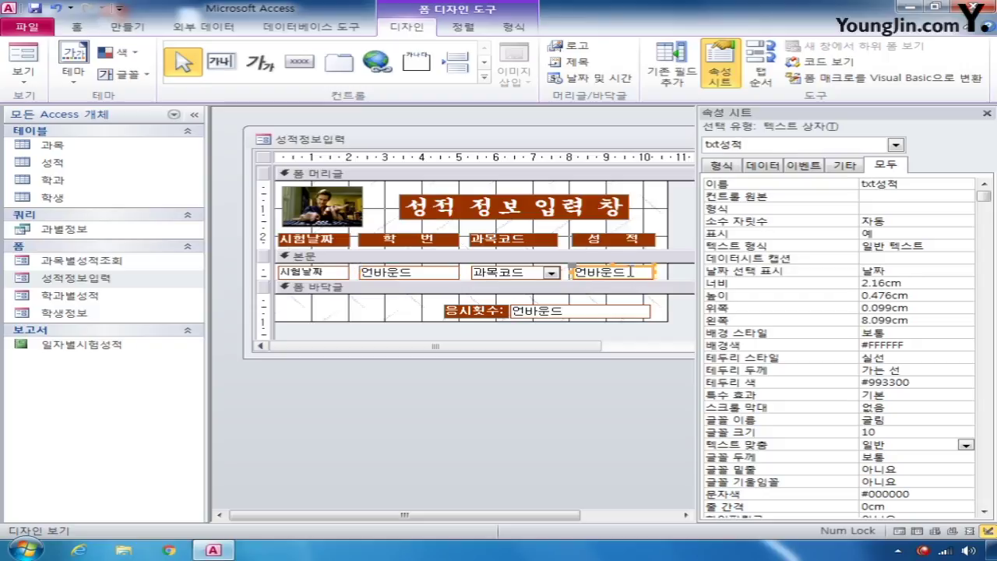
pyautogui.click(406, 274)
pyautogui.keyDown('shift'); pyautogui.click(615, 274); pyautogui.keyUp('shift')
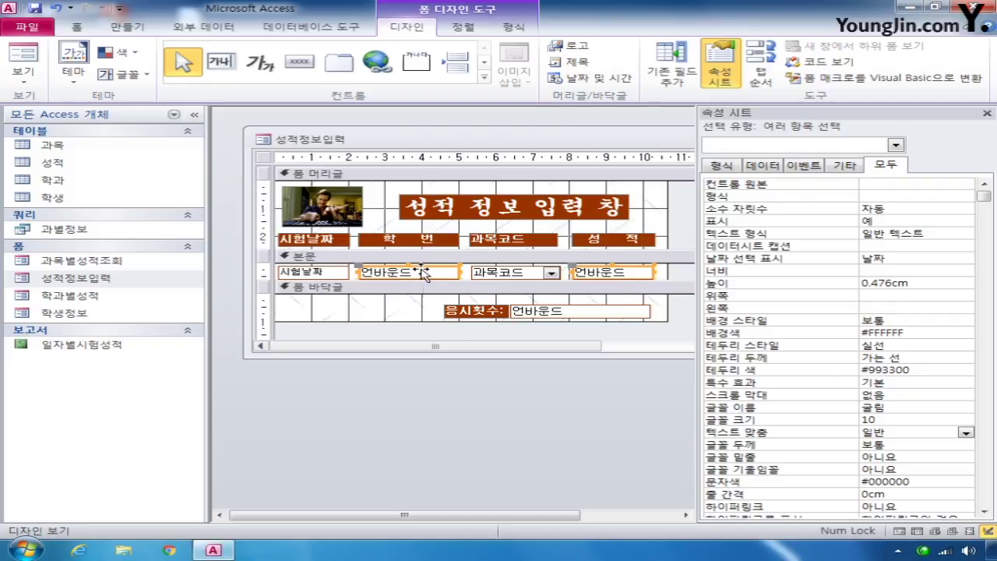
pyautogui.click(425, 337)
# Bind the txt학번 text box in the form's detail section to the 학번 field and txt성적 to the 성적 field
pyautogui.click(421, 275)
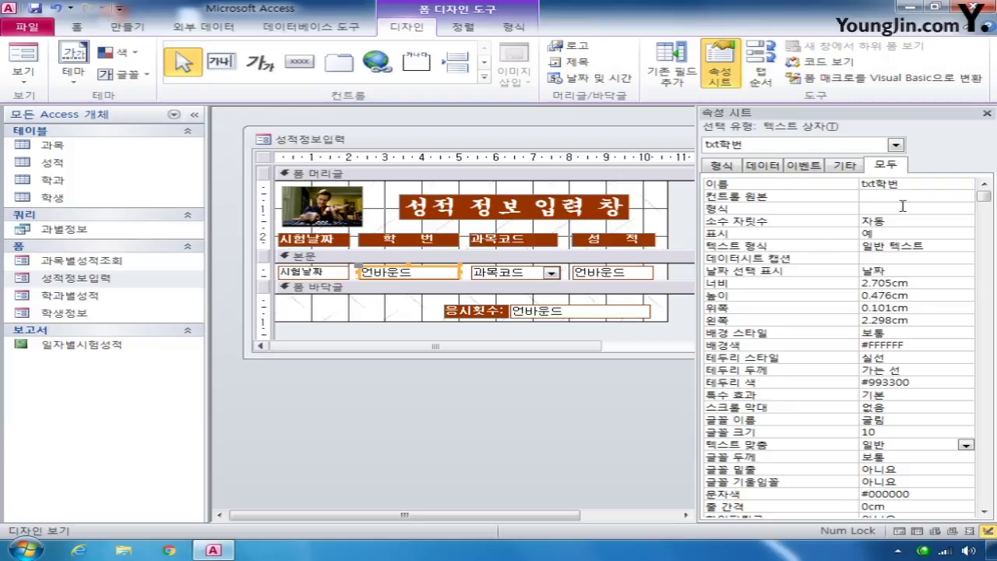
pyautogui.click(934, 197)
pyautogui.click(949, 197)
pyautogui.click(932, 222)
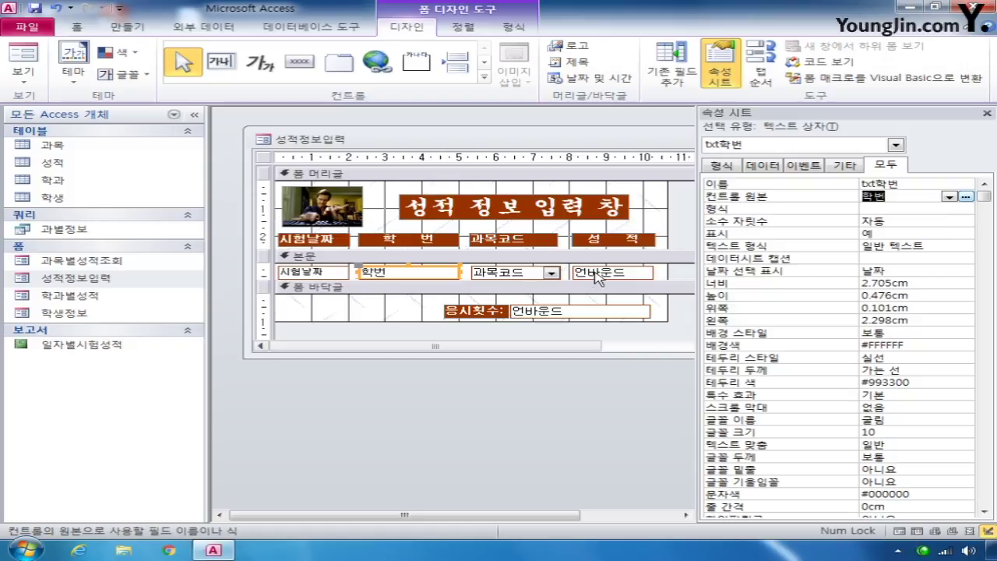
pyautogui.click(600, 274)
pyautogui.click(949, 197)
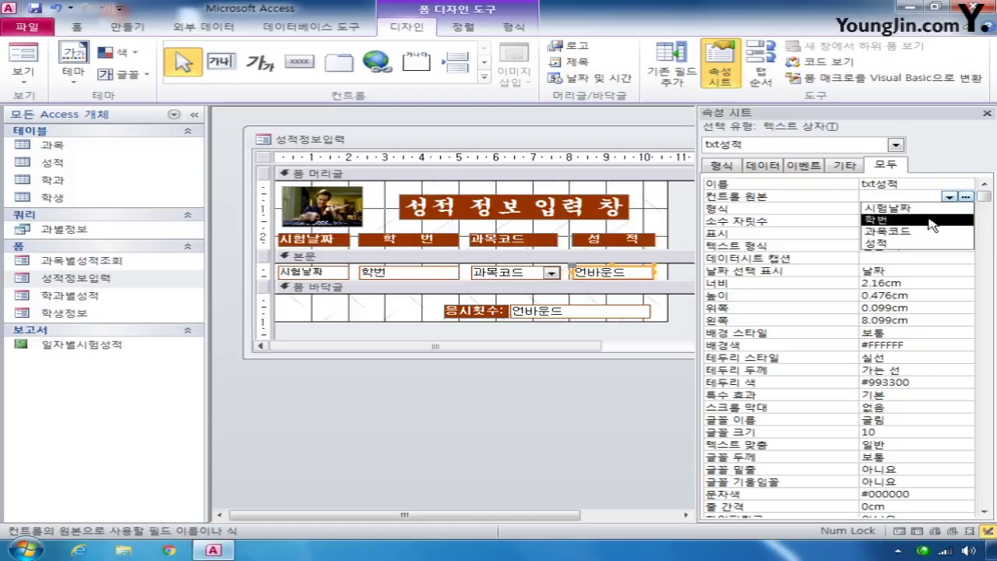
pyautogui.click(910, 246)
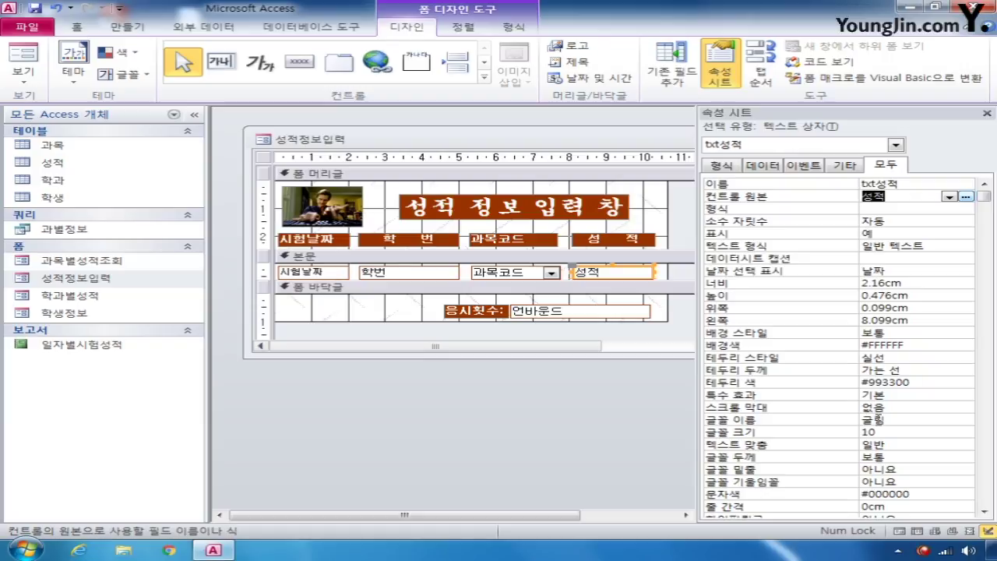
# Set the text alignment of the txt성적 text box to 가운데
pyautogui.click(898, 446)
pyautogui.click(965, 444)
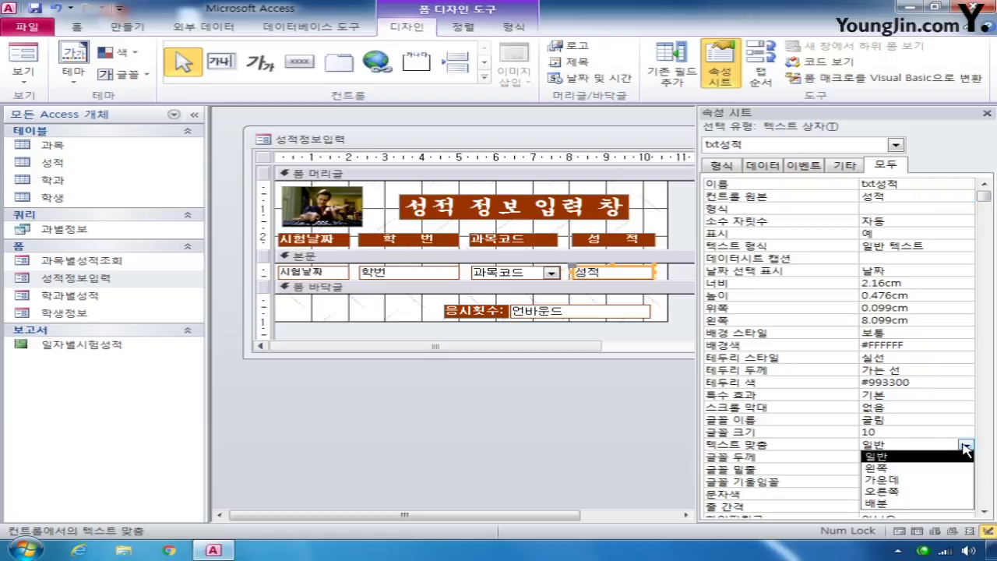
pyautogui.click(932, 483)
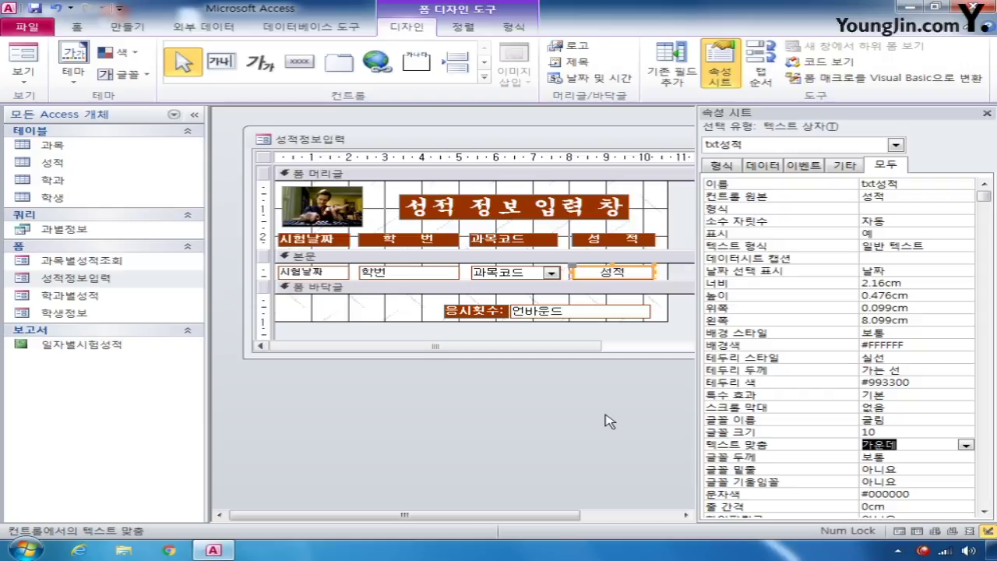
# Select the whole 성적정보입력 form and set its default view (기본 보기) to 단일 폼
pyautogui.click(263, 159)
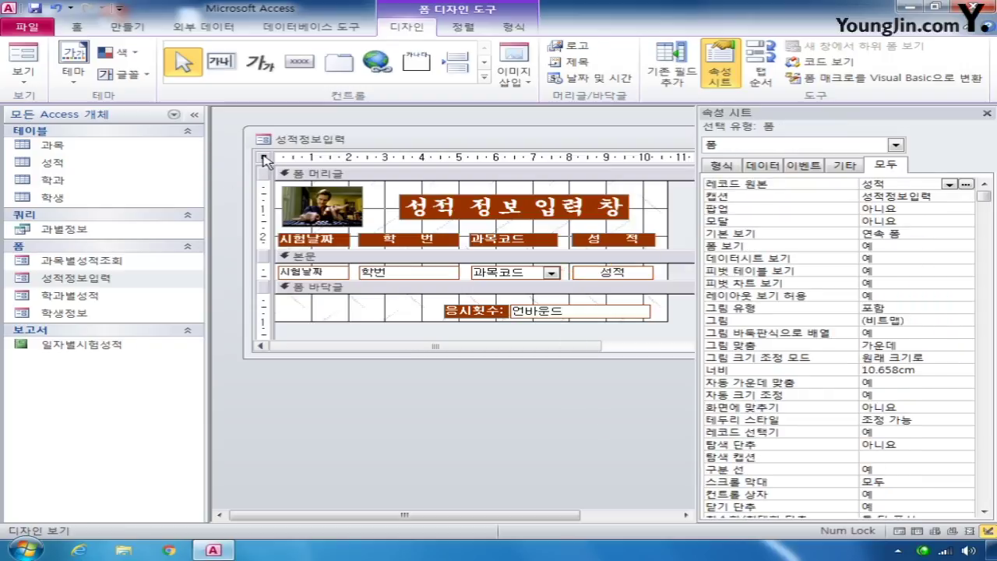
pyautogui.click(938, 234)
pyautogui.click(966, 234)
pyautogui.click(954, 247)
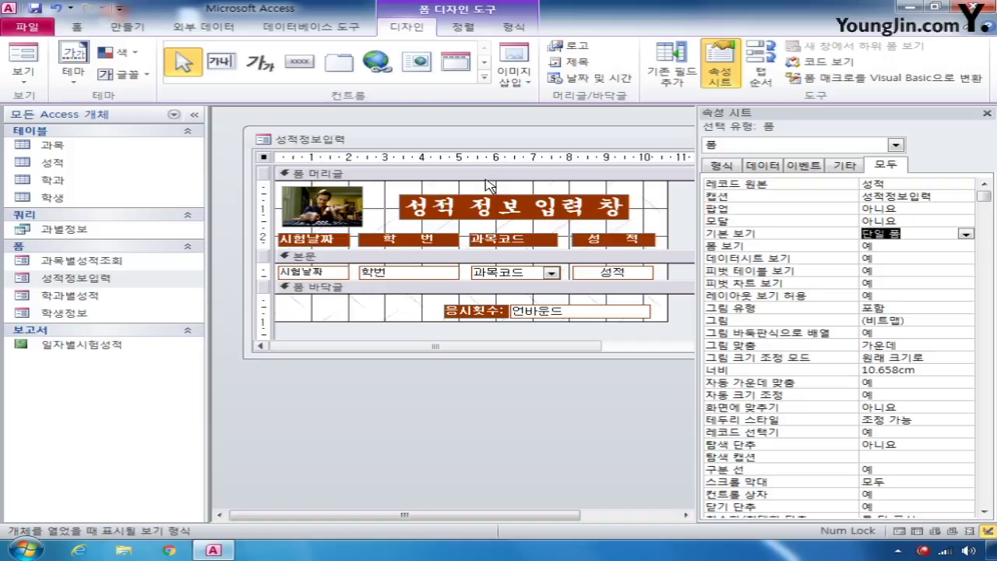
# Set the form's 팝업 and 모달 properties both to 예
pyautogui.click(944, 208)
pyautogui.click(966, 210)
pyautogui.click(955, 221)
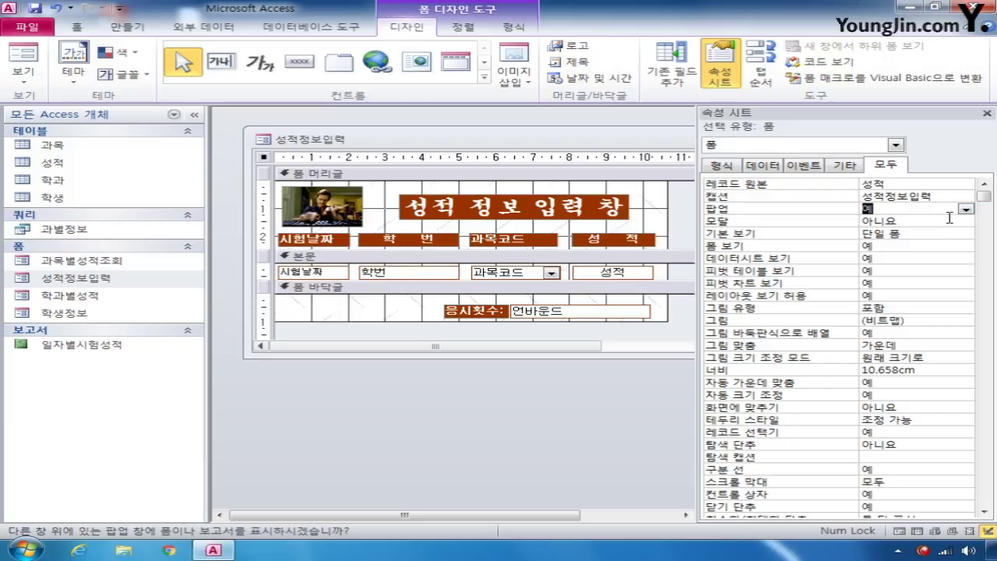
pyautogui.click(946, 222)
pyautogui.click(966, 223)
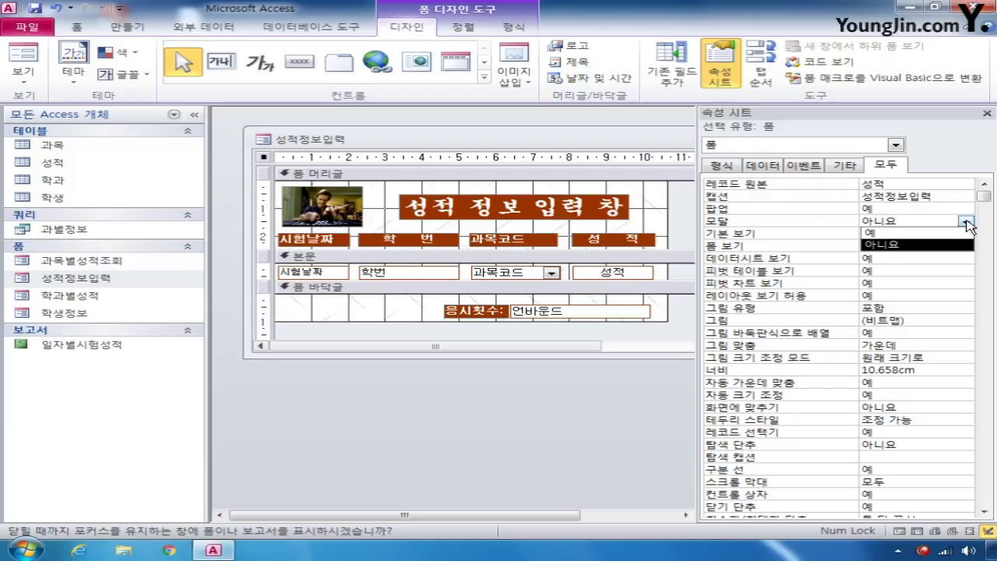
pyautogui.click(911, 233)
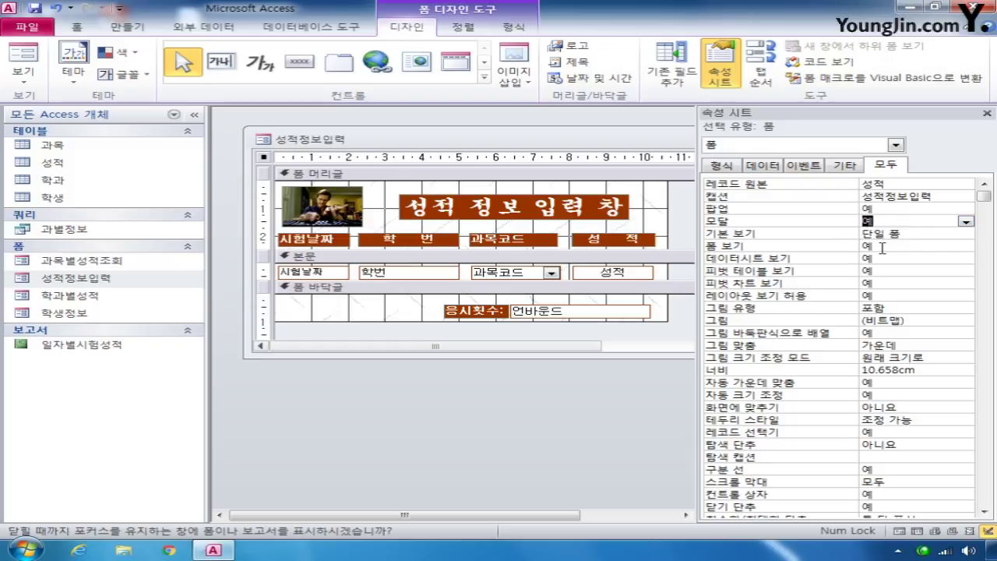
# Close the 성적정보입력 form with its design changes saved and reopen it in design view
pyautogui.moveTo(642, 140); pyautogui.dragTo(477, 139)
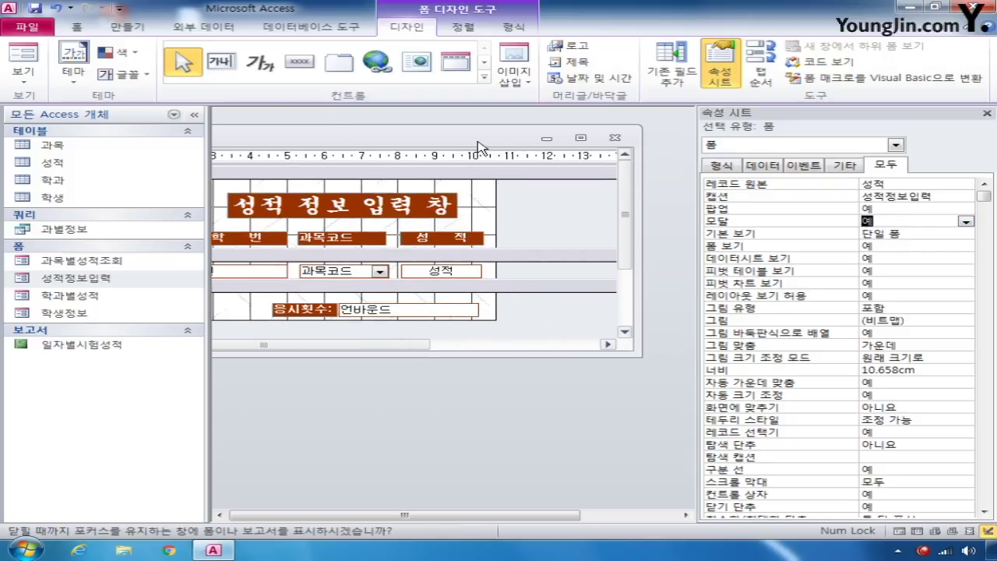
pyautogui.click(615, 139)
pyautogui.click(388, 311)
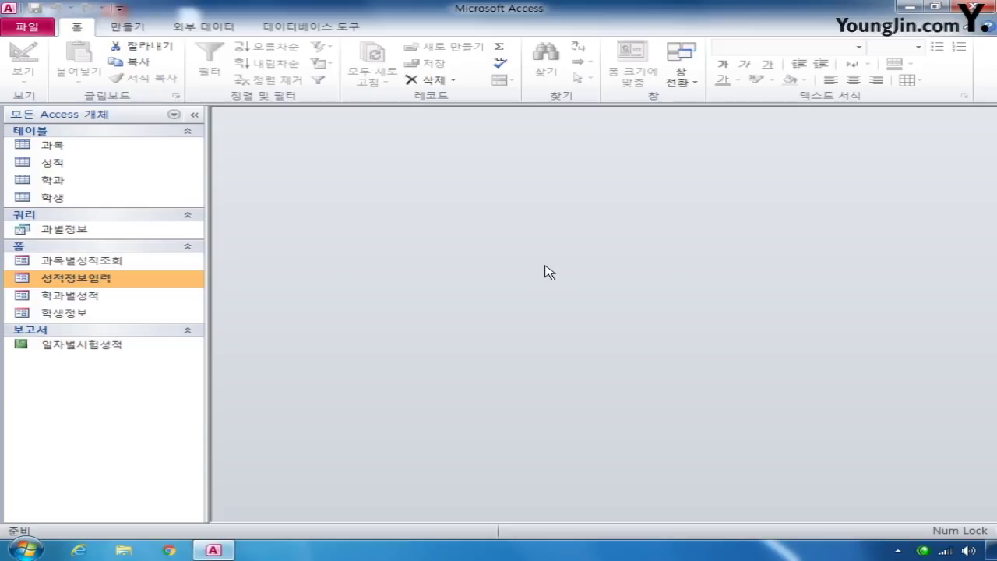
pyautogui.rightClick(116, 277)
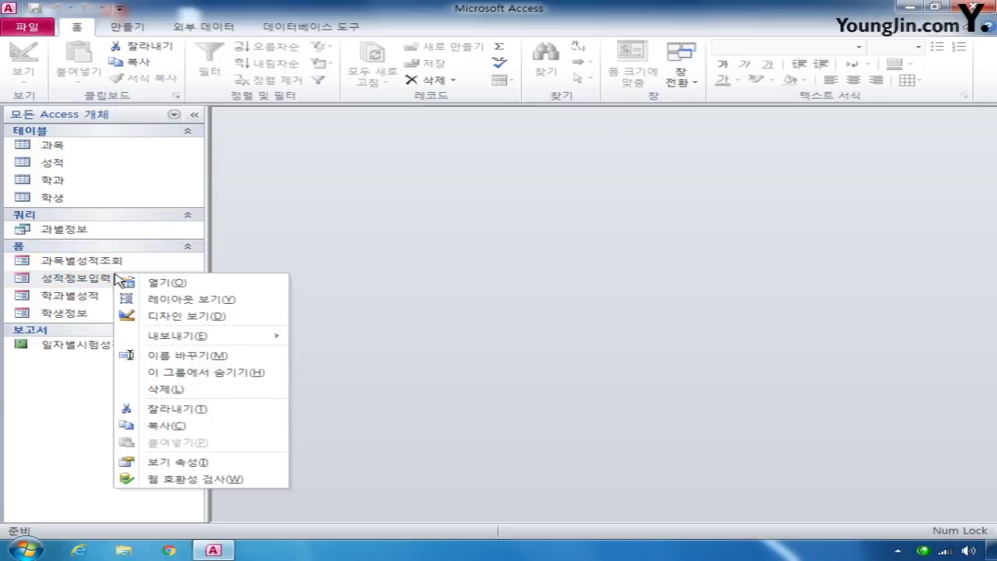
pyautogui.click(165, 315)
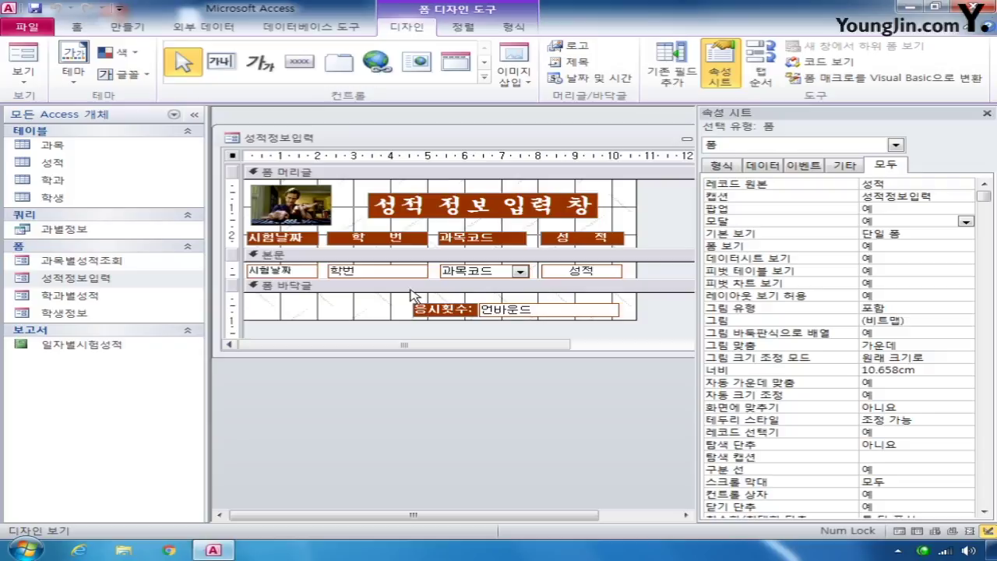
# Set the control source of the footer's txt응시횟수 text box to =format(count(*),"총 응시횟수는 #번")
pyautogui.click(572, 312)
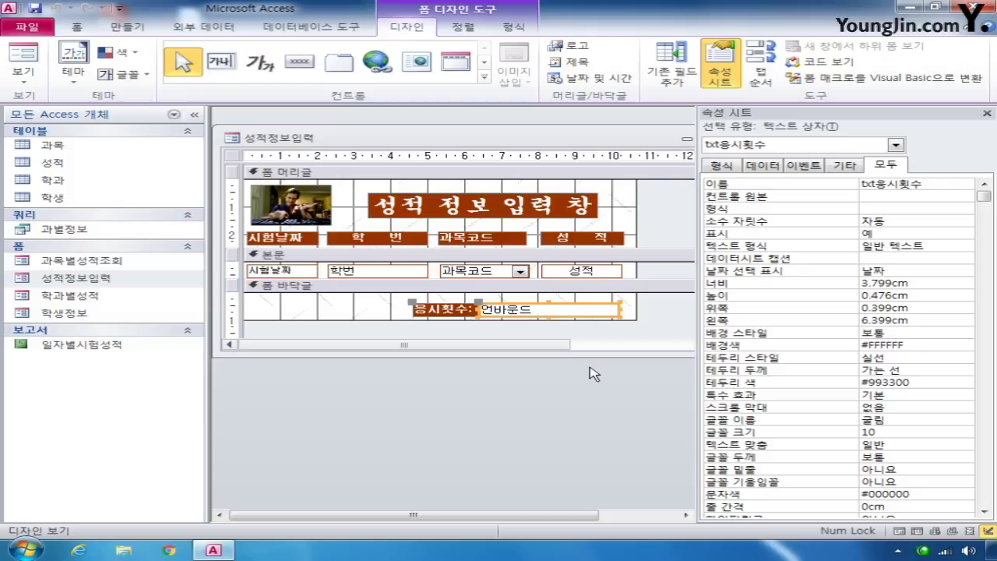
pyautogui.click(886, 201)
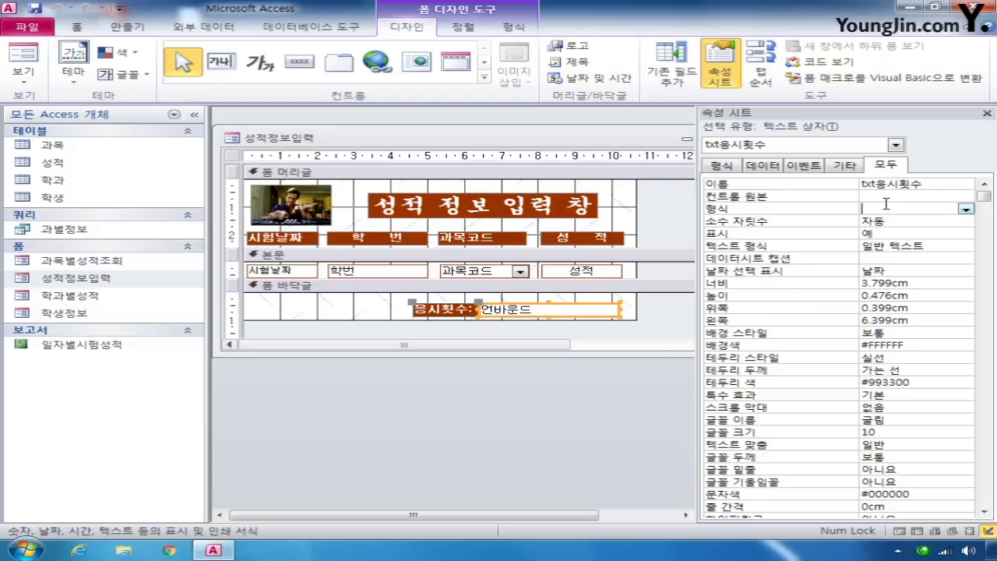
pyautogui.rightClick(885, 204)
pyautogui.click(860, 225)
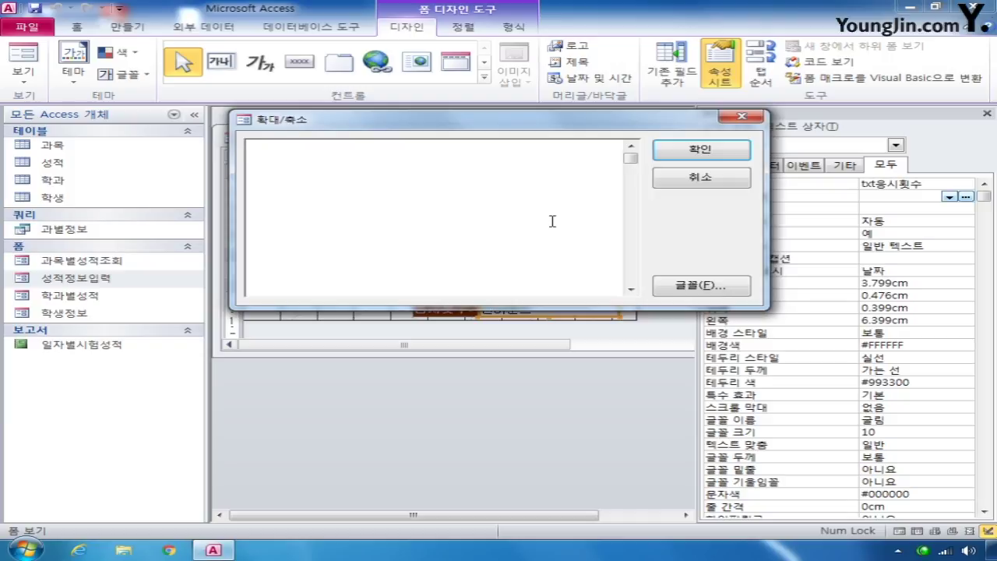
pyautogui.write('=')
pyautogui.write('fo')
pyautogui.write('rmat')
pyautogui.write('()')
pyautogui.write('cout')
pyautogui.press('BackSpace')
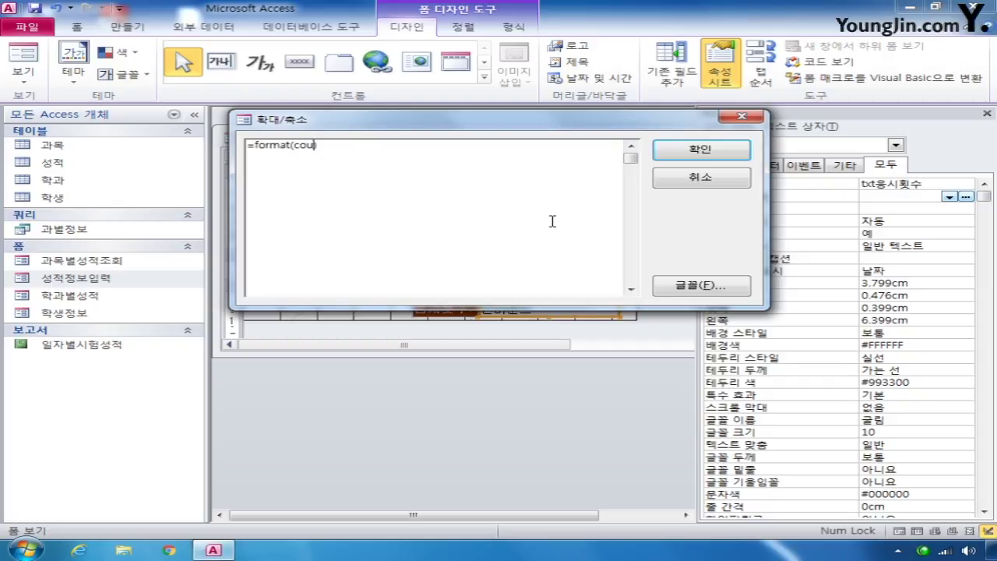
pyautogui.write('nt(*),""')
pyautogui.press('Left')
pyautogui.write('총 응시횟수는 ')
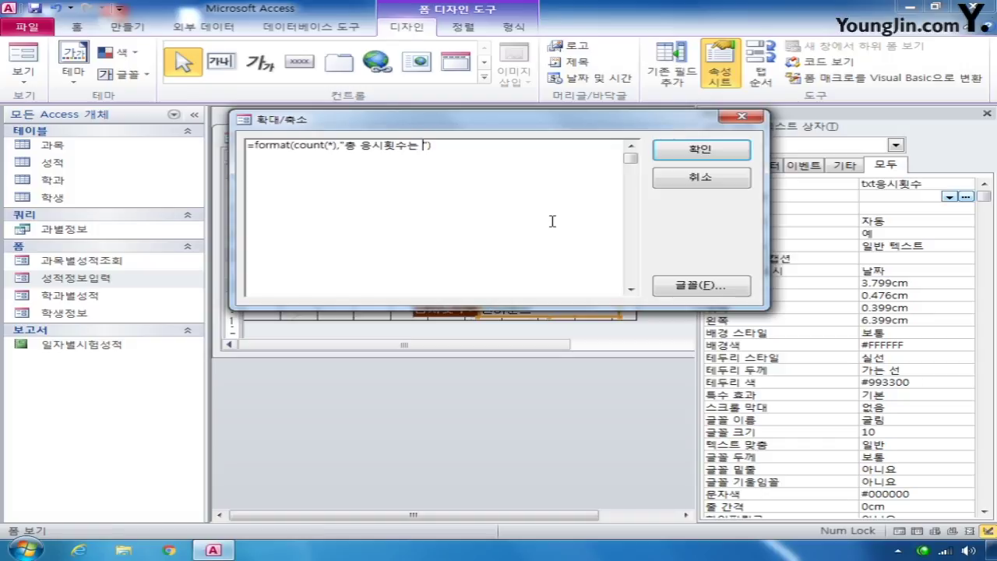
pyautogui.write('#번')
pyautogui.click(509, 142)
pyautogui.click(701, 152)
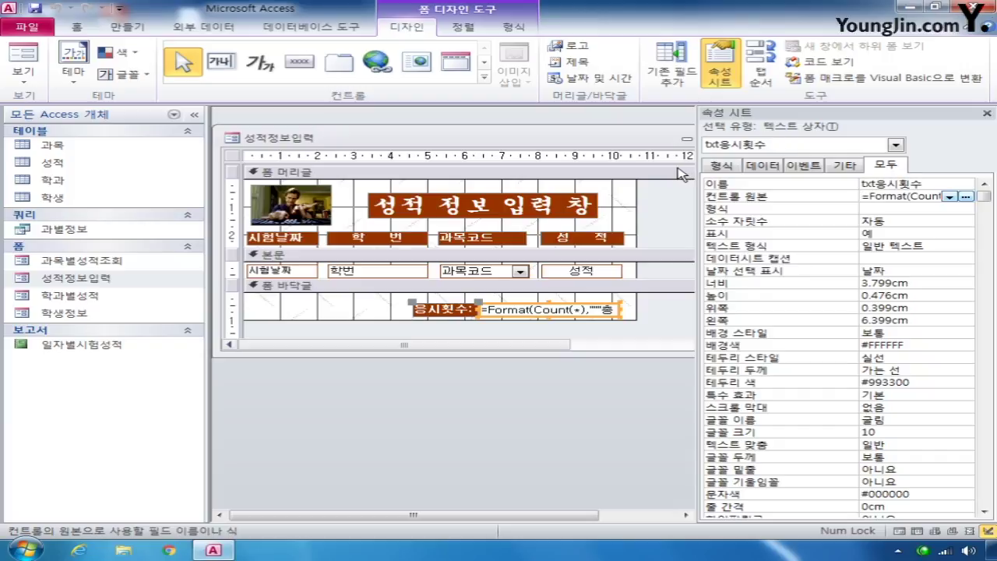
# Save the design changes to the 성적정보입력 form and close it
pyautogui.moveTo(678, 138); pyautogui.dragTo(580, 138)
pyautogui.click(657, 137)
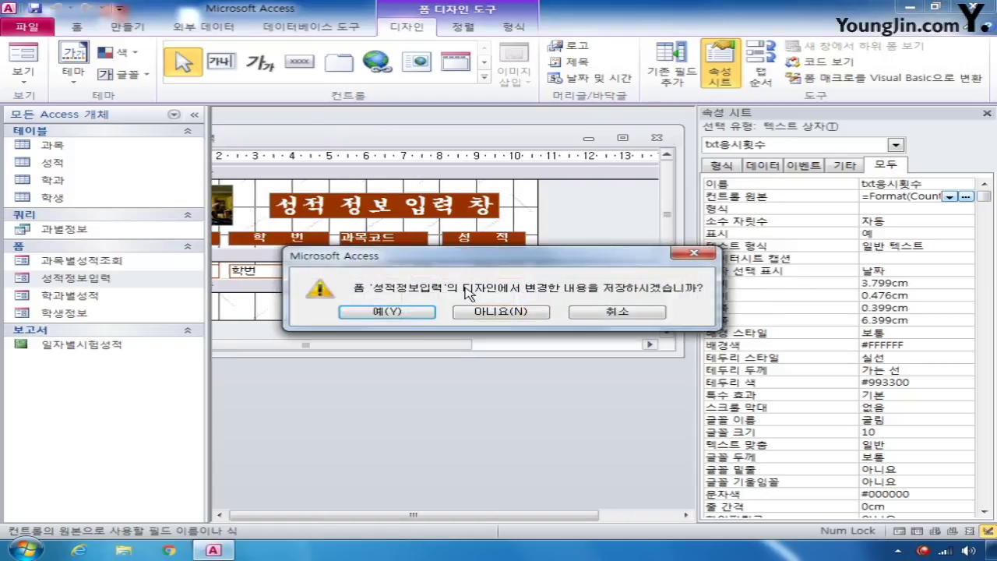
pyautogui.click(403, 314)
# Open the 학생정보 form in design view and reposition its window
pyautogui.rightClick(99, 320)
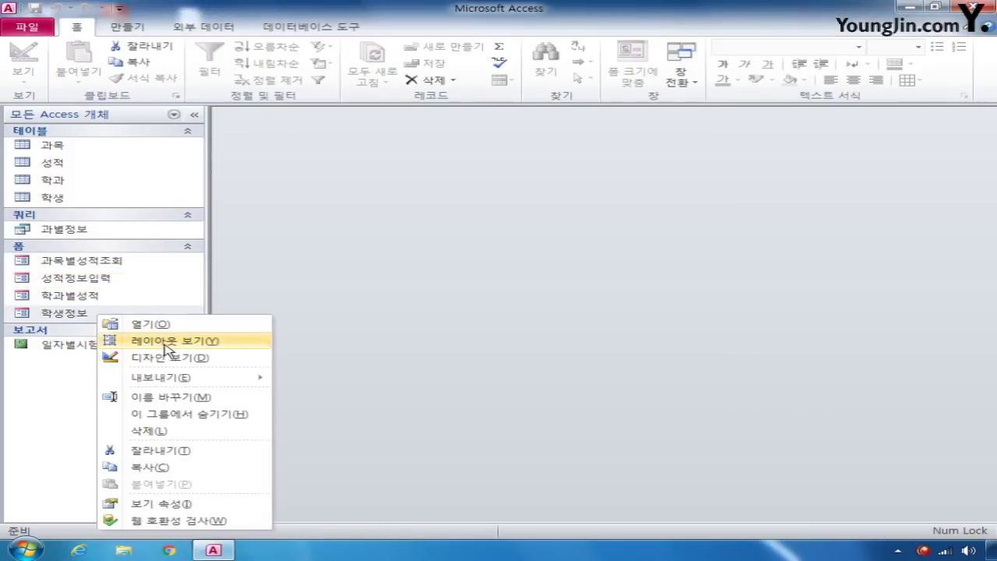
pyautogui.click(226, 358)
pyautogui.moveTo(418, 145); pyautogui.dragTo(390, 134)
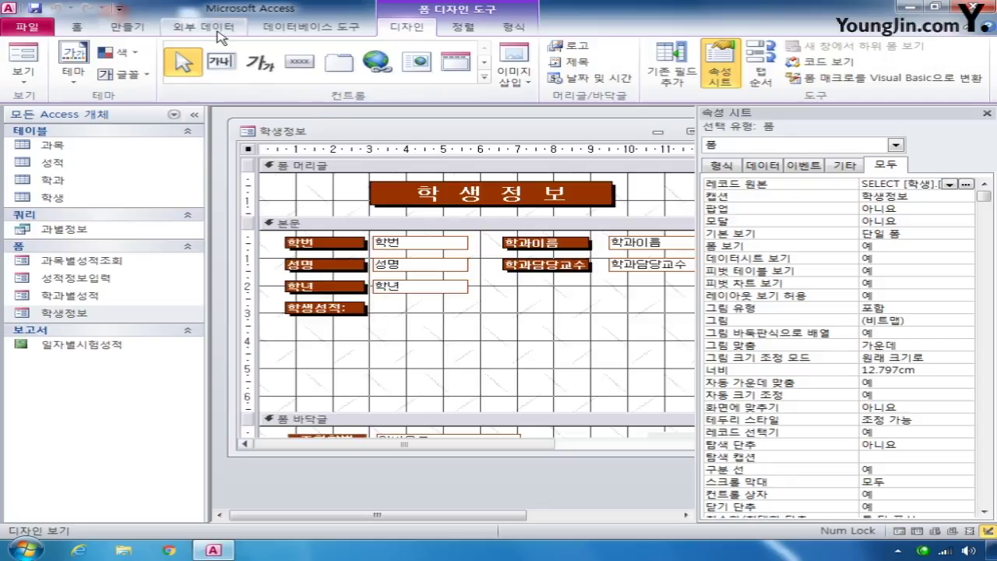
# Create a new macro and add the GoToRecord action to it
pyautogui.click(137, 29)
pyautogui.click(922, 61)
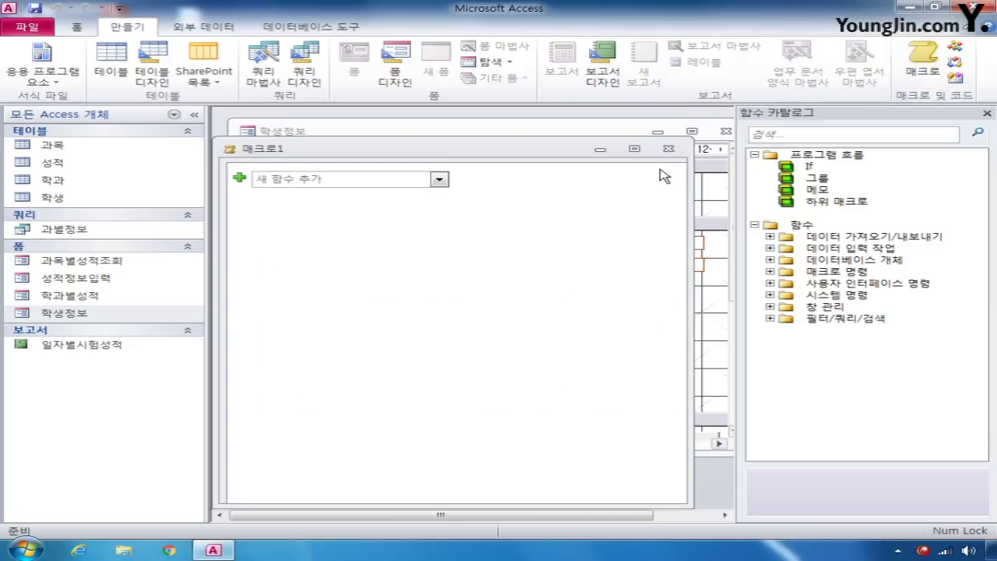
pyautogui.click(439, 181)
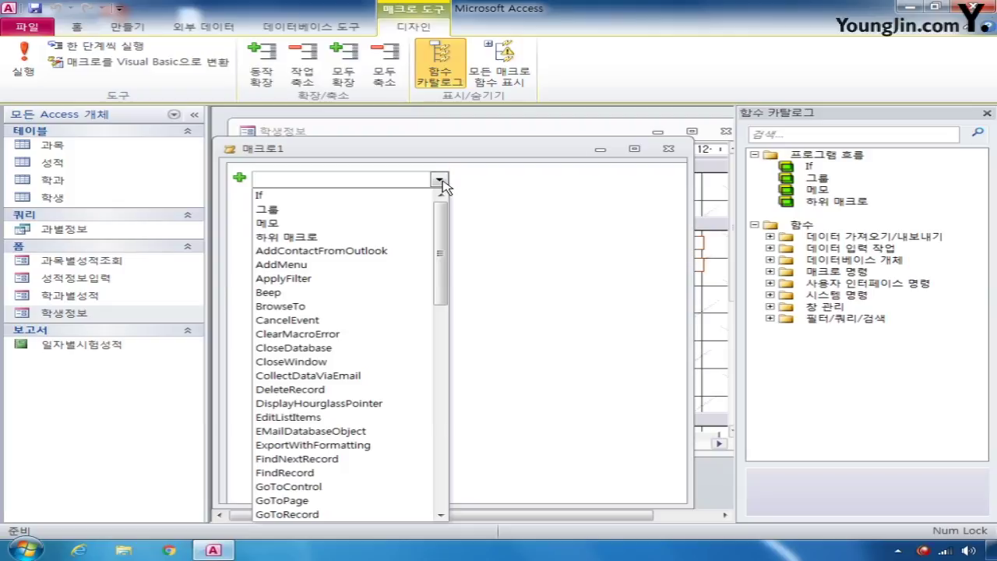
pyautogui.moveTo(441, 212); pyautogui.dragTo(442, 272)
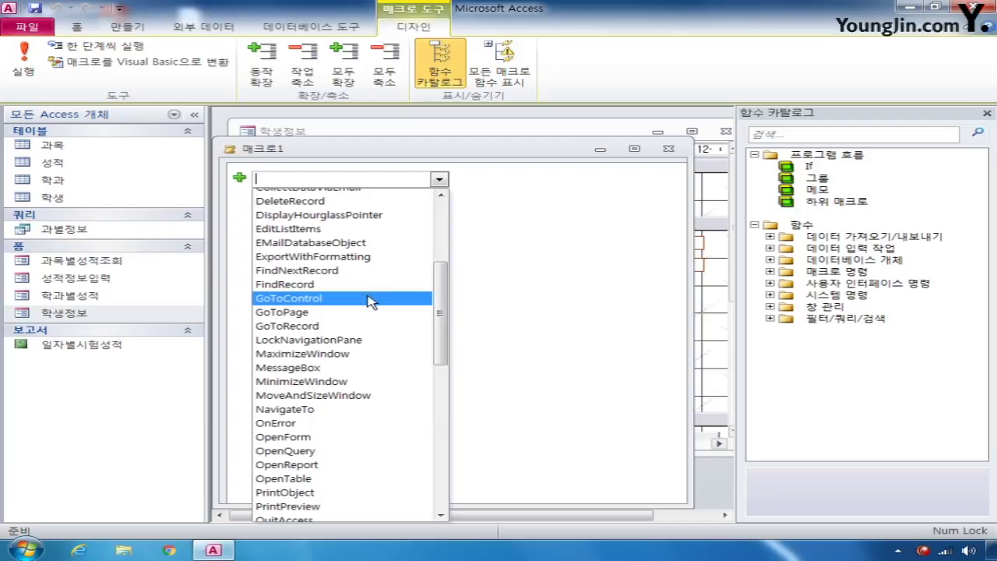
pyautogui.click(367, 324)
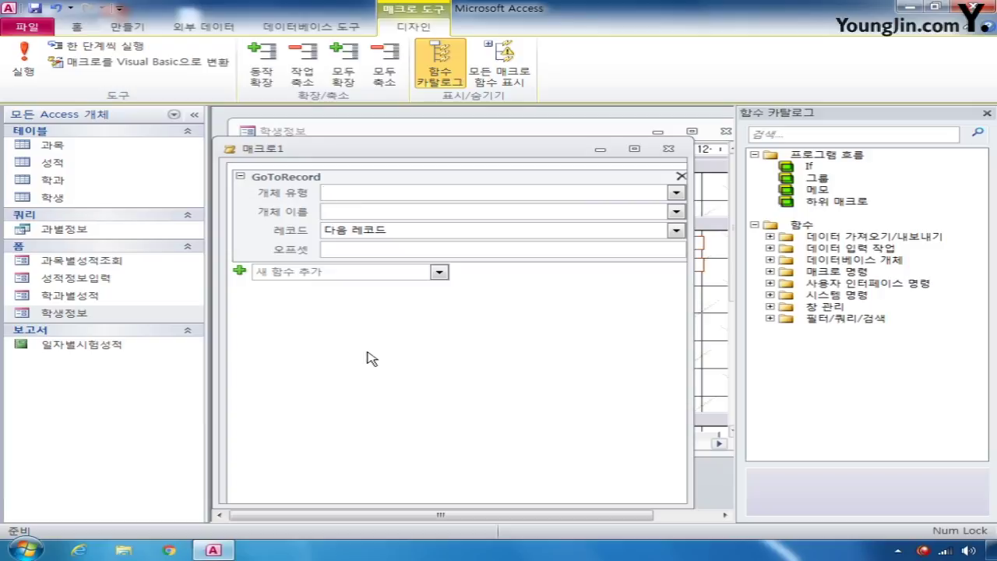
# Set the GoToRecord action's 레코드 argument to 새 레코드
pyautogui.click(417, 232)
pyautogui.click(676, 232)
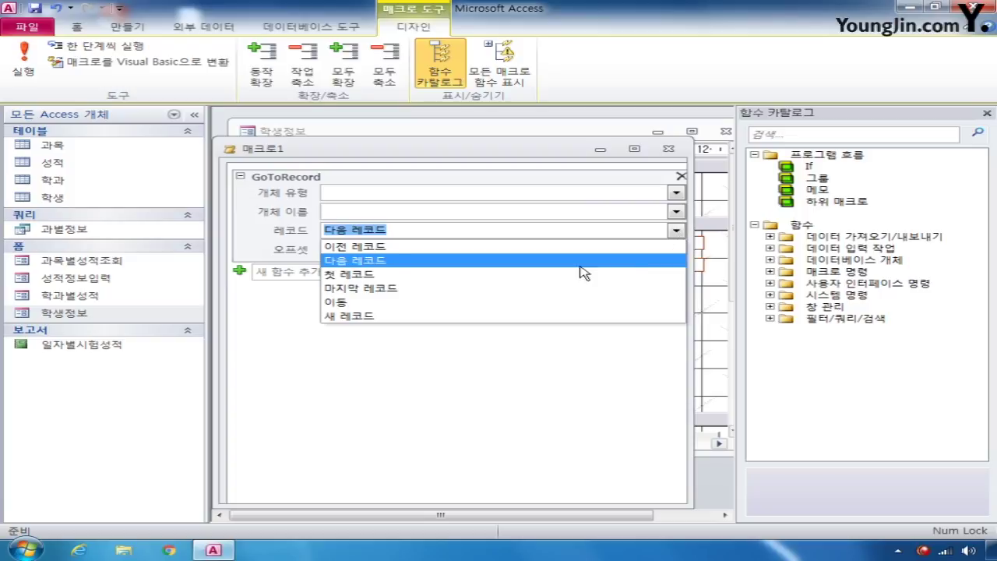
pyautogui.click(517, 316)
pyautogui.click(517, 317)
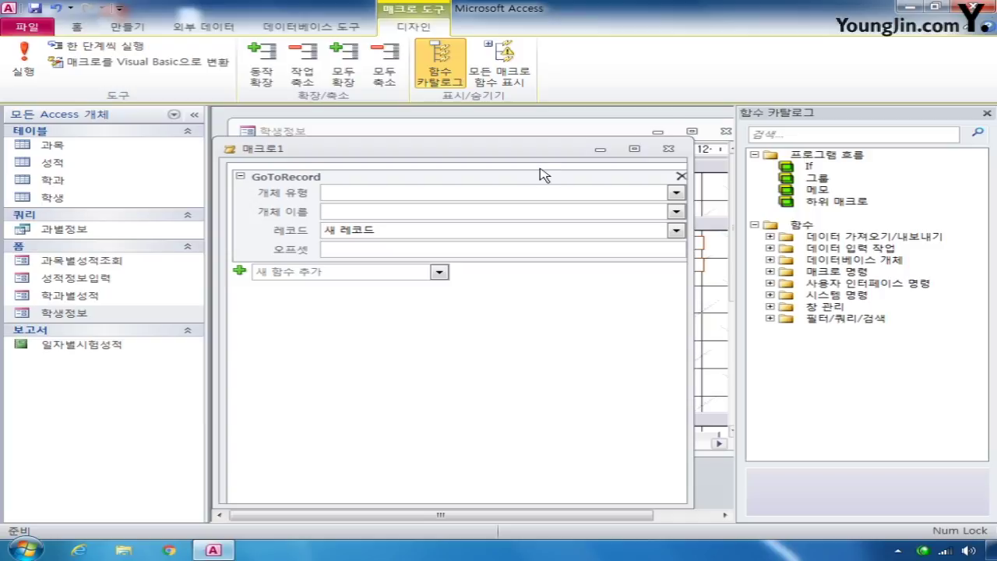
# Close the macro and save it under the name New정보입력
pyautogui.click(669, 148)
pyautogui.click(387, 311)
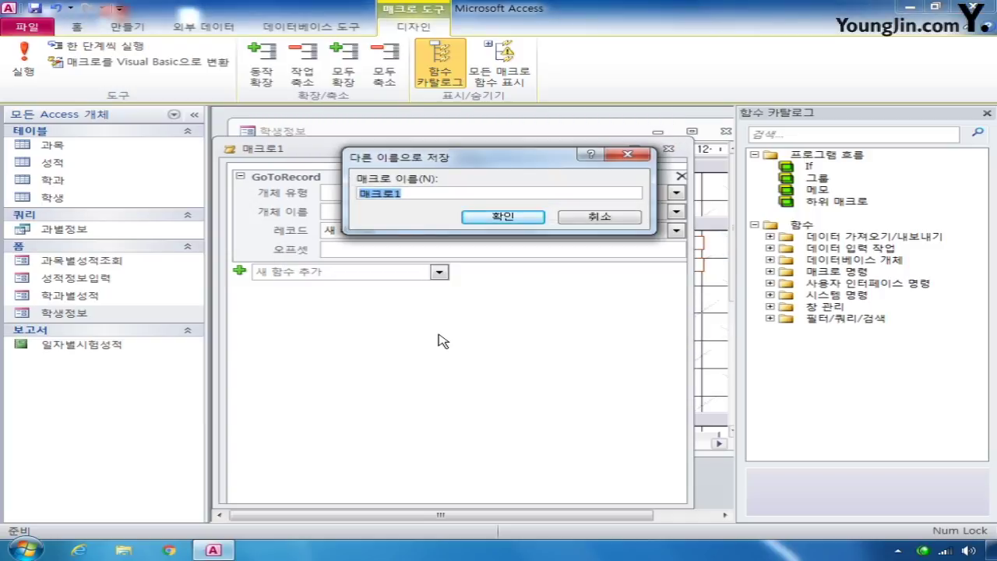
pyautogui.write('New정보입력')
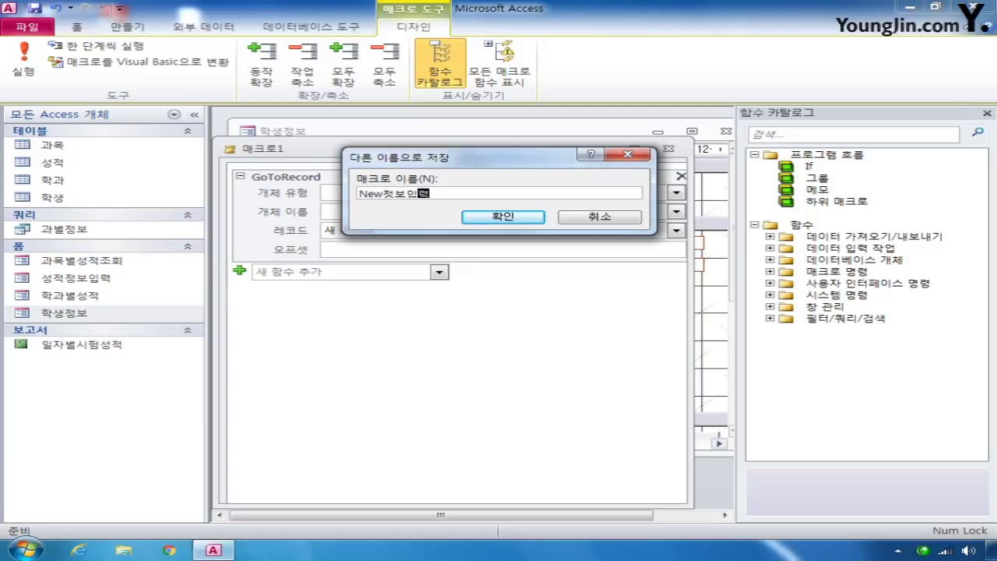
pyautogui.press('Return')
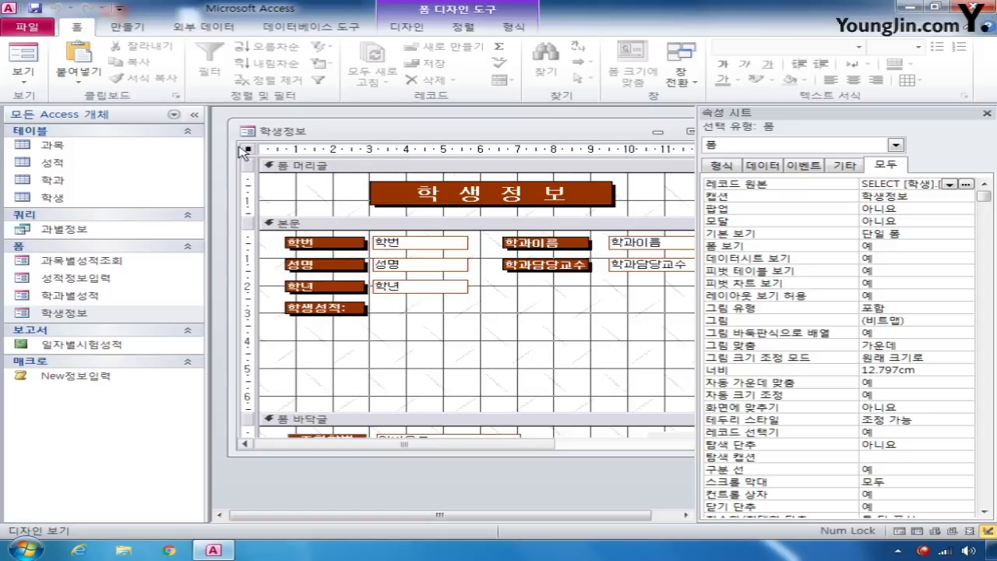
# Assign the New정보입력 macro to the 학생정보 form's On Open event
pyautogui.click(816, 168)
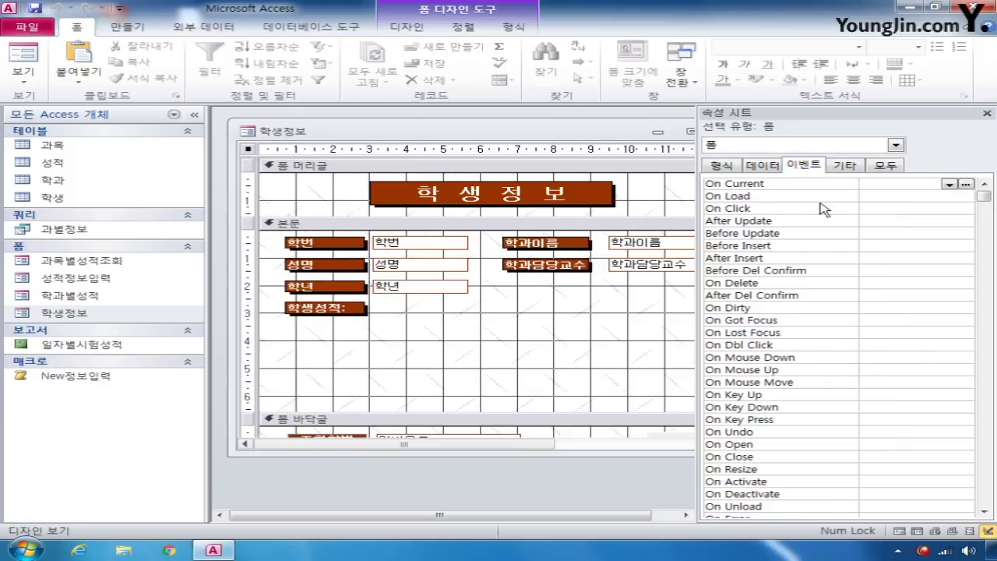
pyautogui.click(877, 444)
pyautogui.click(949, 445)
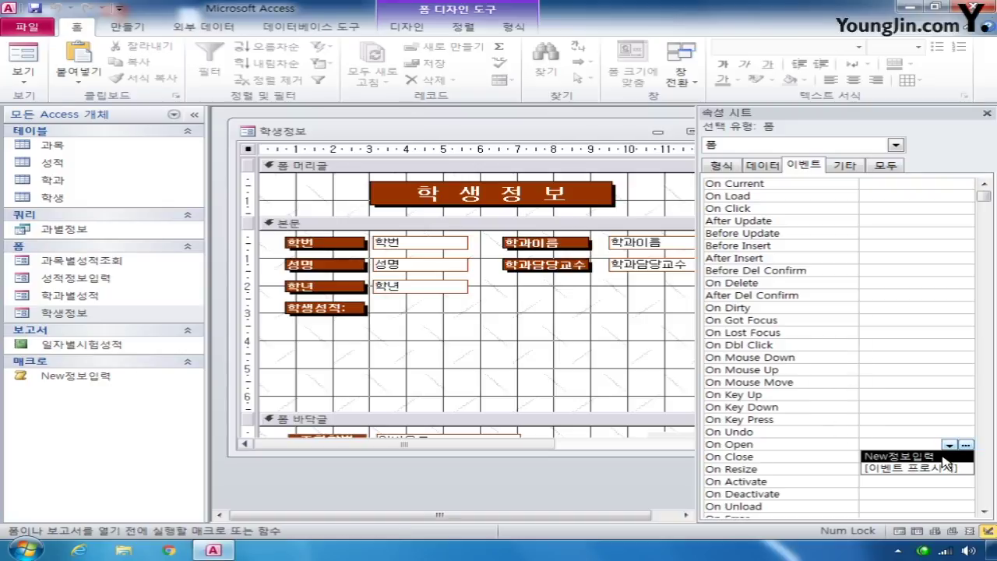
pyautogui.click(948, 456)
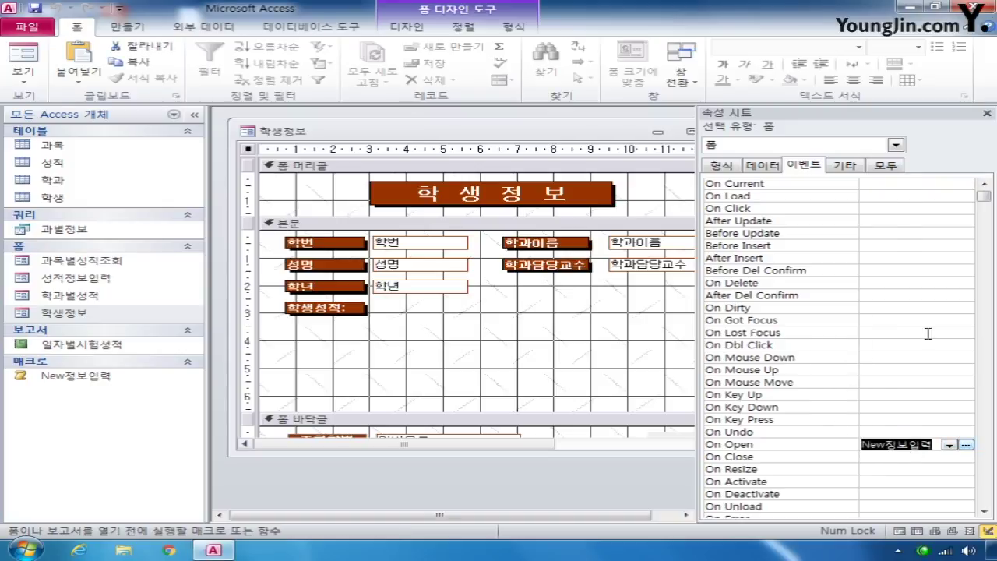
# Close the 학생정보 form and save its design changes
pyautogui.moveTo(612, 134); pyautogui.dragTo(427, 123)
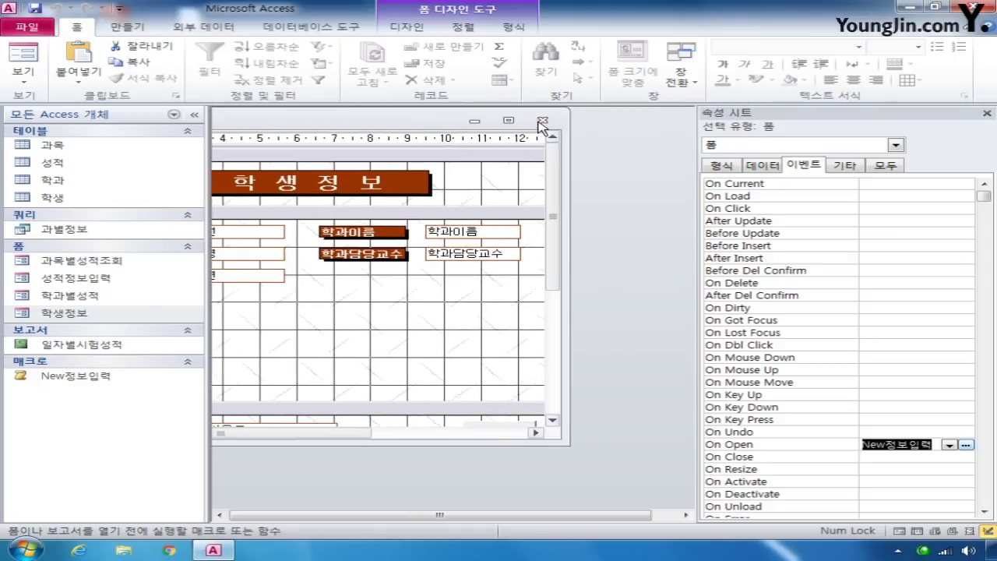
pyautogui.click(542, 121)
pyautogui.click(378, 312)
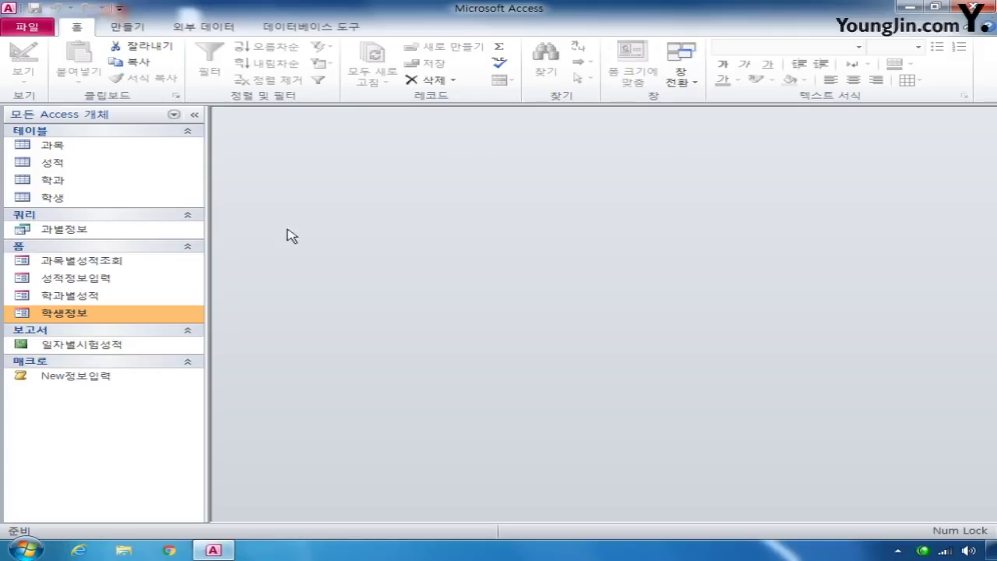
# Open the 일자별시험성적 report in design view and collapse the navigation pane
pyautogui.click(121, 345)
pyautogui.rightClick(124, 343)
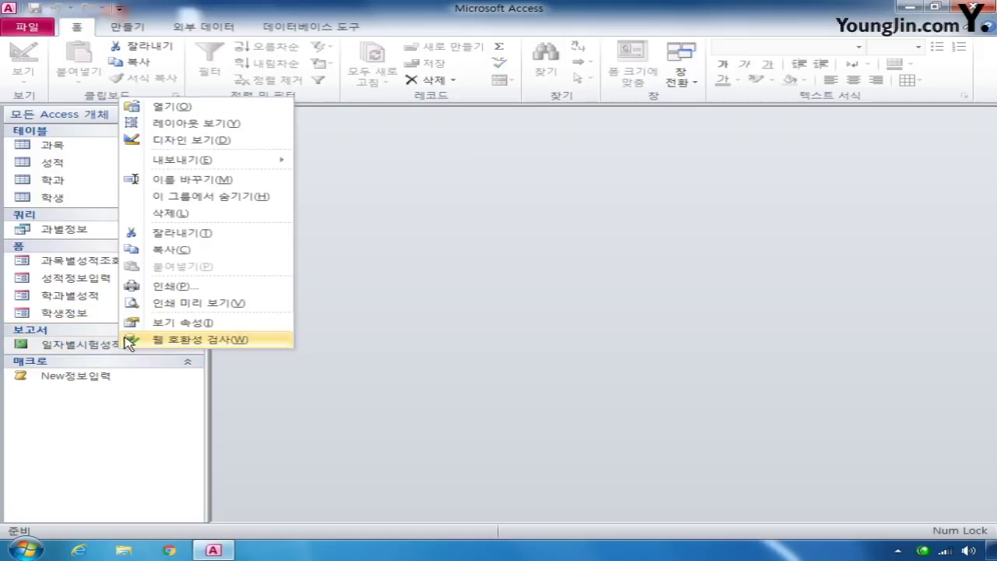
pyautogui.click(215, 138)
pyautogui.click(194, 115)
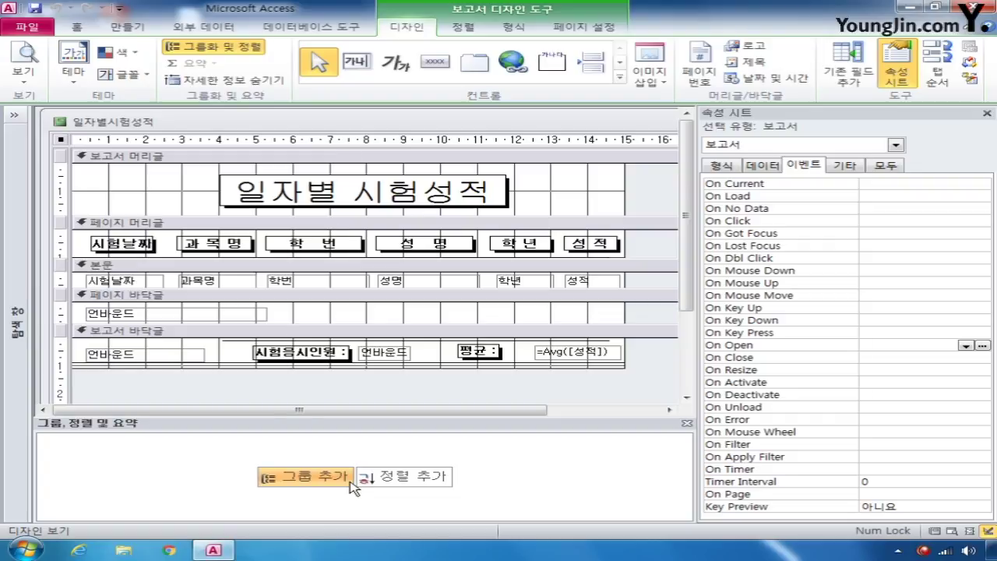
# Sort the report by 시험날짜 ascending and then by 과목명 ascending
pyautogui.click(399, 479)
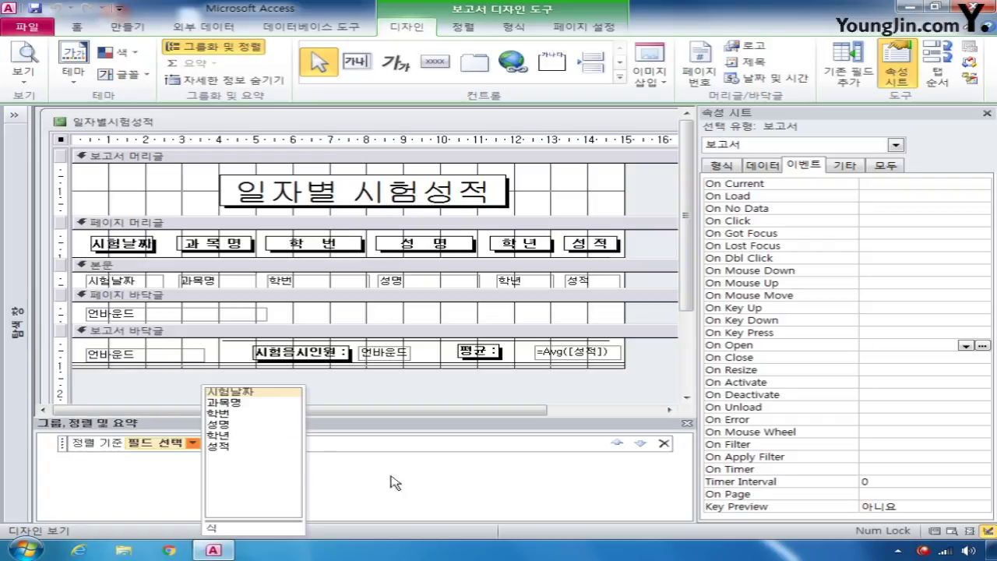
pyautogui.click(238, 392)
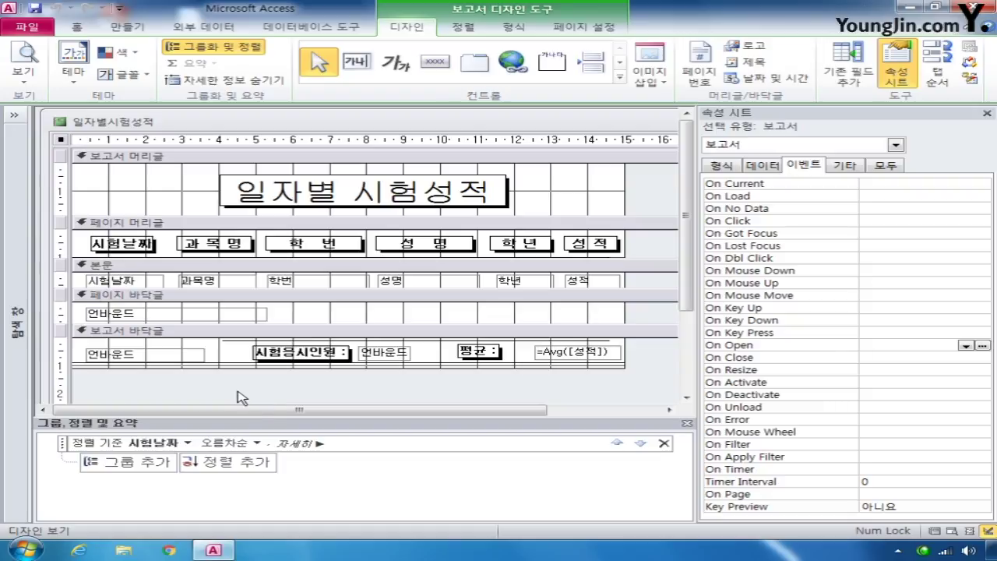
pyautogui.click(244, 461)
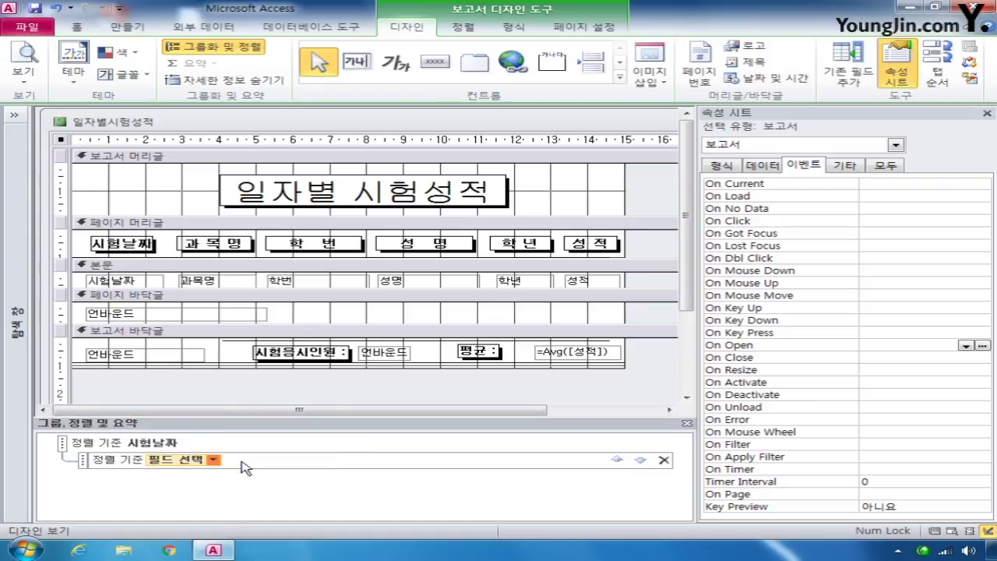
pyautogui.click(254, 404)
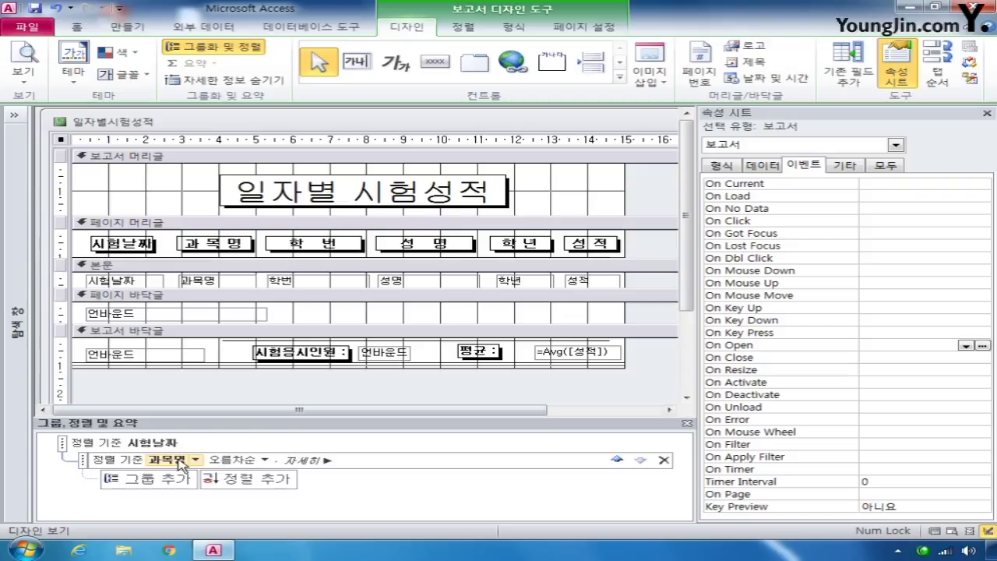
# Expand the 과목명 sort options and display its group footer section (바닥글 구역 표시)
pyautogui.click(303, 460)
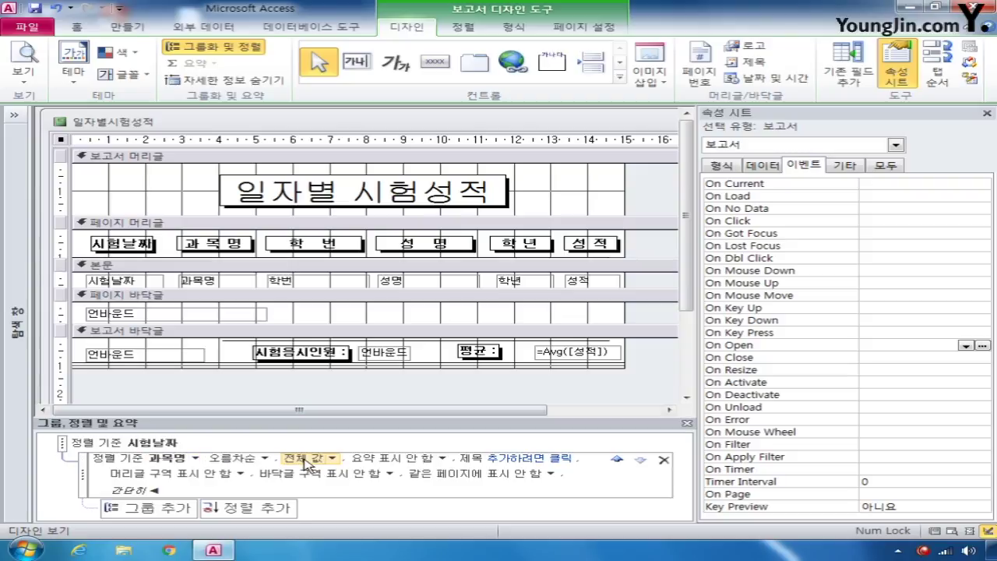
pyautogui.click(391, 474)
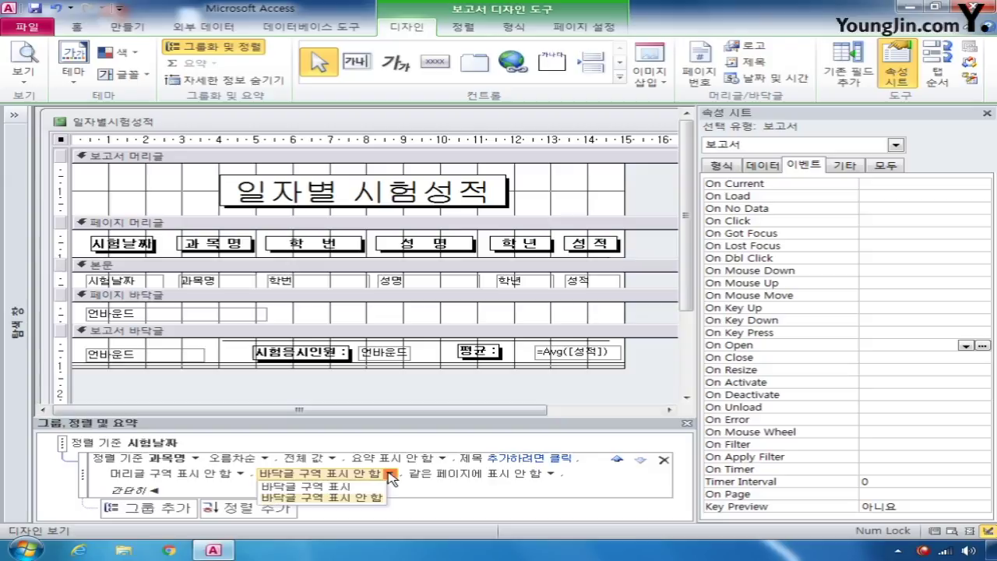
pyautogui.click(342, 487)
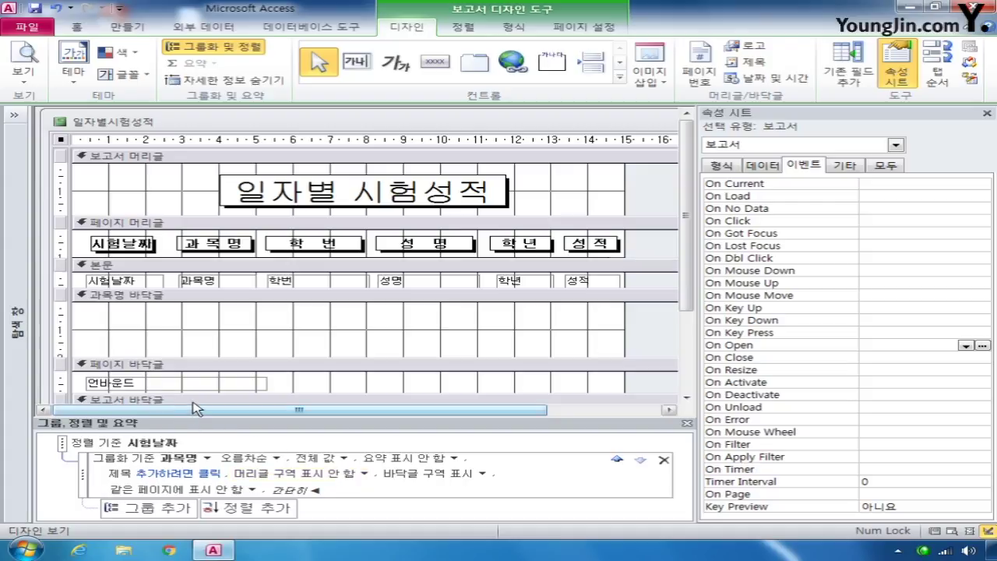
# Move all controls from the 보고서 바닥글 section into the 과목명 바닥글 section
pyautogui.moveTo(690, 246); pyautogui.dragTo(687, 326)
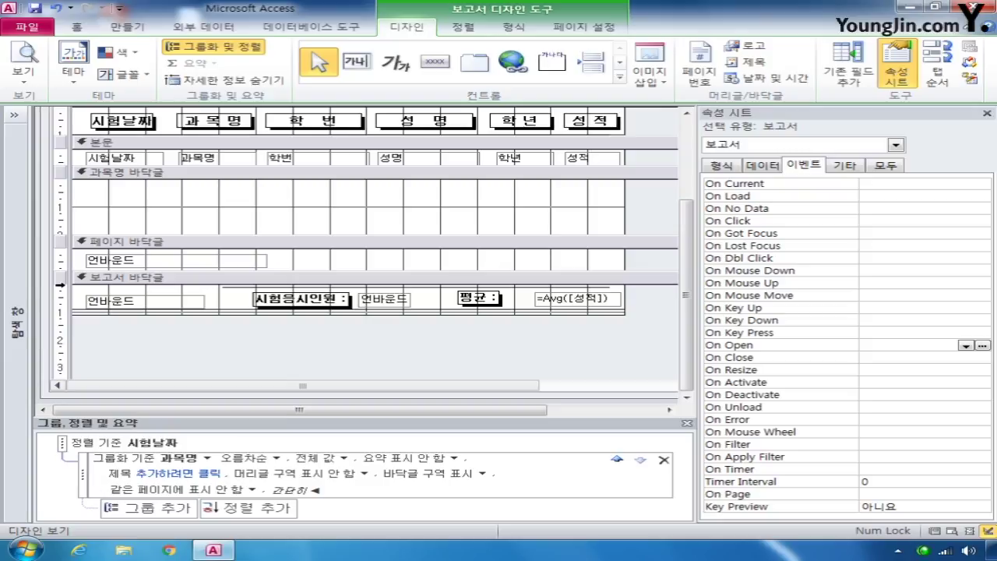
pyautogui.moveTo(60, 285); pyautogui.dragTo(46, 320)
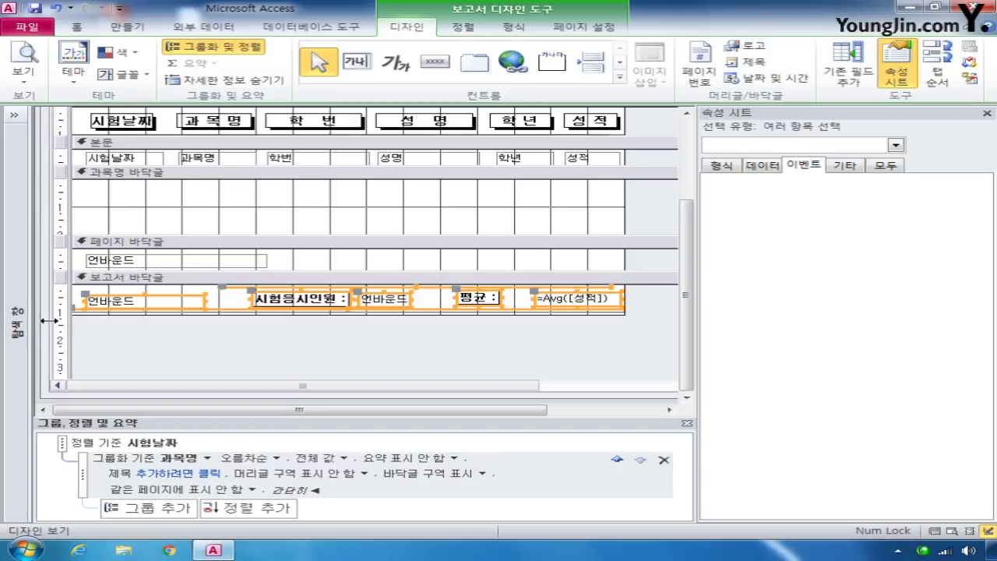
pyautogui.click(335, 296)
pyautogui.moveTo(335, 296); pyautogui.dragTo(366, 209)
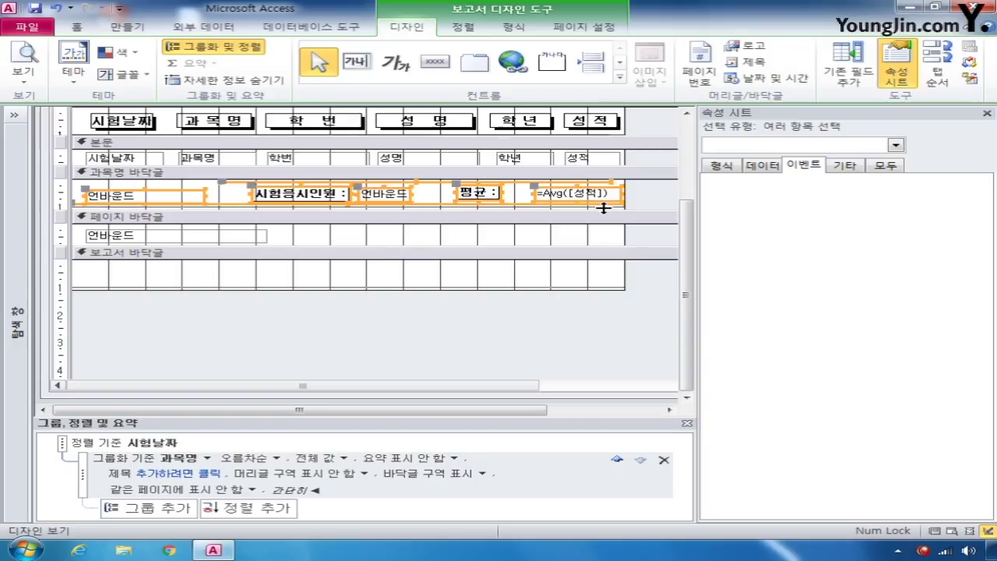
pyautogui.click(654, 201)
# Set the control source of the txt응시인원 text box in the 과목명 footer to =count(*)
pyautogui.click(393, 196)
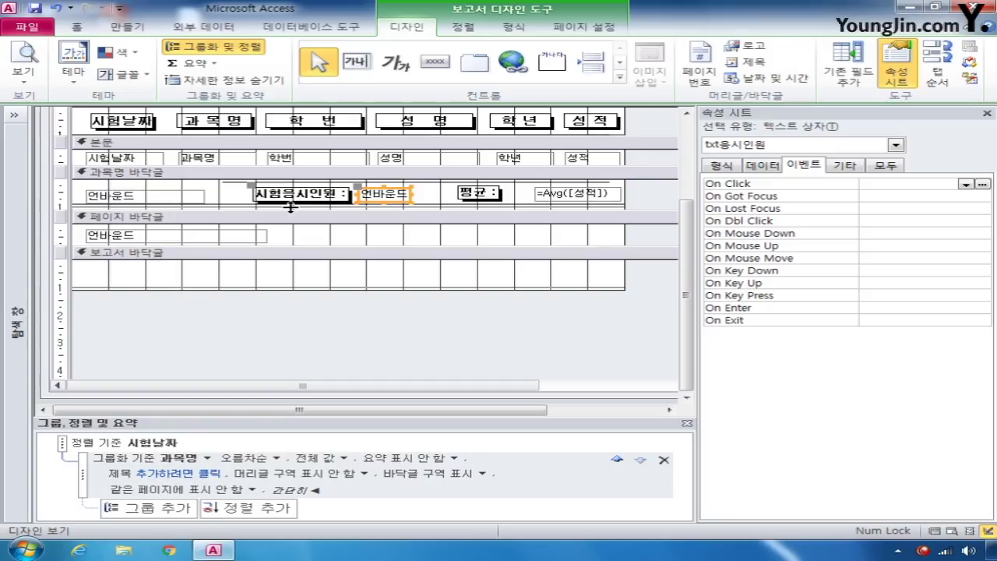
pyautogui.click(887, 166)
pyautogui.click(888, 195)
pyautogui.rightClick(889, 196)
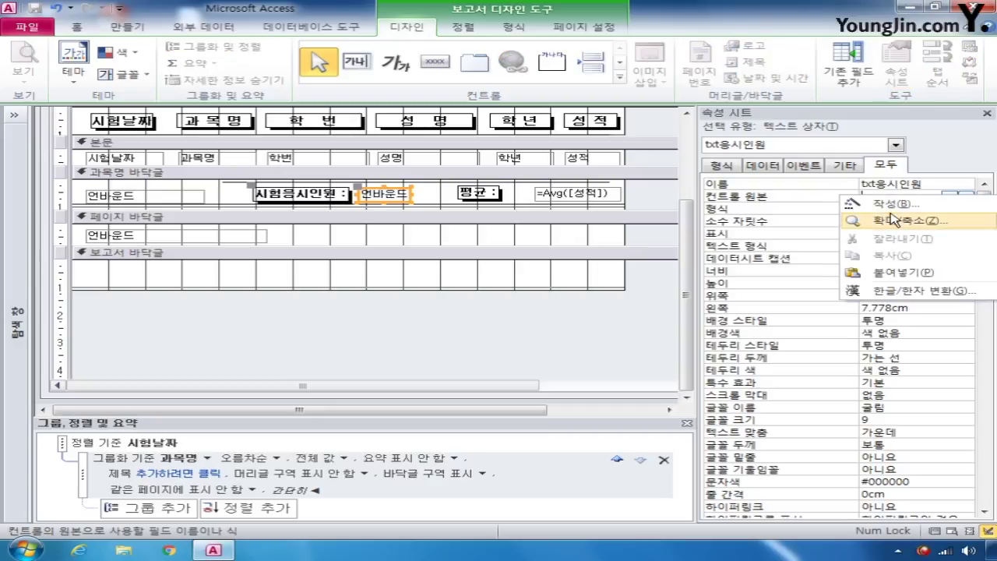
pyautogui.click(889, 220)
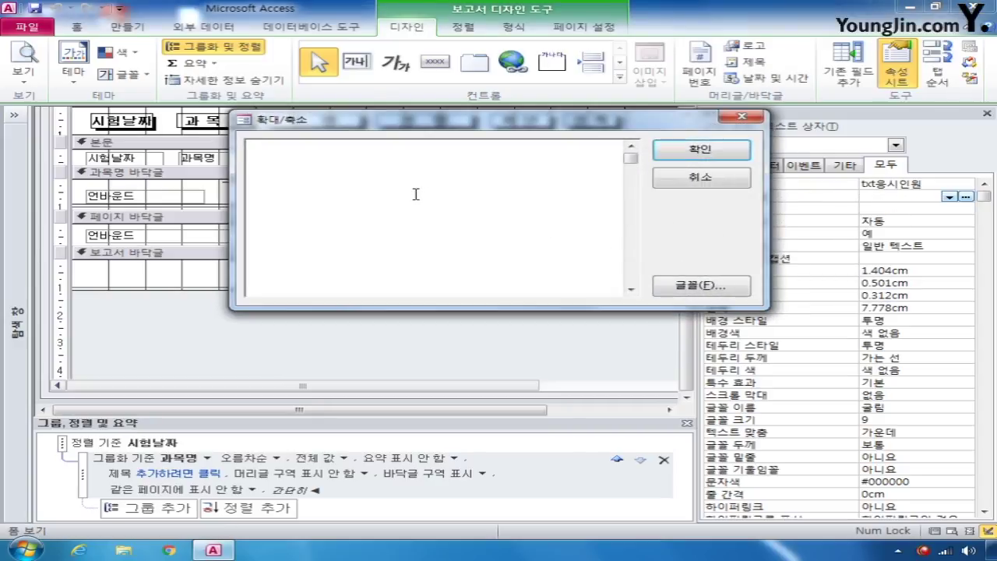
pyautogui.write('=count(*)')
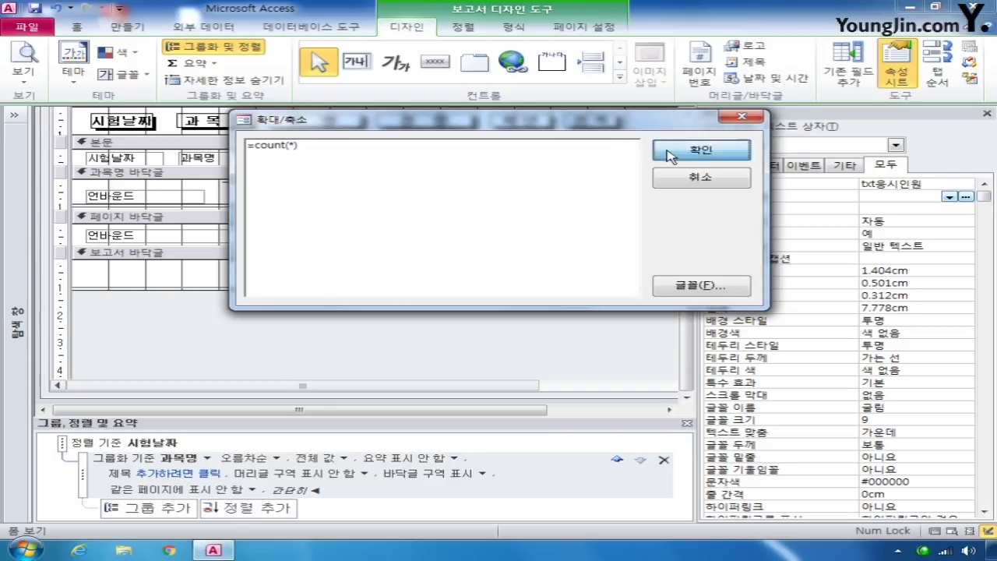
pyautogui.click(671, 157)
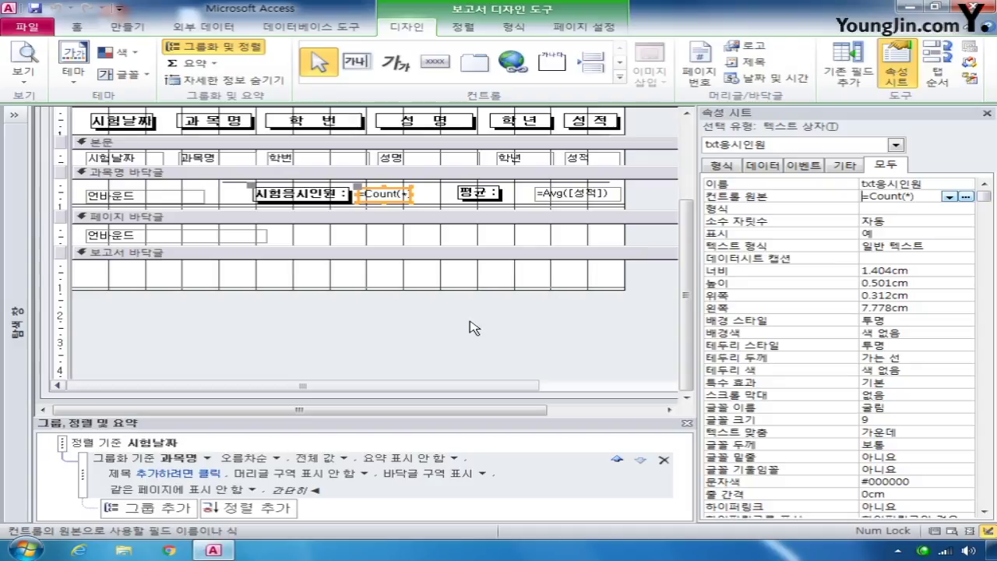
# Set the 시험날짜 text box's 중복 내용 숨기기 property to 예
pyautogui.click(896, 145)
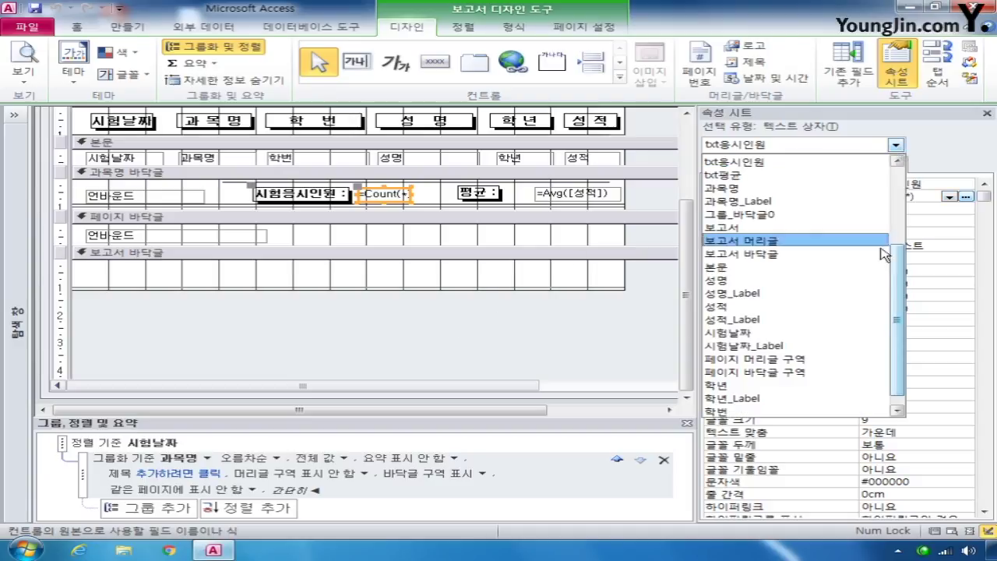
pyautogui.click(857, 333)
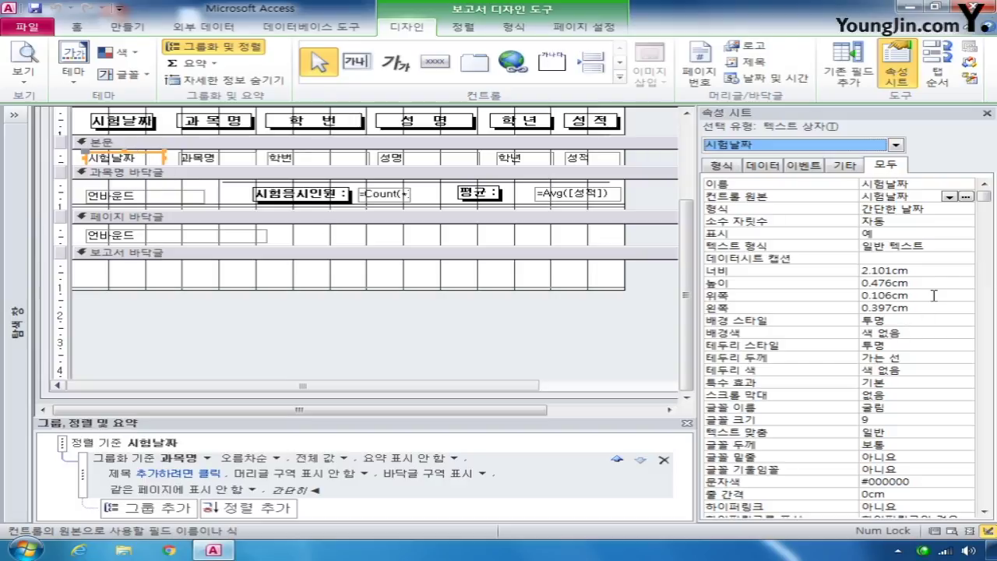
pyautogui.moveTo(985, 197); pyautogui.dragTo(987, 391)
pyautogui.click(963, 358)
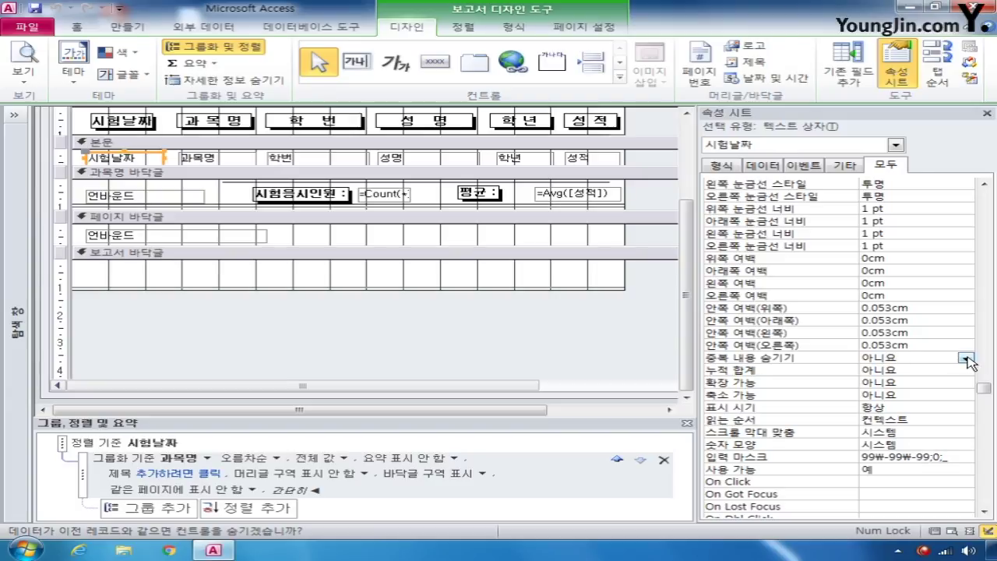
pyautogui.click(964, 359)
pyautogui.click(951, 370)
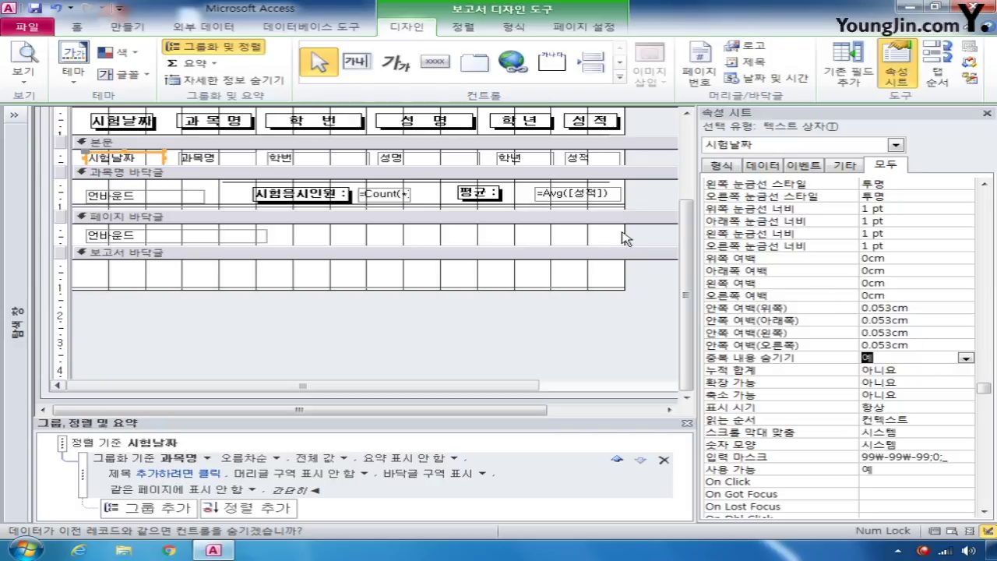
# Set the 중복 내용 숨기기 property of the 과목명 text box in the detail section to 예
pyautogui.click(239, 164)
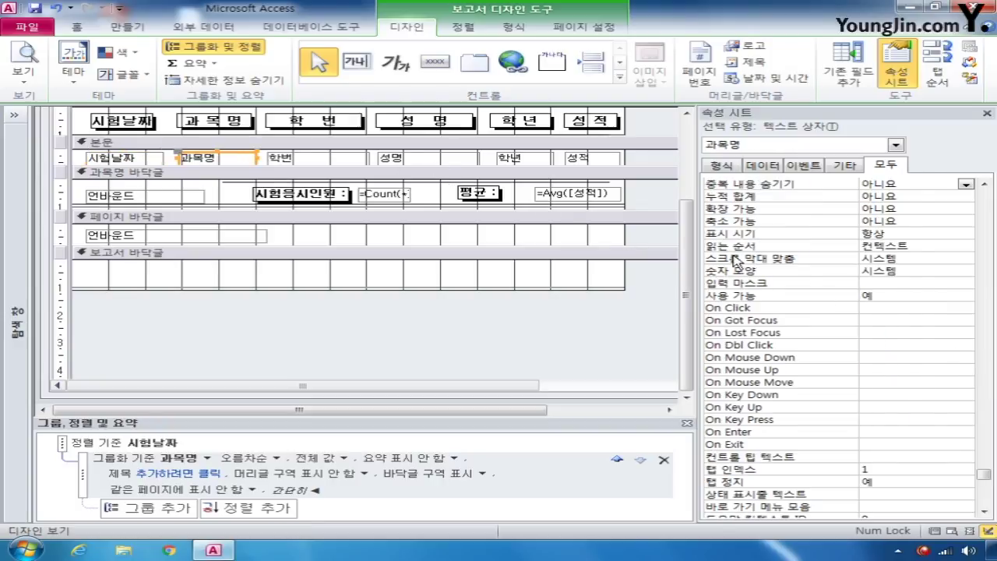
pyautogui.click(966, 187)
pyautogui.click(935, 198)
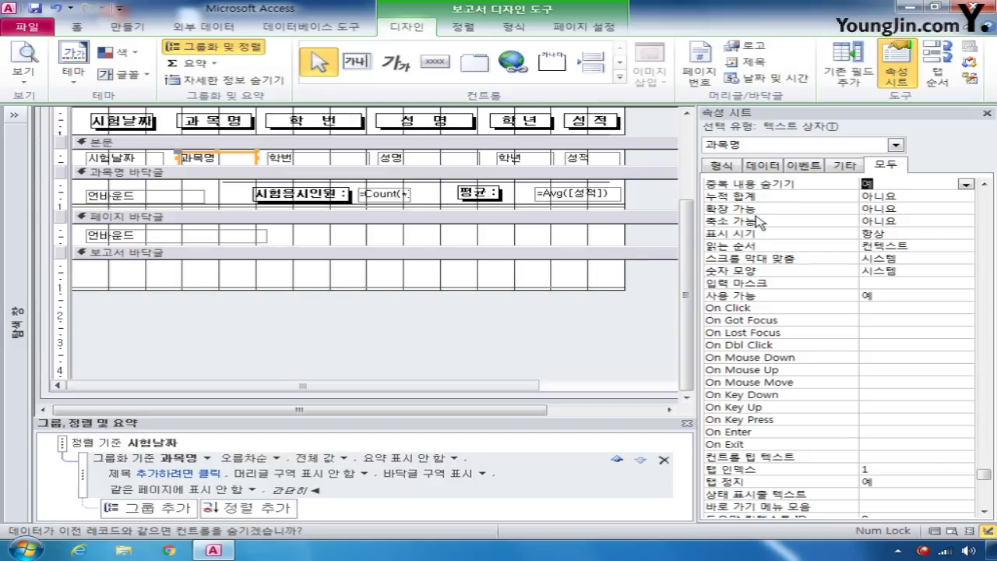
# Set the control source of txt기준날짜 in the 과목명 footer to =left([과목명],2) & "(" & day([시험날짜]) & "일날 기준)"
pyautogui.click(222, 236)
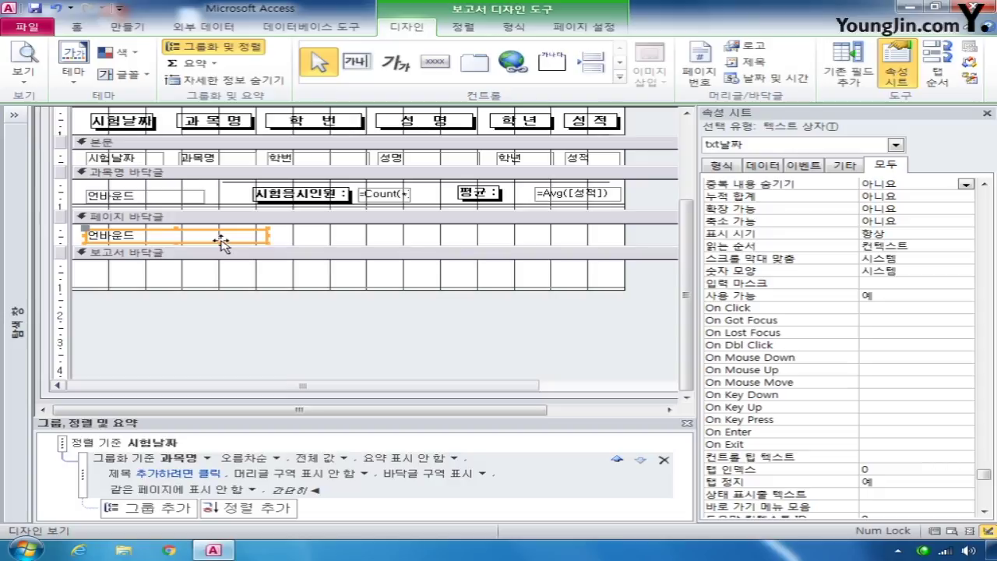
pyautogui.moveTo(684, 287); pyautogui.dragTo(685, 233)
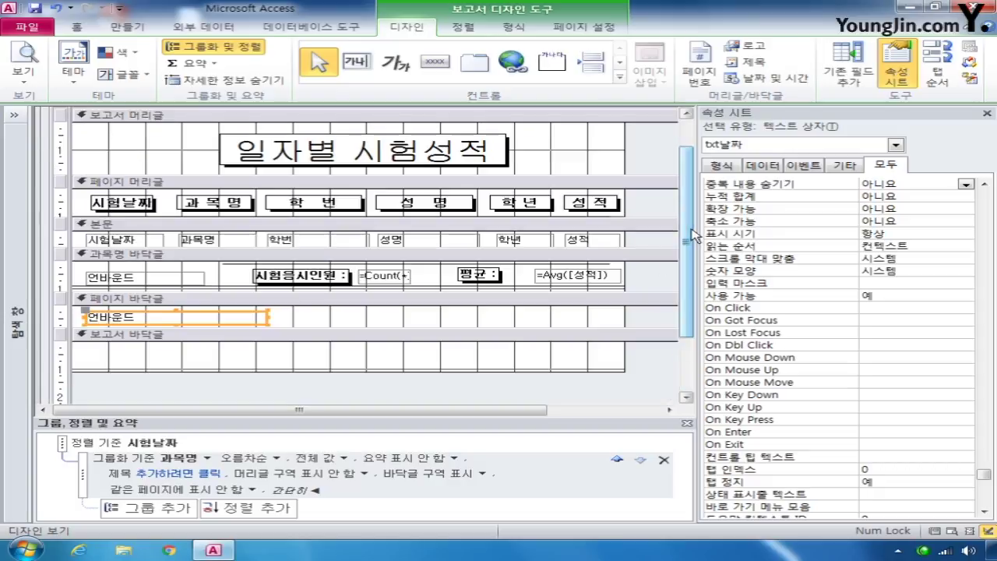
pyautogui.click(138, 240)
pyautogui.click(144, 277)
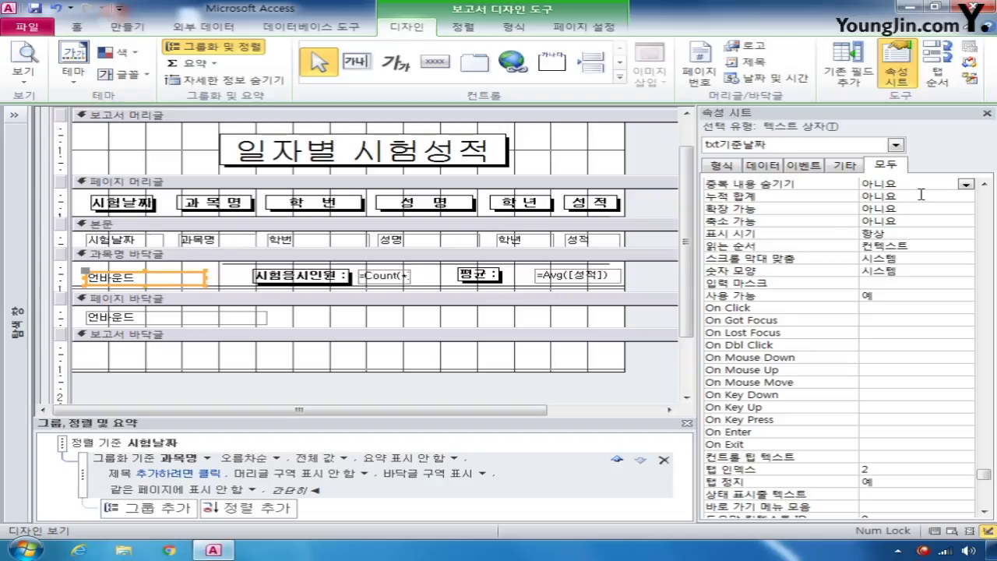
pyautogui.scroll(10, 963, 467)
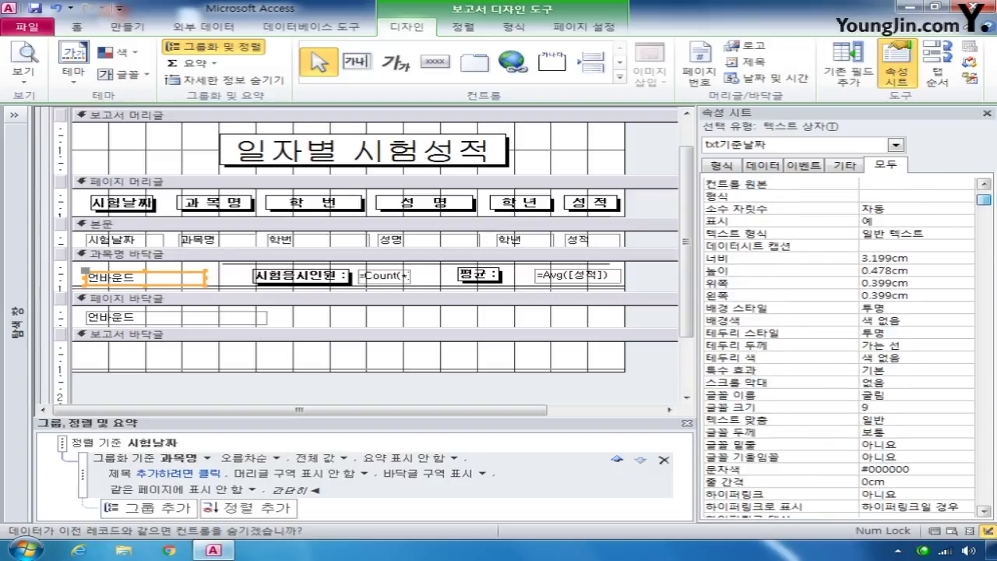
pyautogui.click(949, 197)
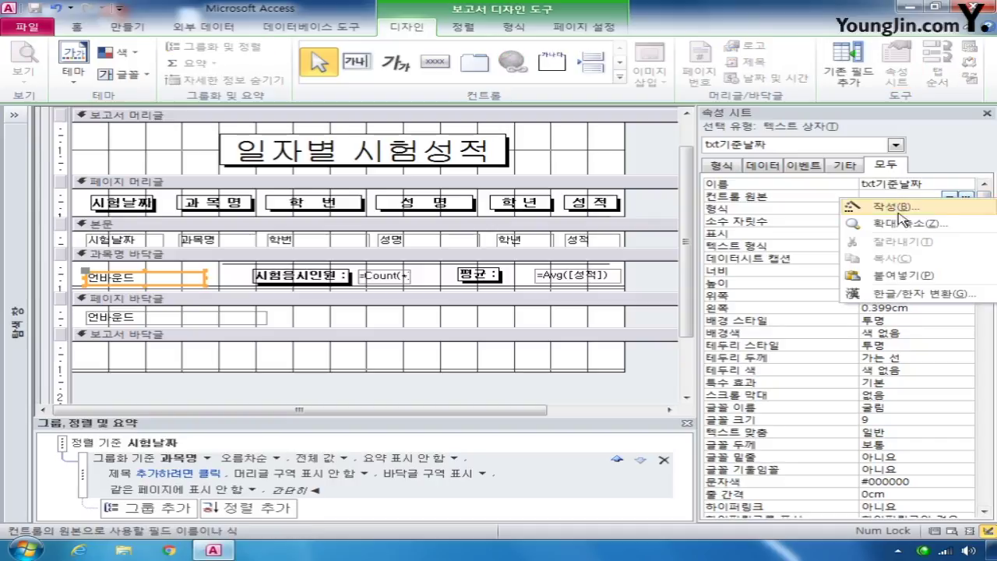
pyautogui.hotkey('shift', 'F2')
pyautogui.write('=')
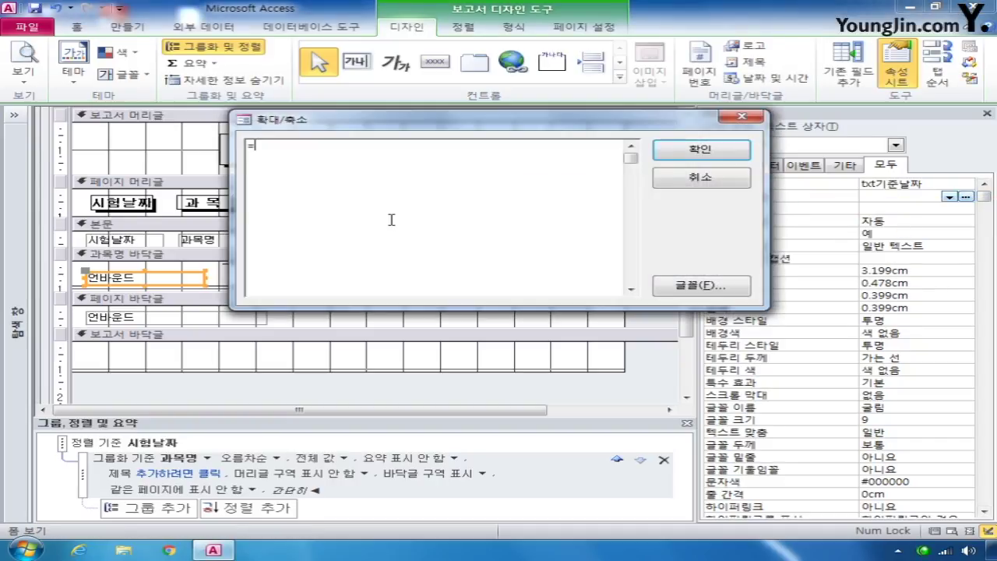
pyautogui.write('left')
pyautogui.write('([')
pyautogui.write('과목명]')
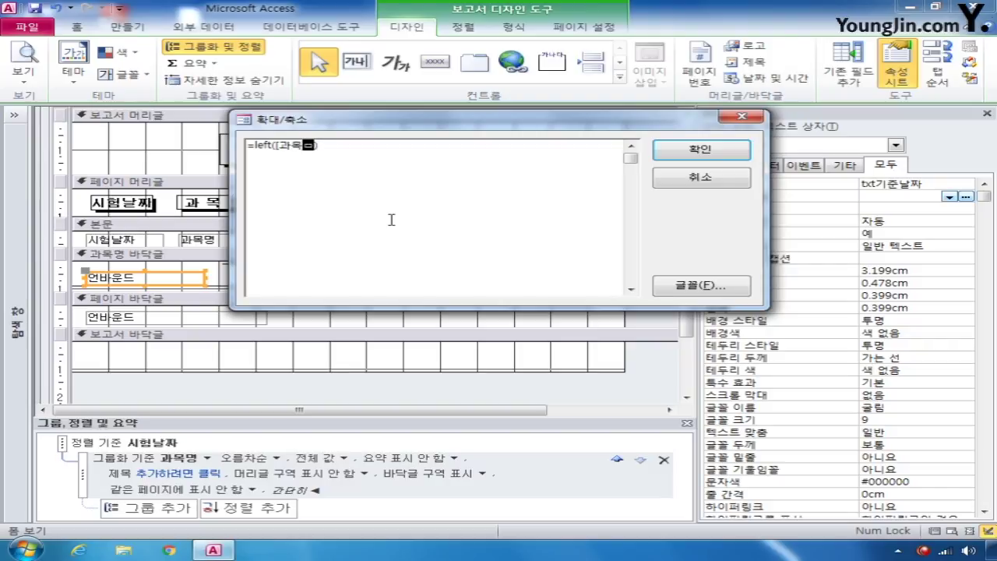
pyautogui.write(',2)')
pyautogui.write('& "(" &')
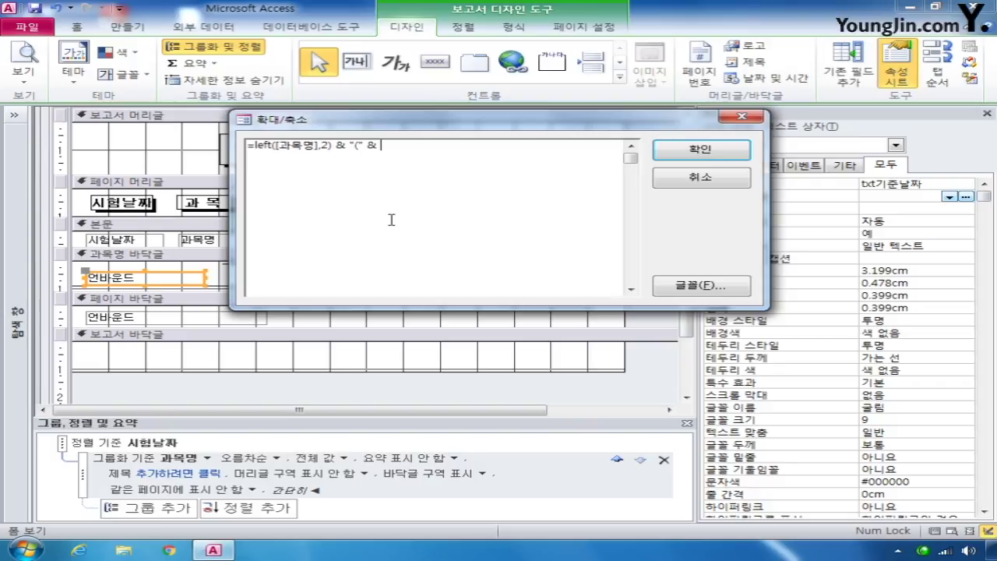
pyautogui.write('day([시험날짜')
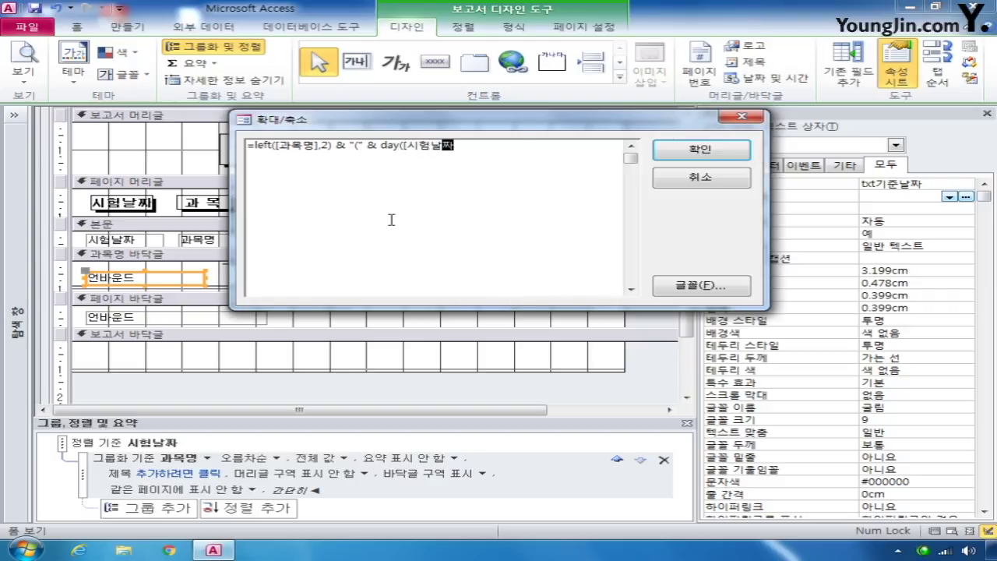
pyautogui.write('])')
pyautogui.write(' & "dl')
pyautogui.press('BackSpace')
pyautogui.press('BackSpace')
pyautogui.press('Hangul')
pyautogui.write('일')
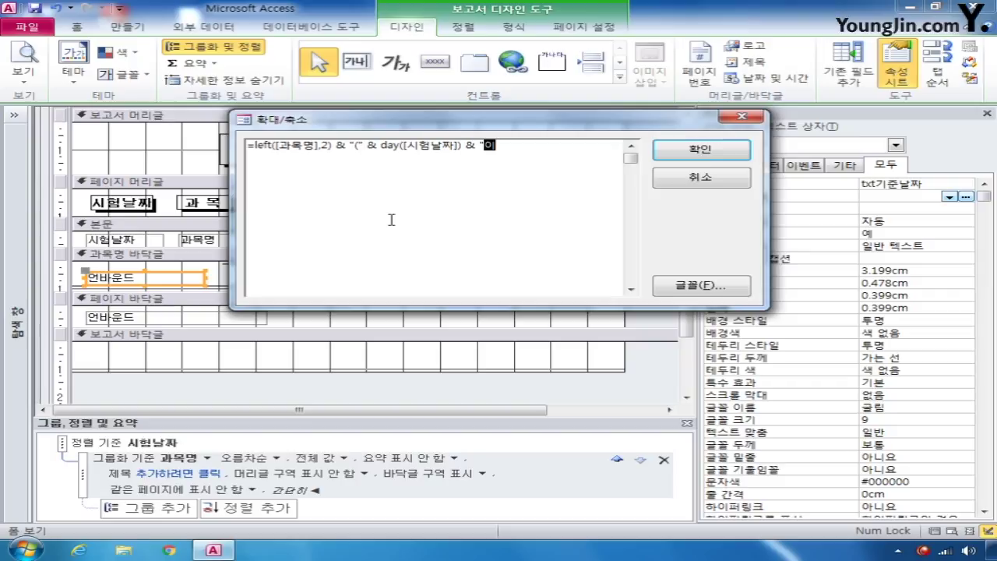
pyautogui.write('날 기준)"')
pyautogui.click(723, 155)
# Set the control source of the txt날짜 text box in the page footer to =now()
pyautogui.click(199, 320)
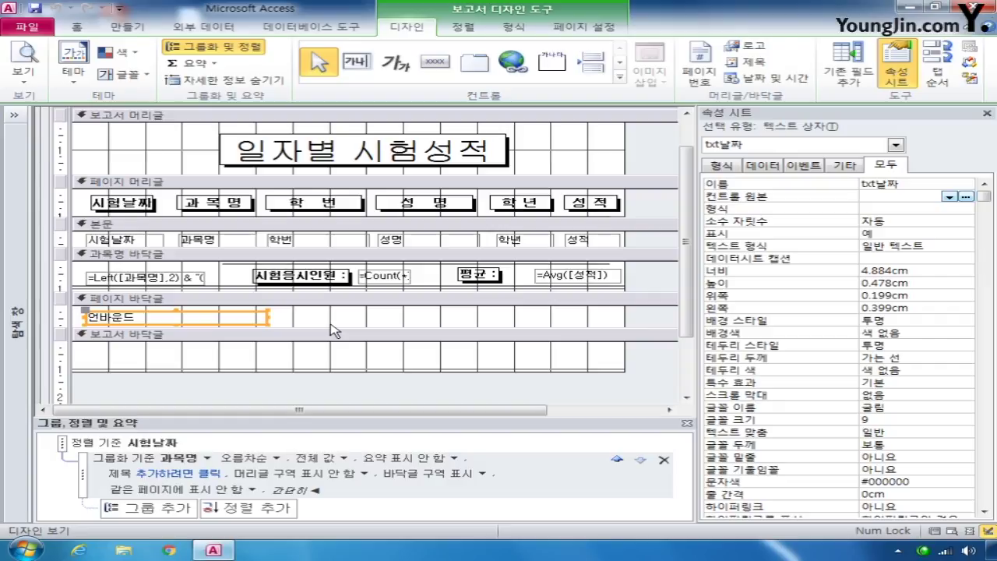
pyautogui.click(888, 194)
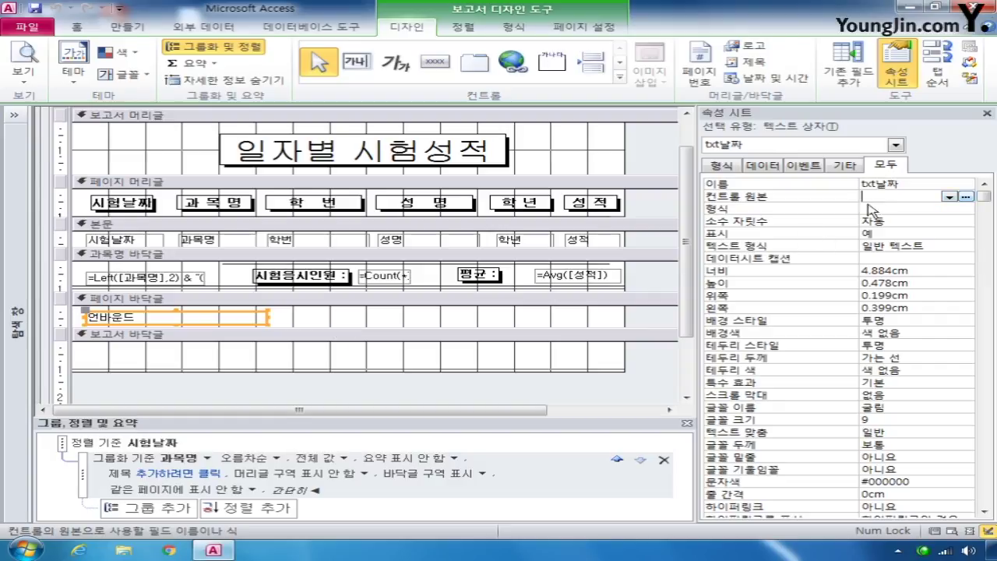
pyautogui.write('=now()')
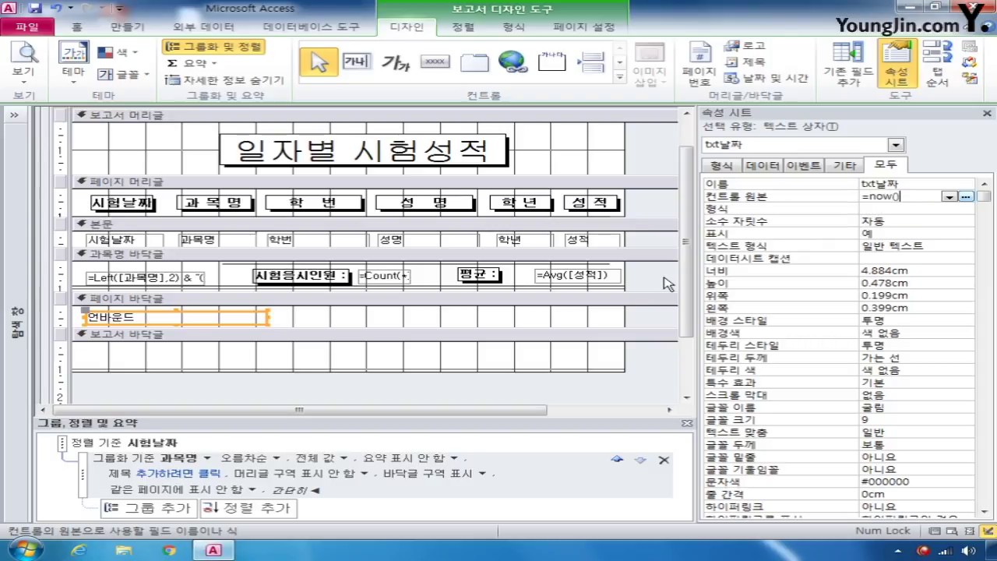
# Set the 형식 property of txt날짜 to yyyy-mm-dd (aaaa) hh:nn:ss
pyautogui.rightClick(871, 210)
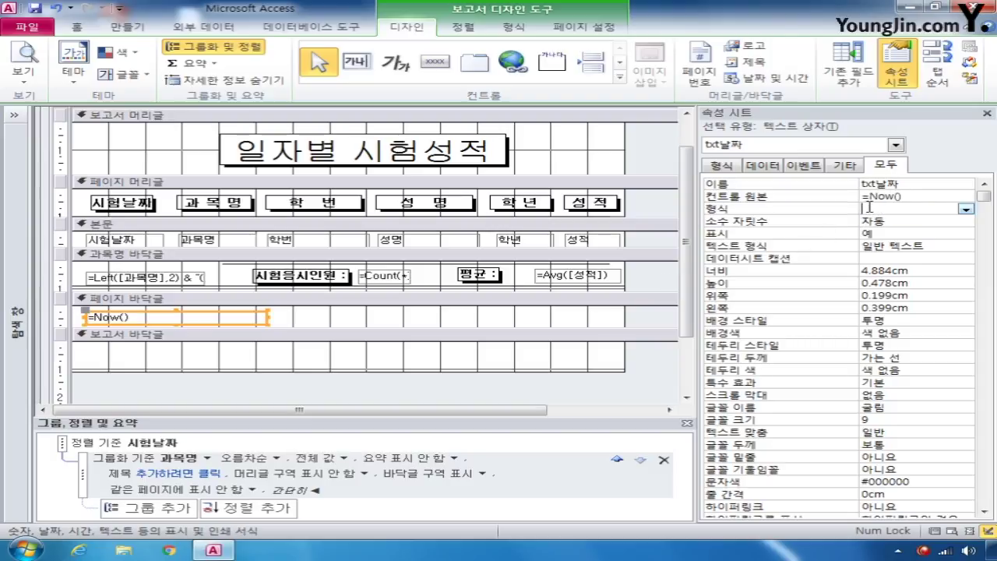
pyautogui.click(896, 232)
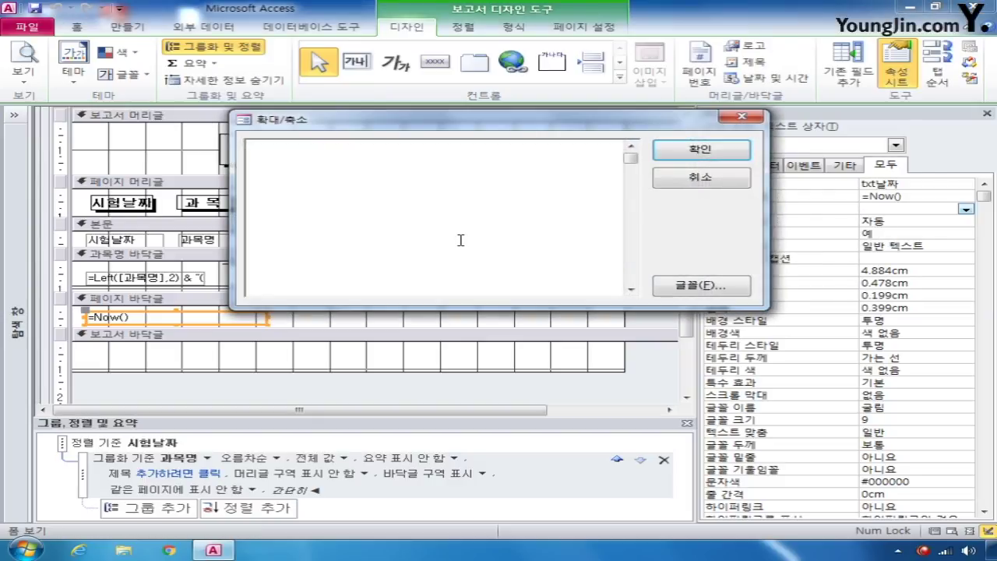
pyautogui.write('yyyy-mm-dd')
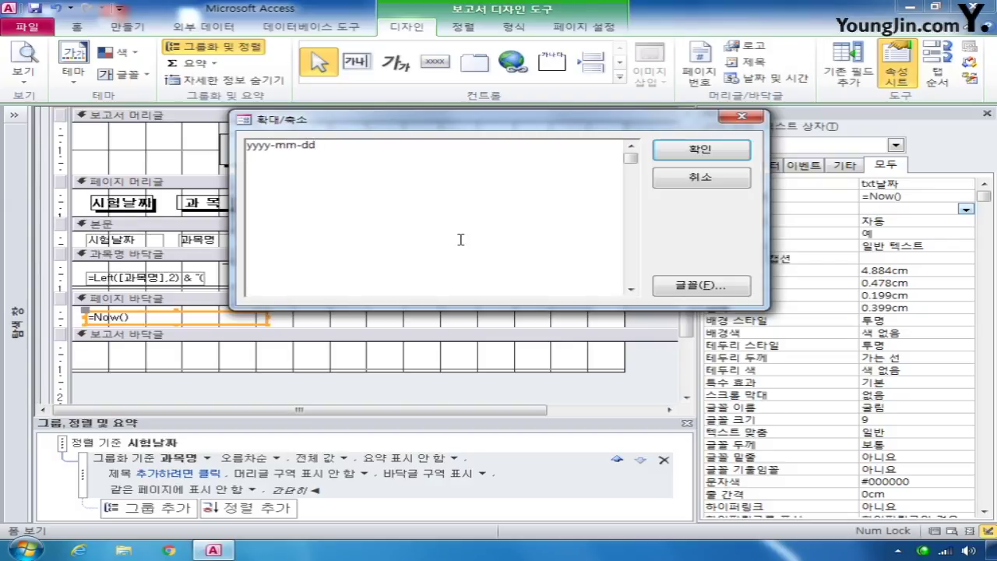
pyautogui.write(' (aaaa) hh:nn:ss')
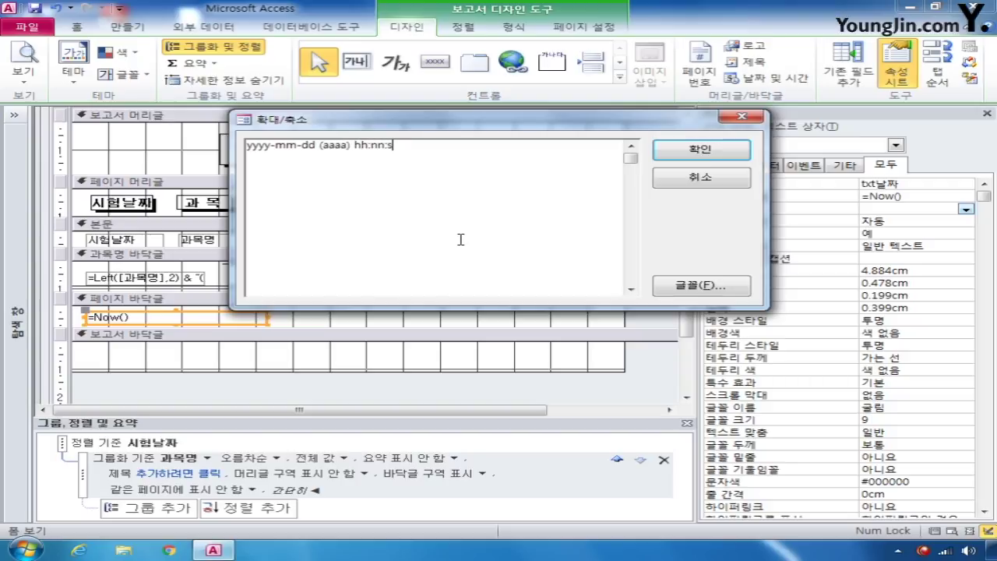
pyautogui.click(685, 150)
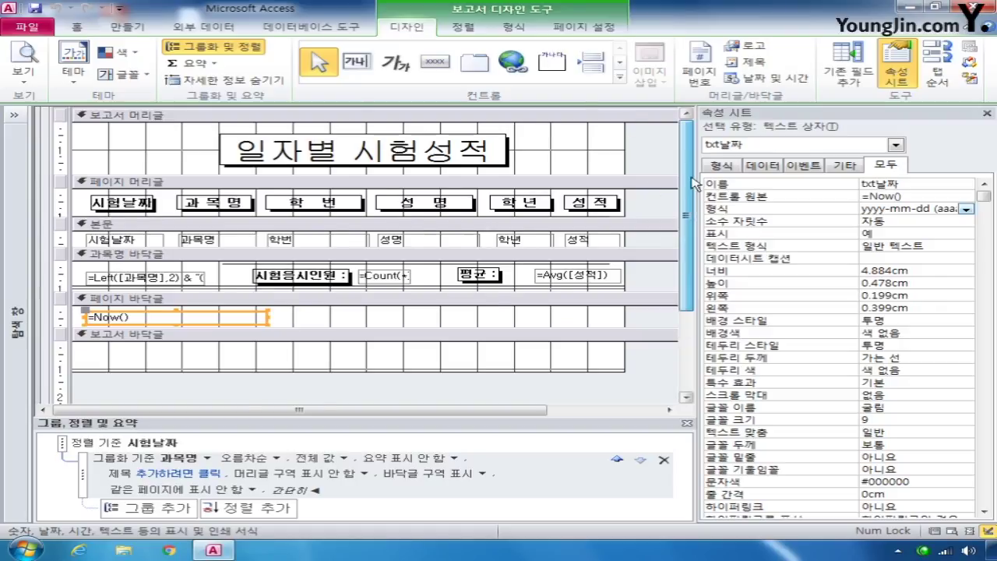
# Close the 일자별시험성적 report and save its design changes
pyautogui.moveTo(691, 253); pyautogui.dragTo(690, 222)
pyautogui.moveTo(619, 128); pyautogui.dragTo(495, 139)
pyautogui.click(666, 140)
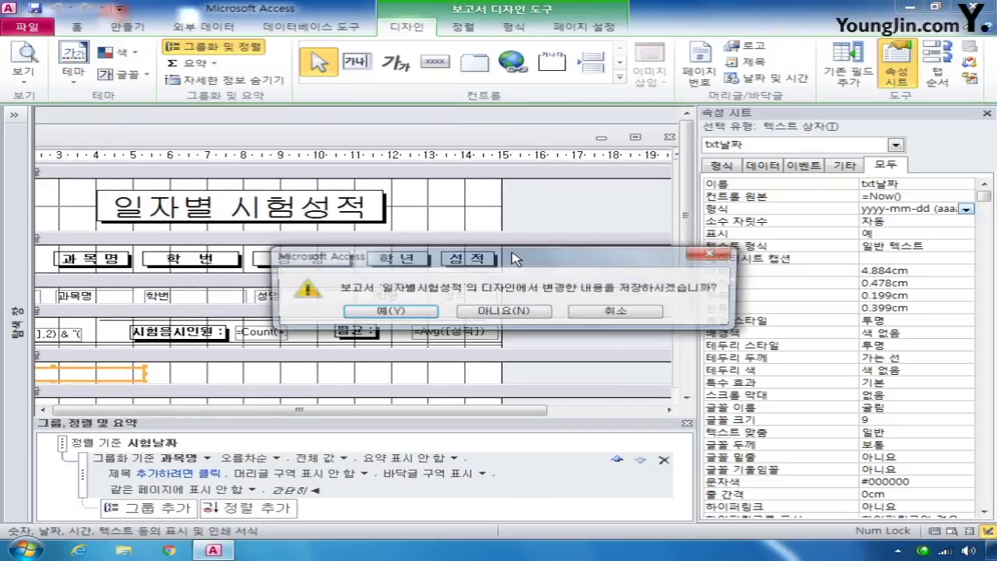
pyautogui.click(387, 311)
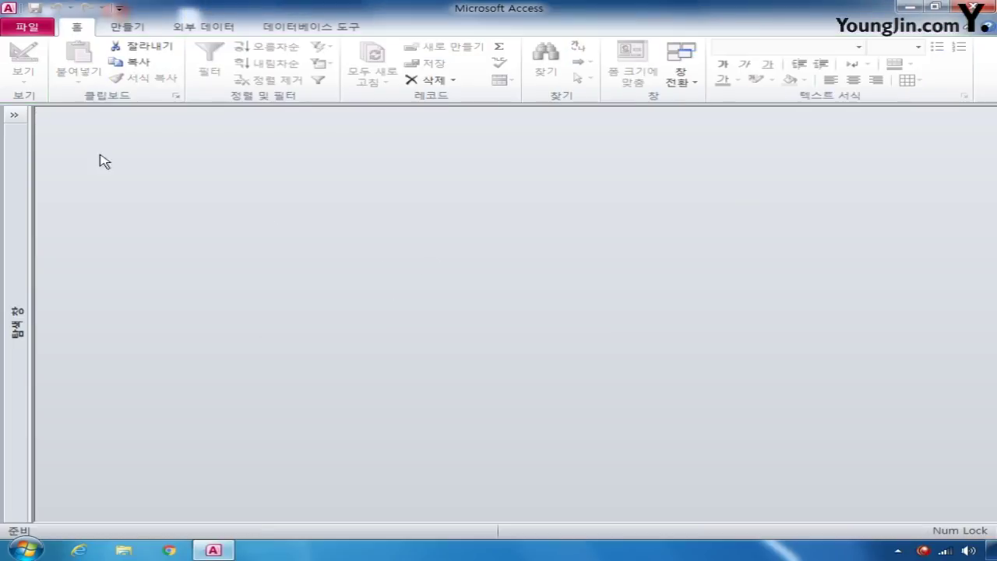
# Open the 과목별성적조회 form in design view and reposition its window so the controls can be worked on
pyautogui.click(14, 115)
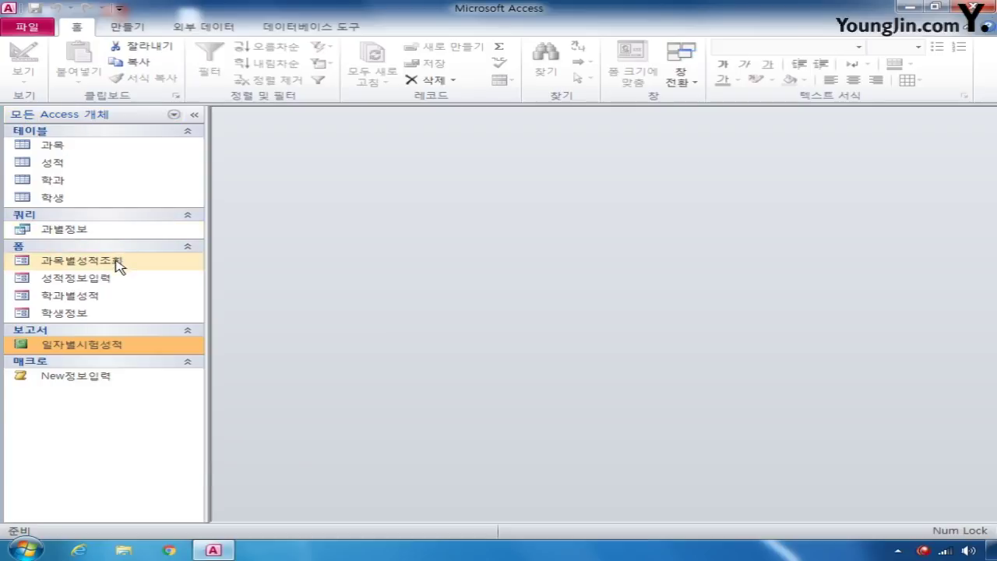
pyautogui.rightClick(120, 259)
pyautogui.click(211, 305)
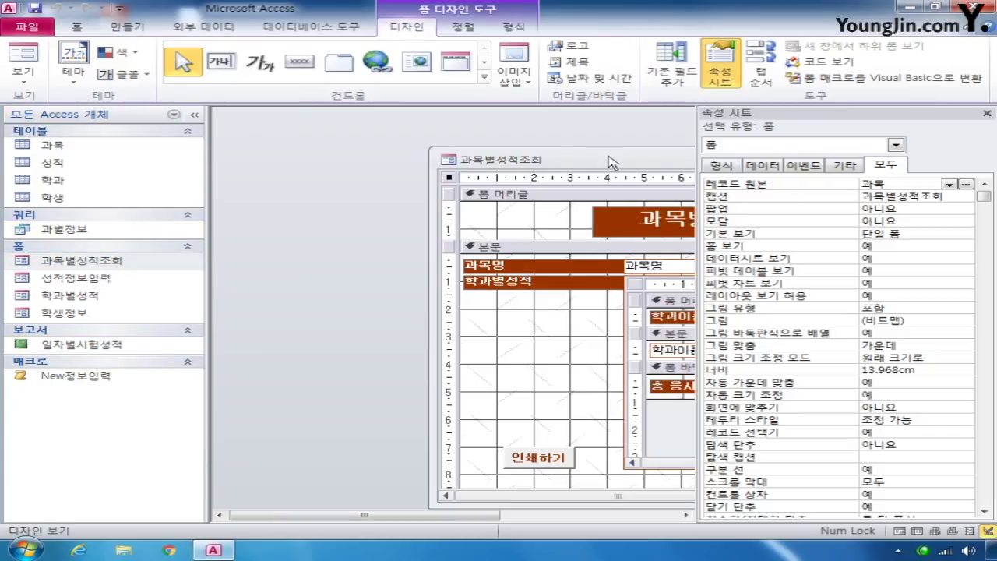
pyautogui.moveTo(610, 161); pyautogui.dragTo(408, 136)
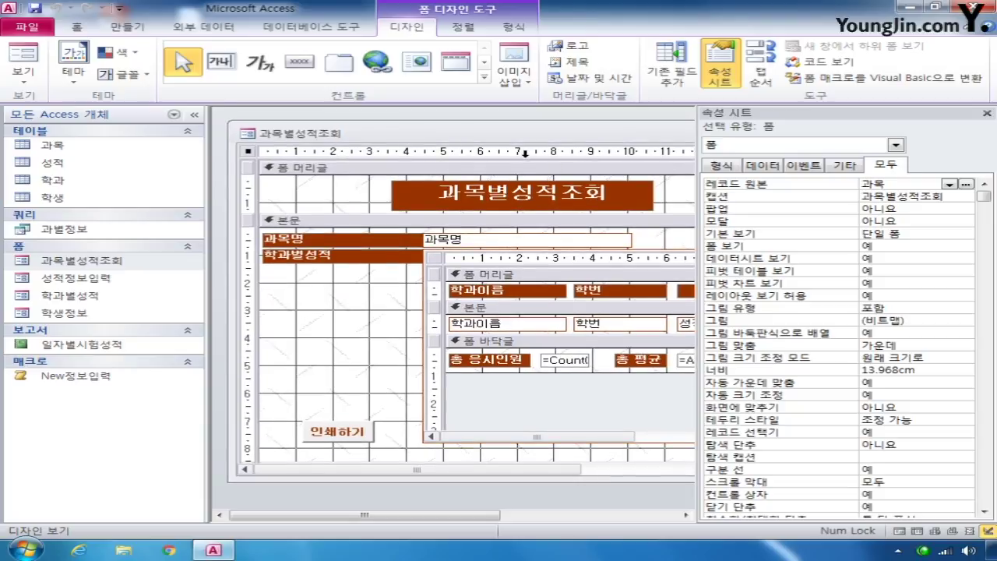
# Assign an event procedure to the On Click event of the cmd인쇄 button and open it in the code editor
pyautogui.click(896, 145)
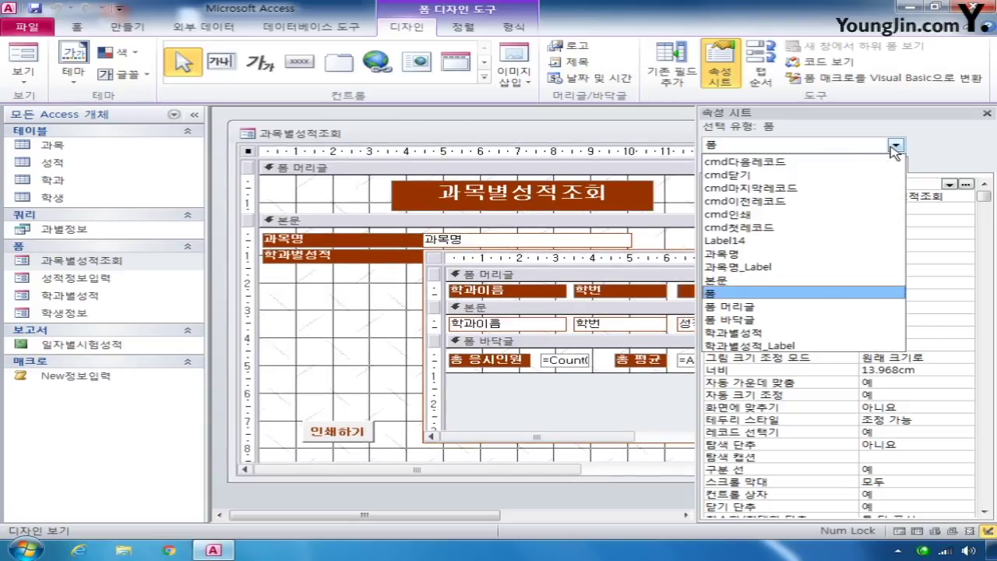
pyautogui.click(804, 214)
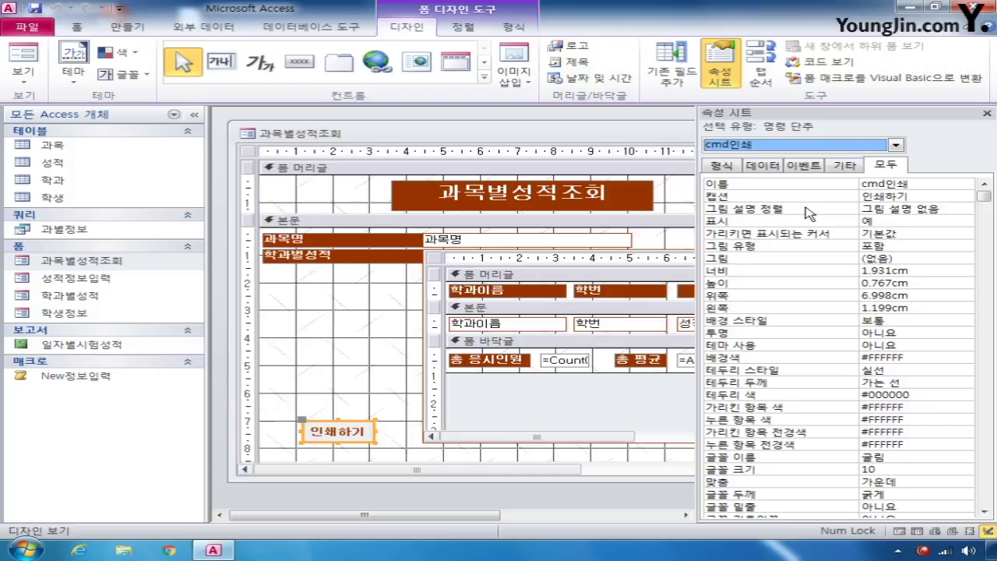
pyautogui.click(804, 166)
pyautogui.click(965, 183)
pyautogui.click(913, 205)
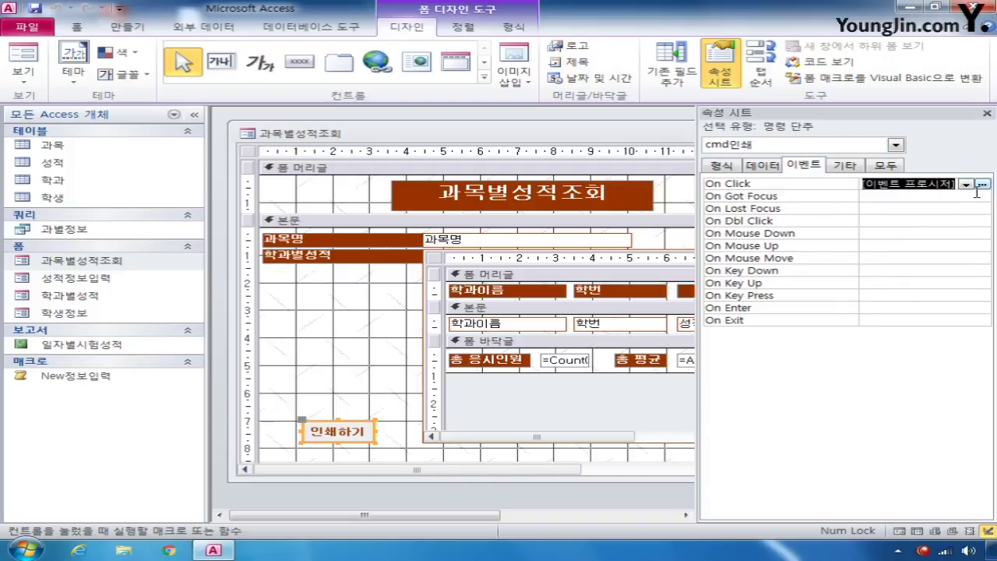
pyautogui.click(983, 184)
pyautogui.press('Return')
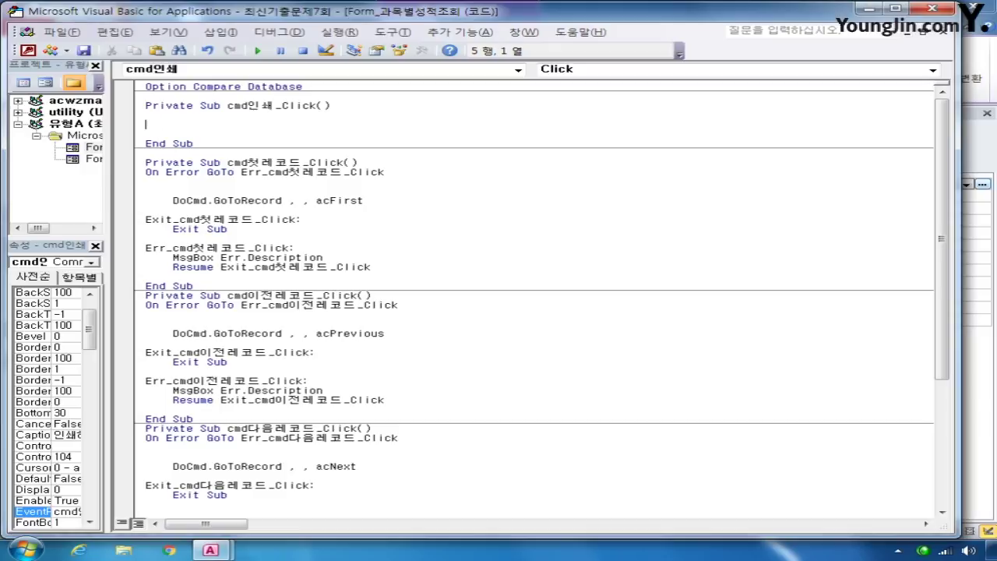
# Add the statement DoCmd.OpenReport "일자별시험성적", acViewPreview to the cmd인쇄_Click procedure
pyautogui.write('docmd.op')
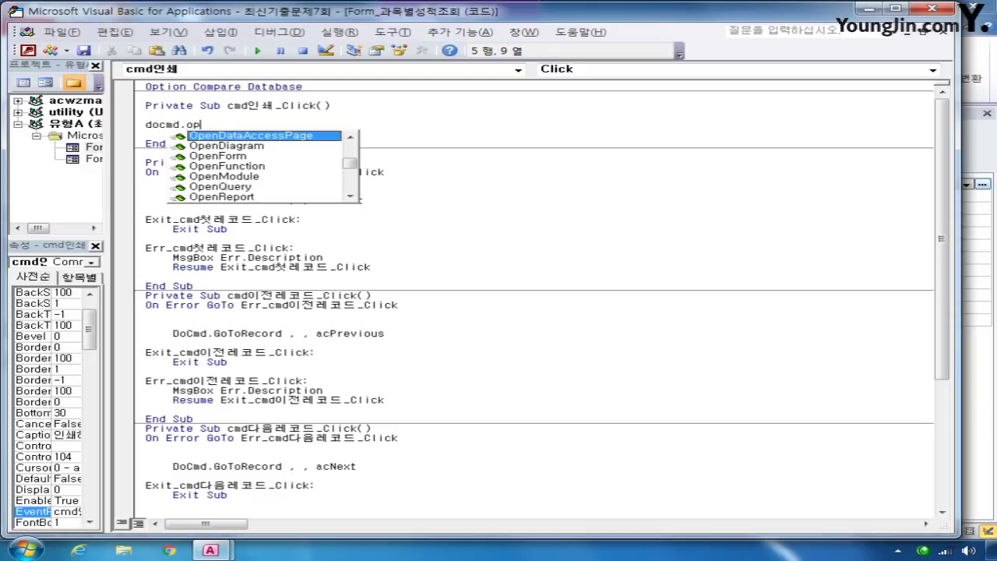
pyautogui.write('enre')
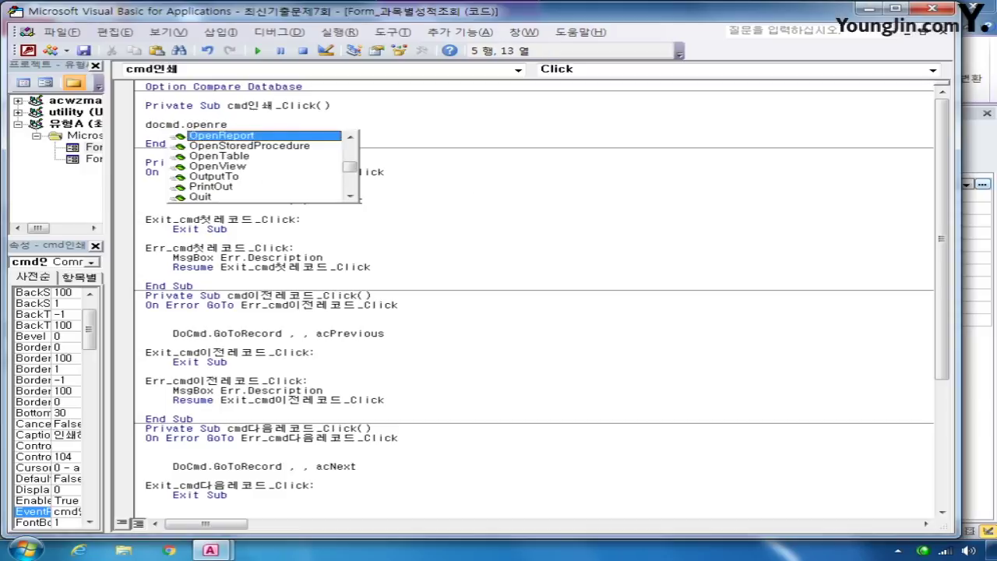
pyautogui.press('Tab')
pyautogui.write('"')
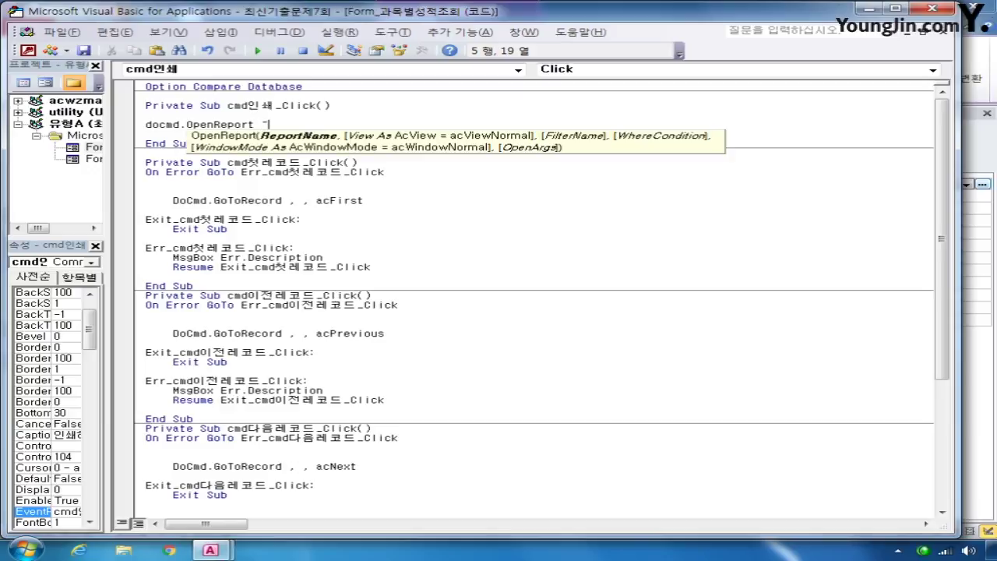
pyautogui.write('월자별시험')
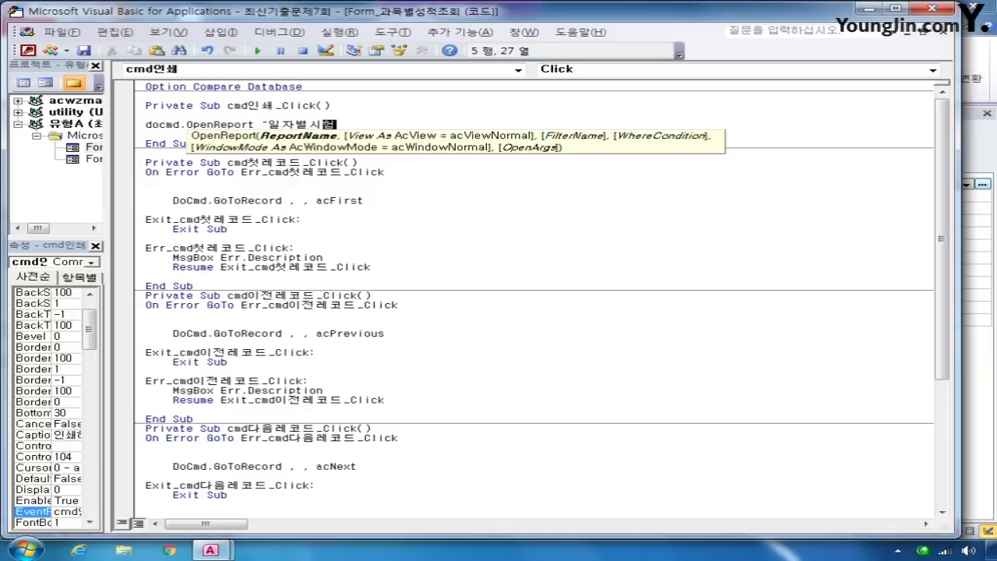
pyautogui.write('성적",')
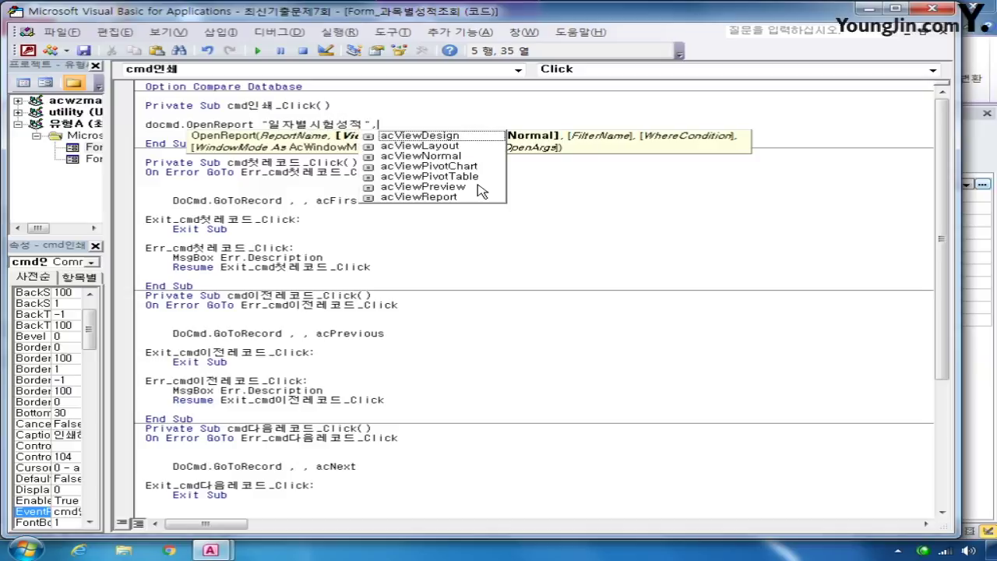
pyautogui.press('Down')
pyautogui.press('Down')
pyautogui.press('Down')
pyautogui.press('Down')
pyautogui.press('Down')
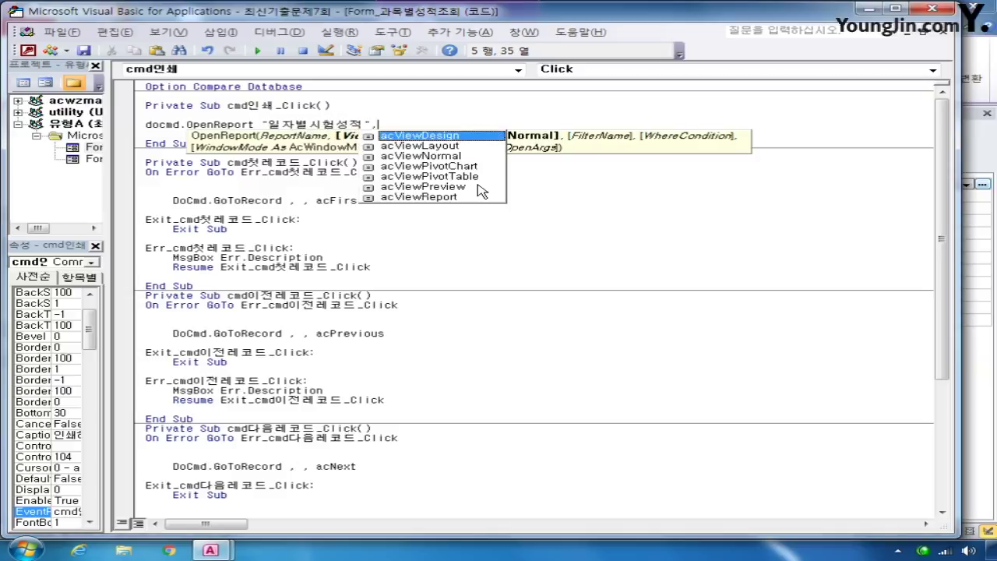
pyautogui.press('Tab')
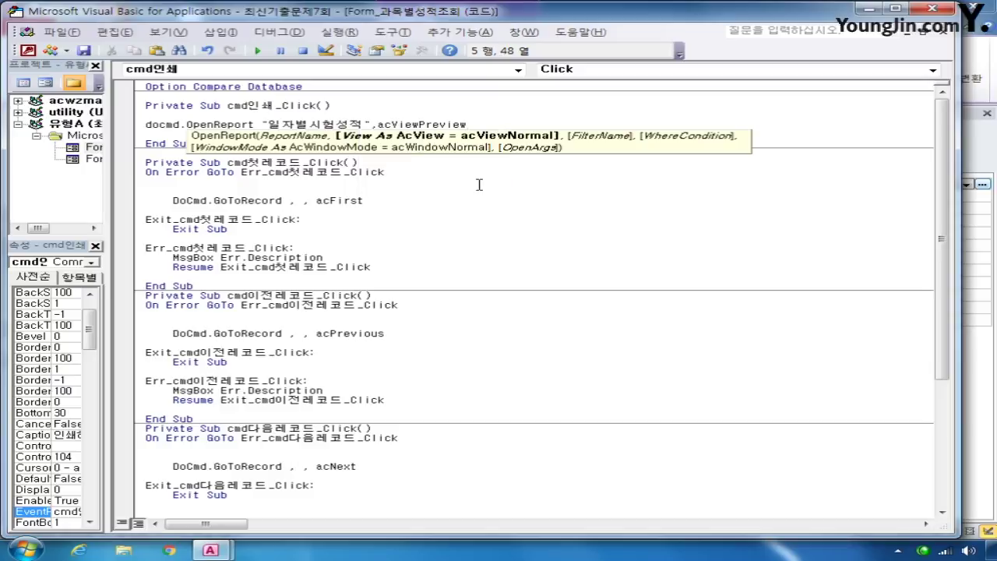
pyautogui.click(544, 106)
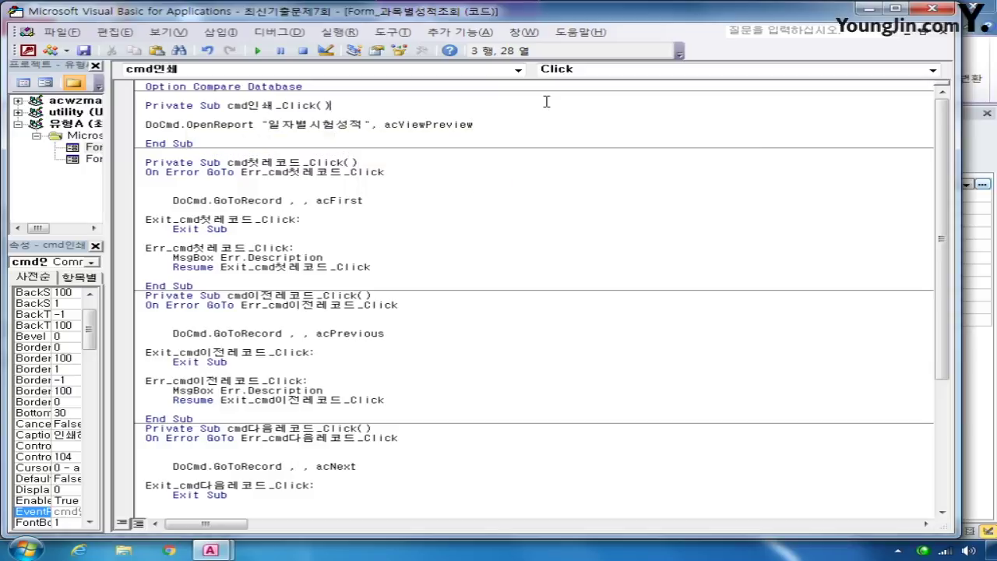
# Close the code editor and the 과목별성적조회 form, saving the form's design changes
pyautogui.click(950, 9)
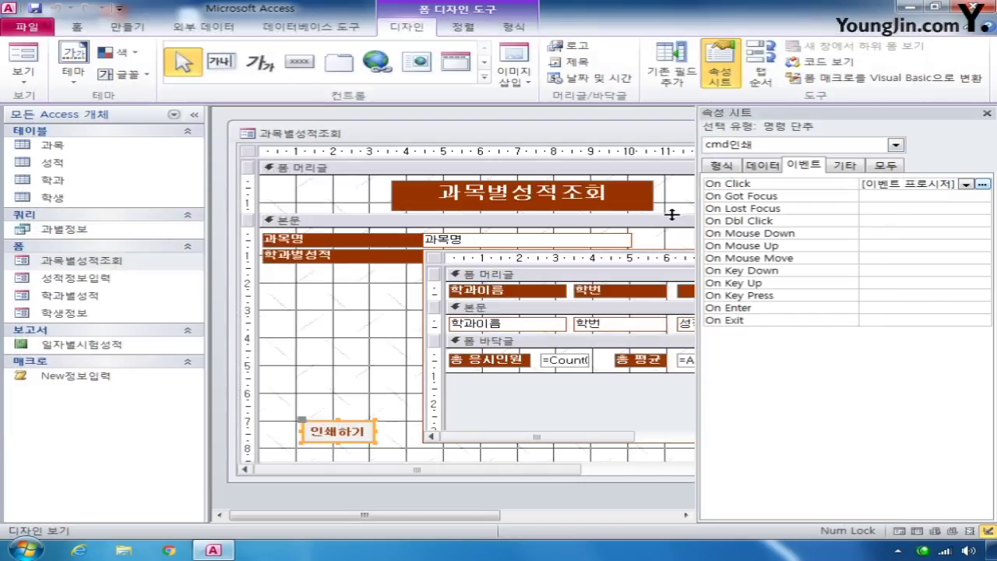
pyautogui.moveTo(643, 128); pyautogui.dragTo(362, 131)
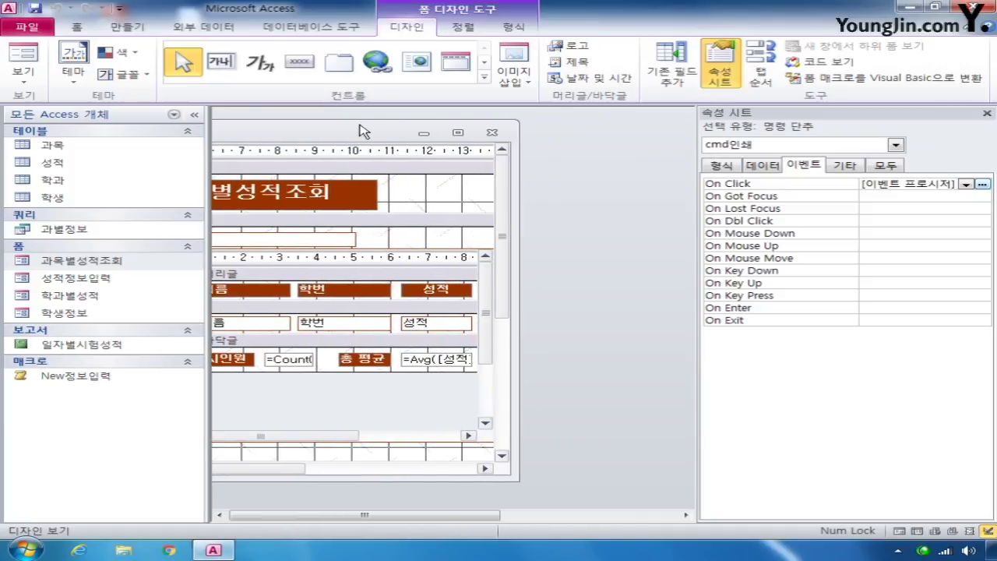
pyautogui.click(491, 132)
pyautogui.click(420, 312)
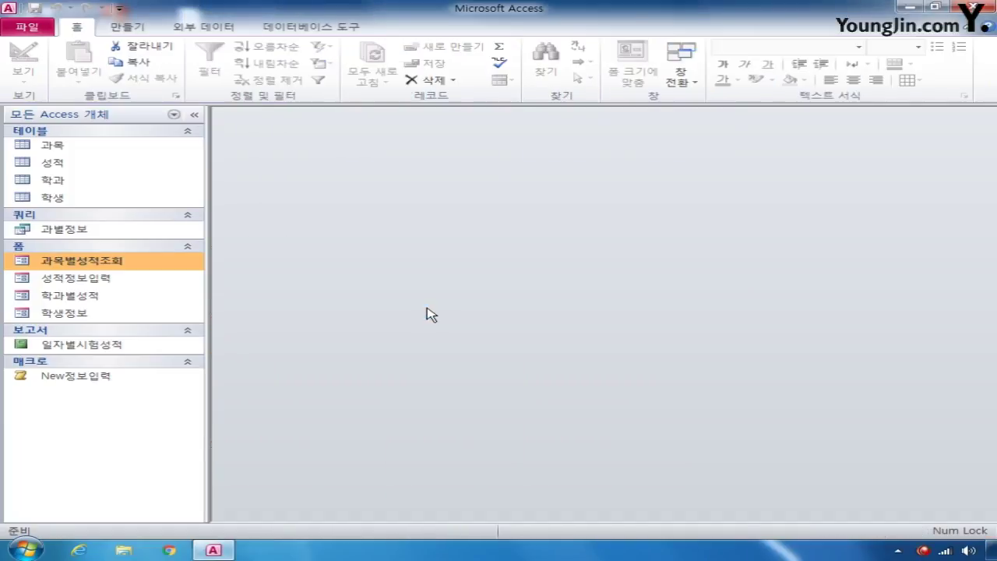
# Open the 학생정보 form in design view and locate the txt조회 text box and the 찾기 button in its form footer
pyautogui.rightClick(100, 316)
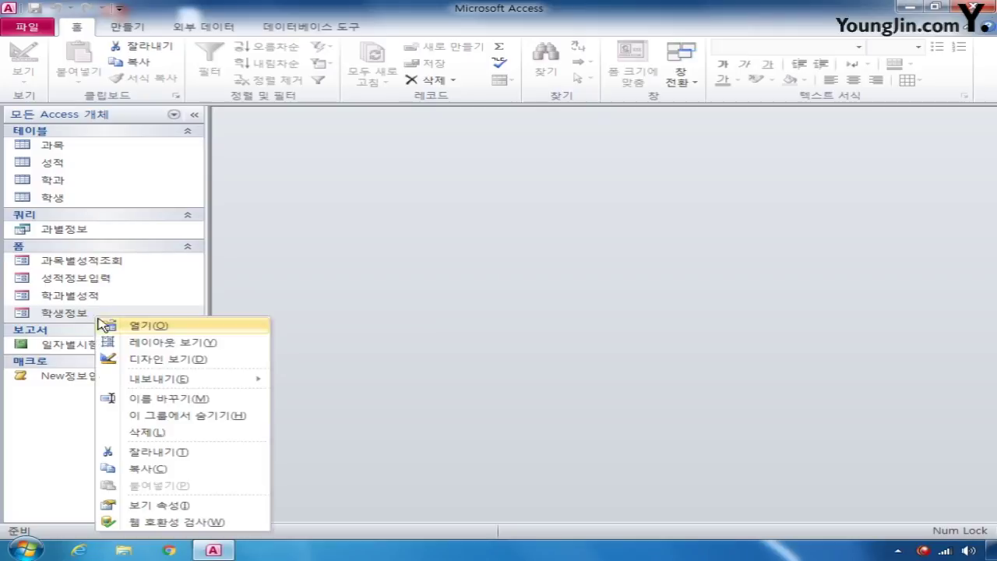
pyautogui.click(163, 359)
pyautogui.moveTo(380, 123)
pyautogui.mouseDown()
pyautogui.moveTo(404, 128)
pyautogui.moveTo(395, 131)
pyautogui.mouseUp()
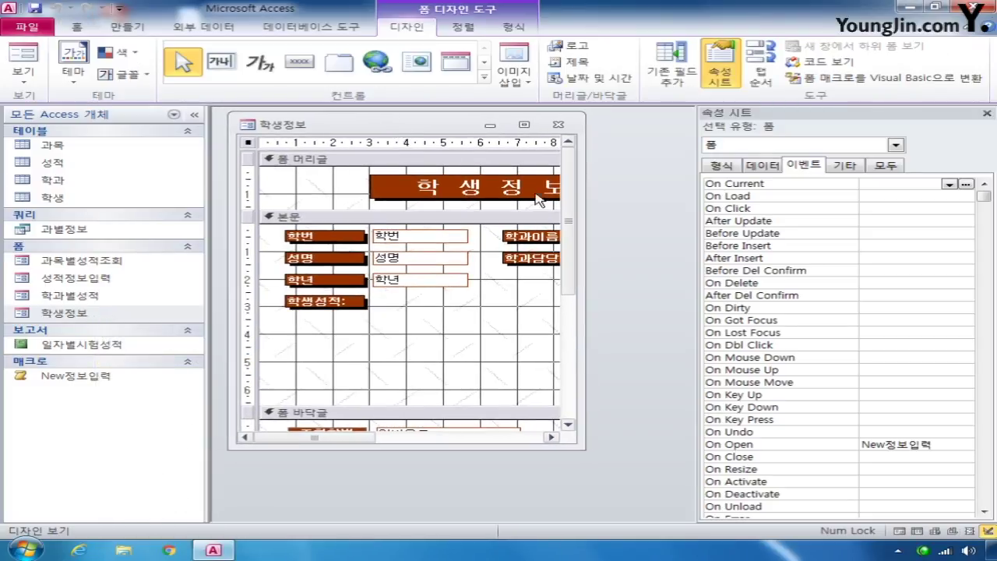
pyautogui.click(896, 145)
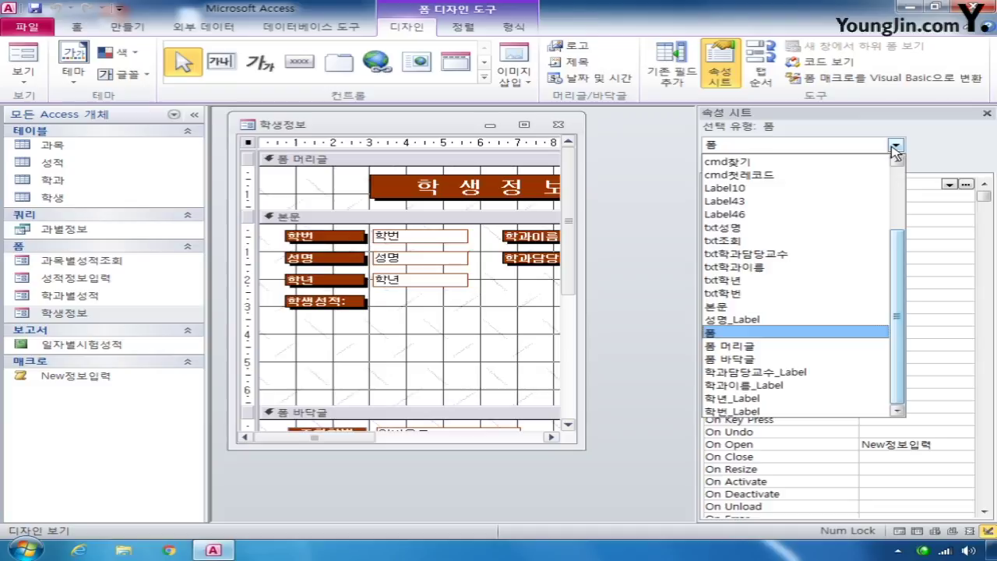
pyautogui.click(828, 240)
pyautogui.moveTo(576, 275); pyautogui.dragTo(568, 311)
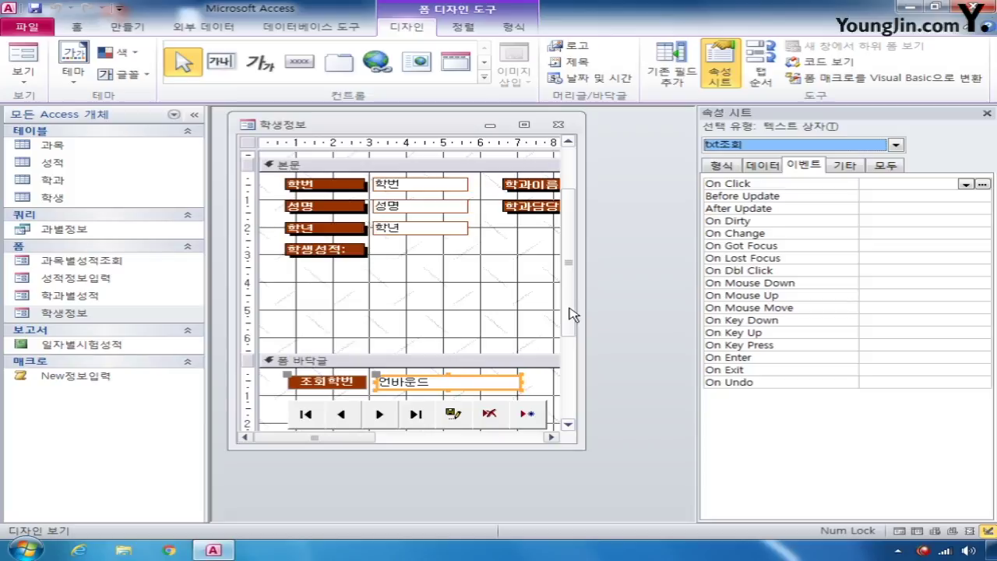
pyautogui.moveTo(350, 439); pyautogui.dragTo(476, 450)
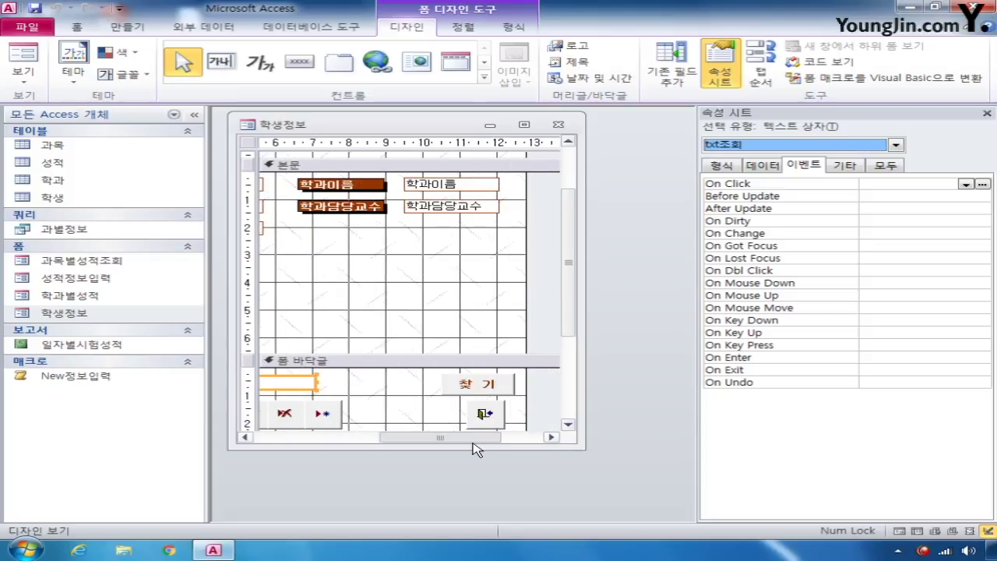
# Assign an event procedure to the On Click event of the cmd찾기 button and open it in the code editor
pyautogui.click(471, 386)
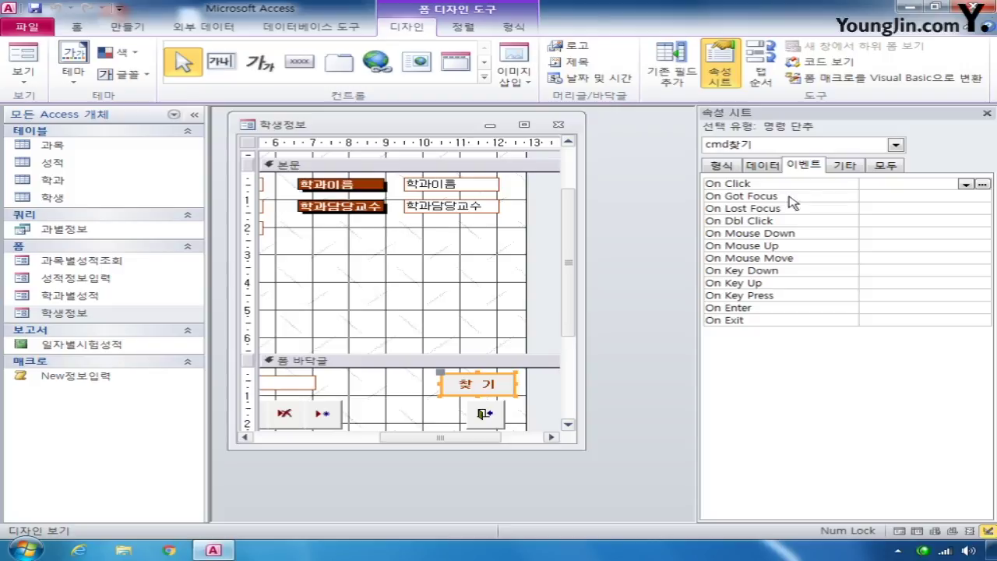
pyautogui.click(964, 184)
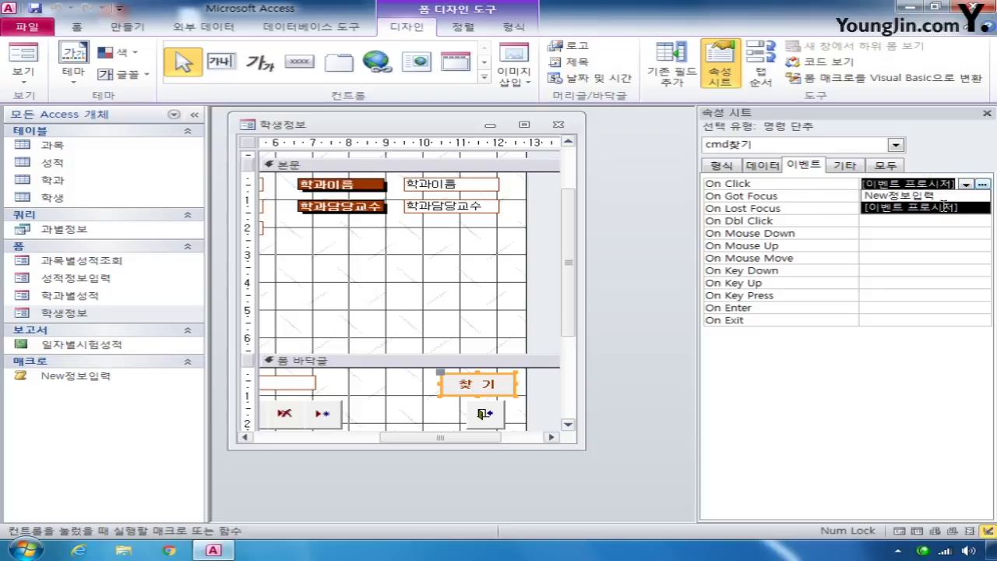
pyautogui.click(935, 206)
pyautogui.click(983, 184)
# Start the first statement of the cmd찾기_Click procedure with Me.RecordsetClone
pyautogui.press('Return')
pyautogui.press('Return')
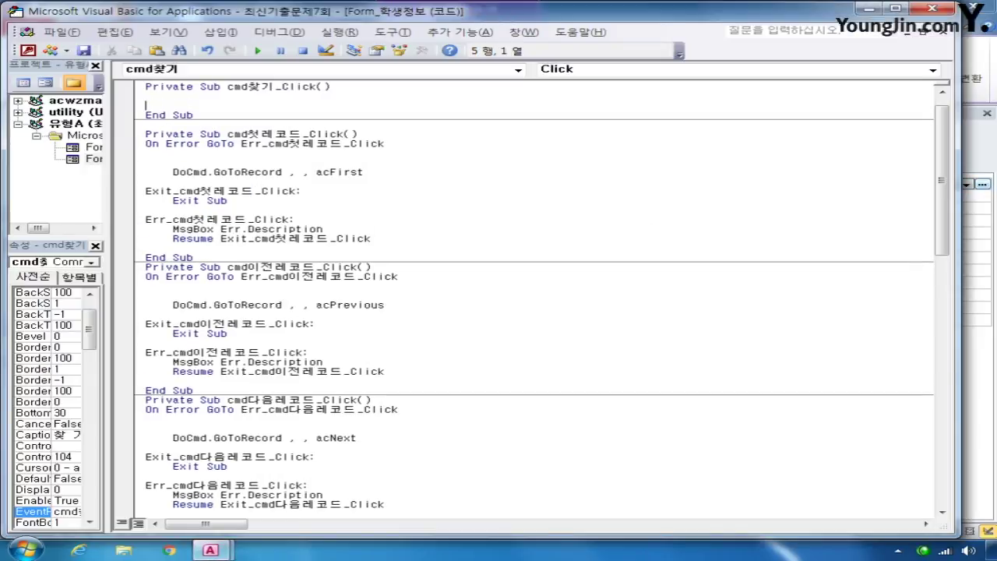
pyautogui.press('Up')
pyautogui.write('ㅡ')
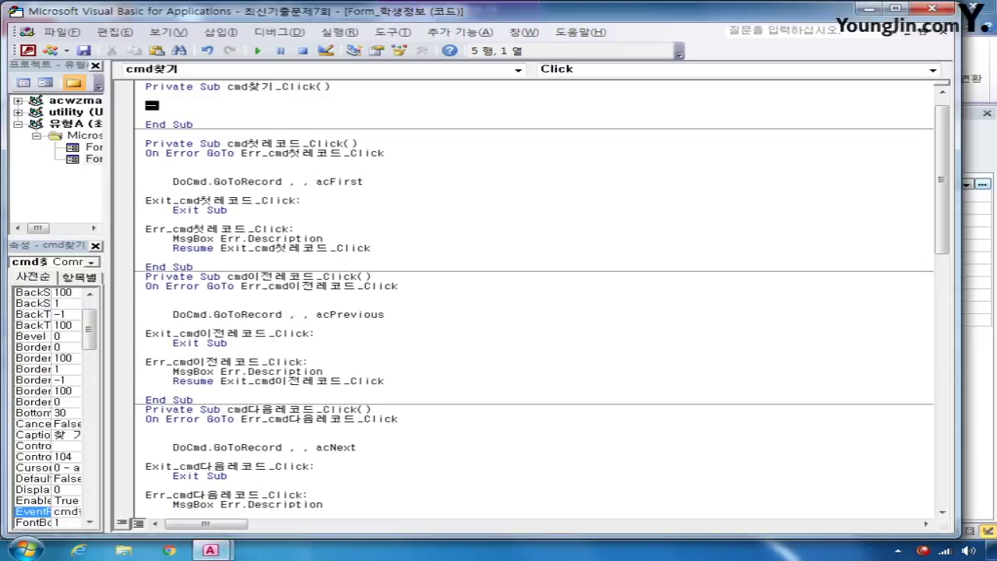
pyautogui.press('BackSpace')
pyautogui.press('Hangul')
pyautogui.write('me.')
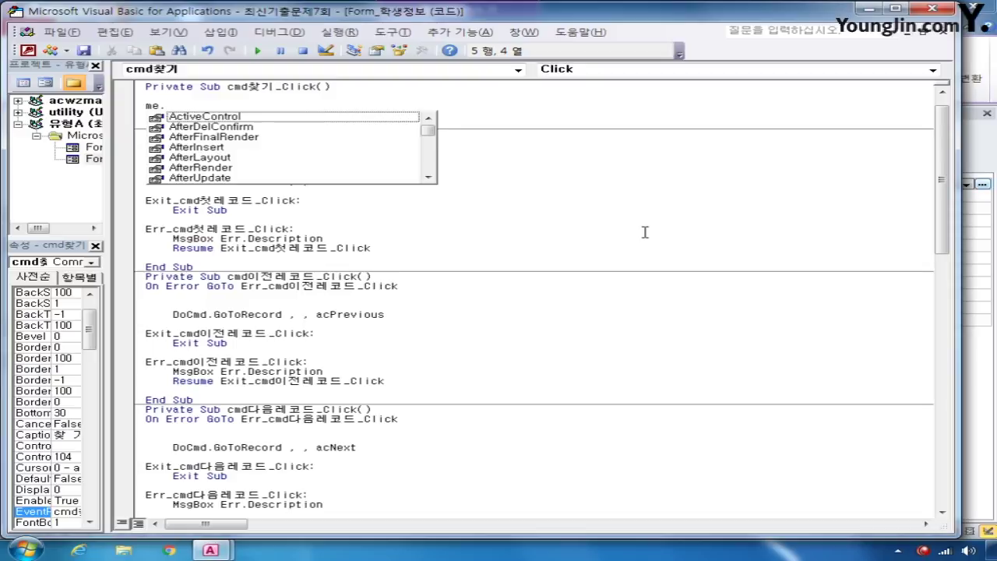
pyautogui.write('re')
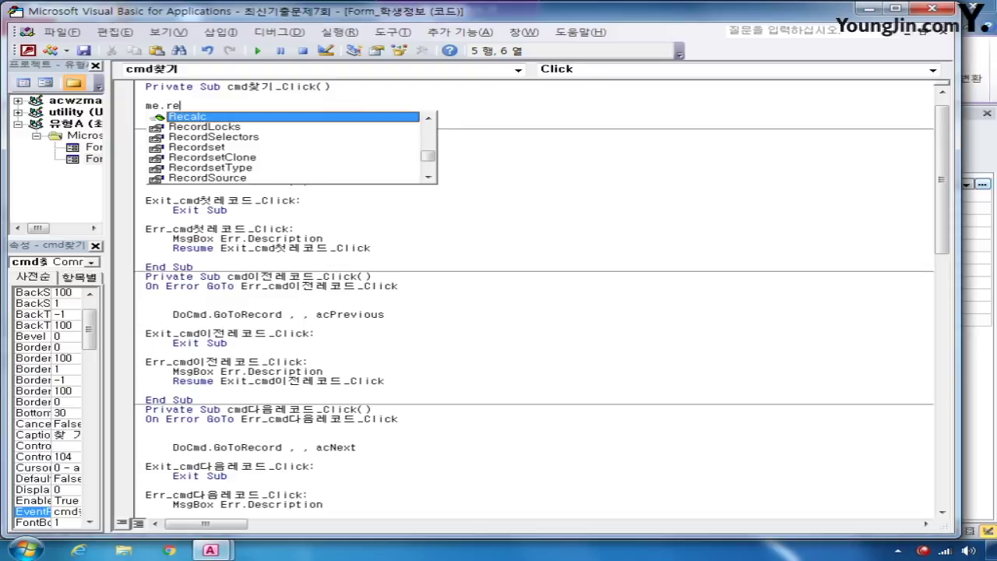
pyautogui.write('cords')
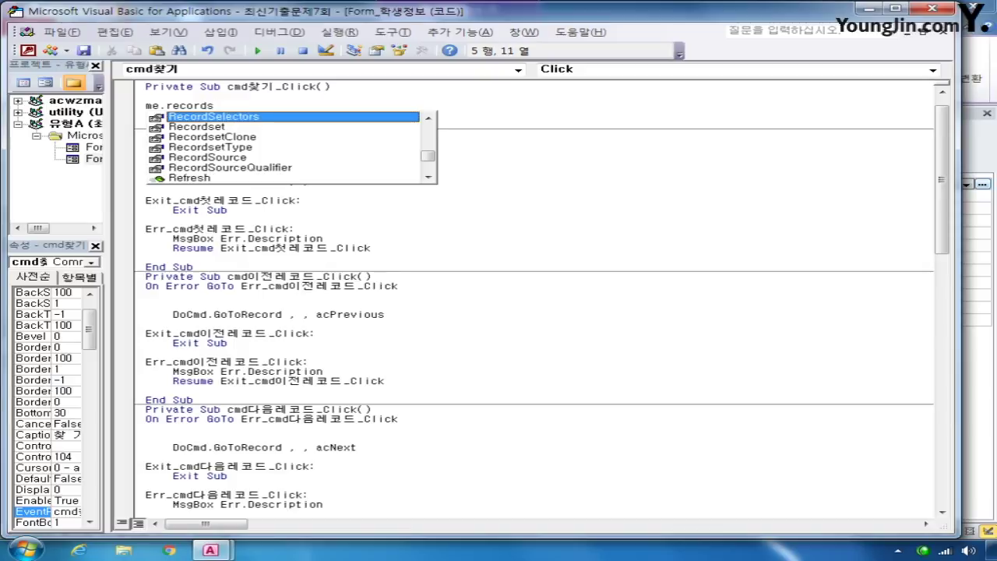
pyautogui.press('Down')
pyautogui.press('Down')
pyautogui.press('Down')
pyautogui.press('Down')
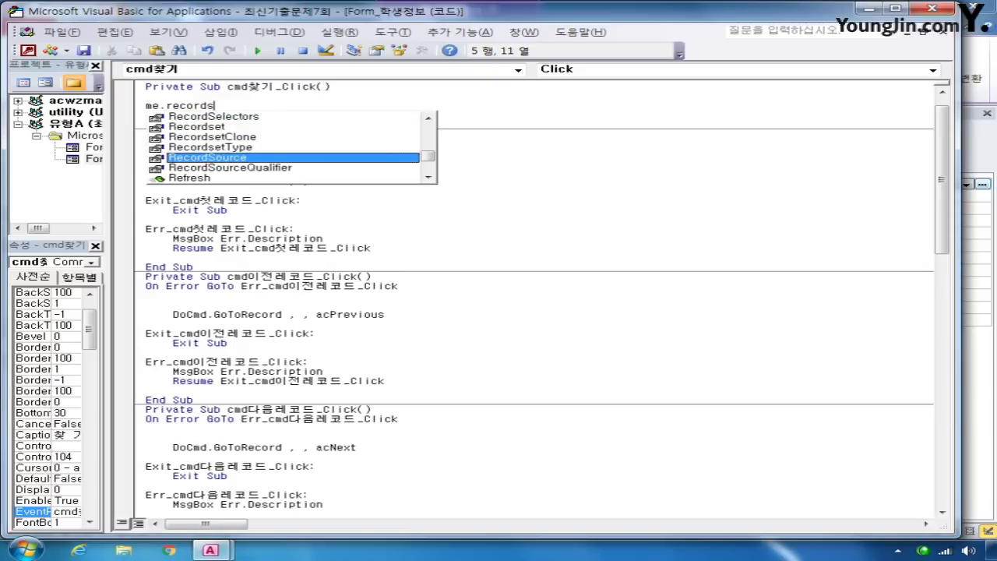
pyautogui.press('Up')
pyautogui.press('Up')
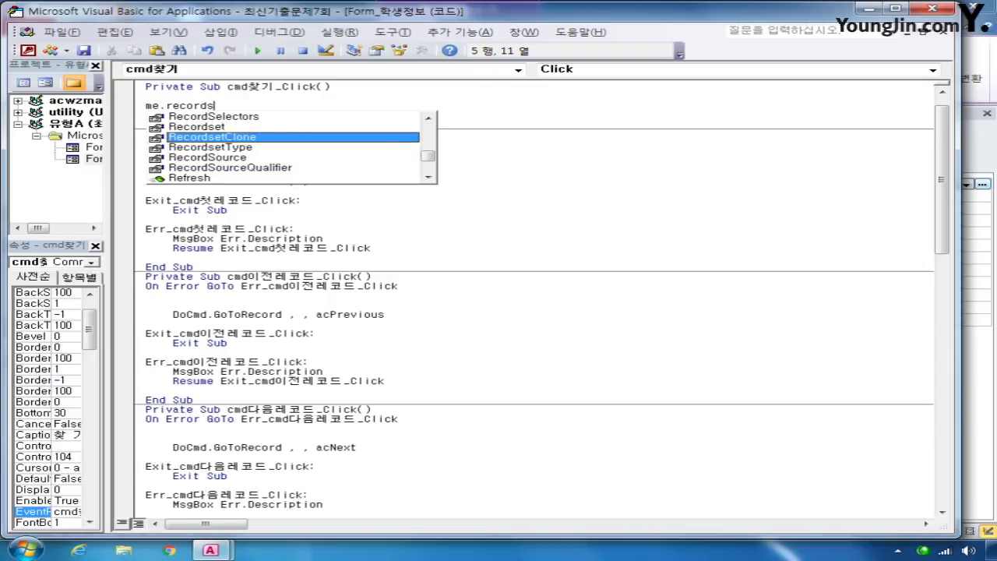
pyautogui.press('Tab')
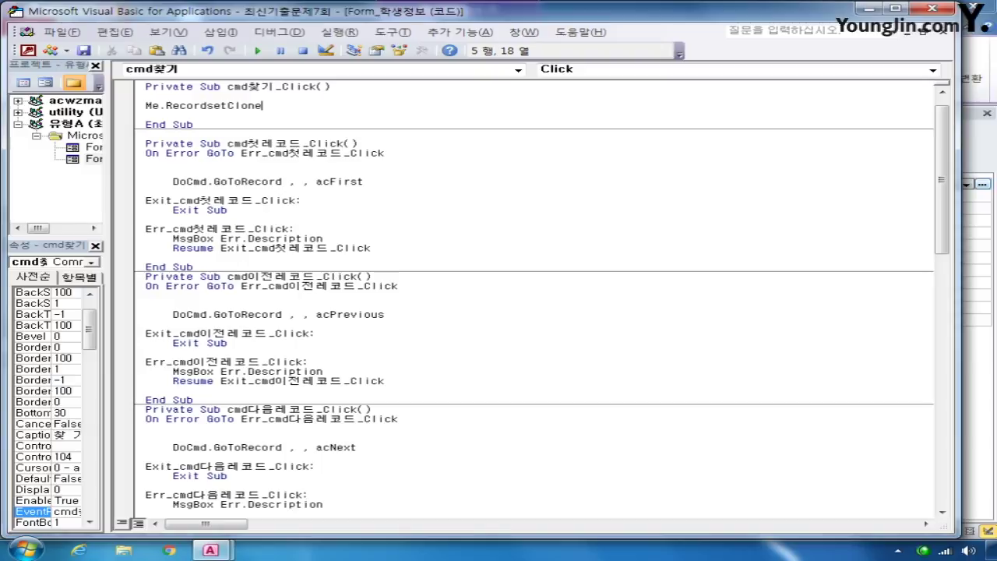
# Complete the RecordsetClone statement with .FindFirst "학번 = '" & txt조회 & "'"
pyautogui.write('.findfirst 학번')
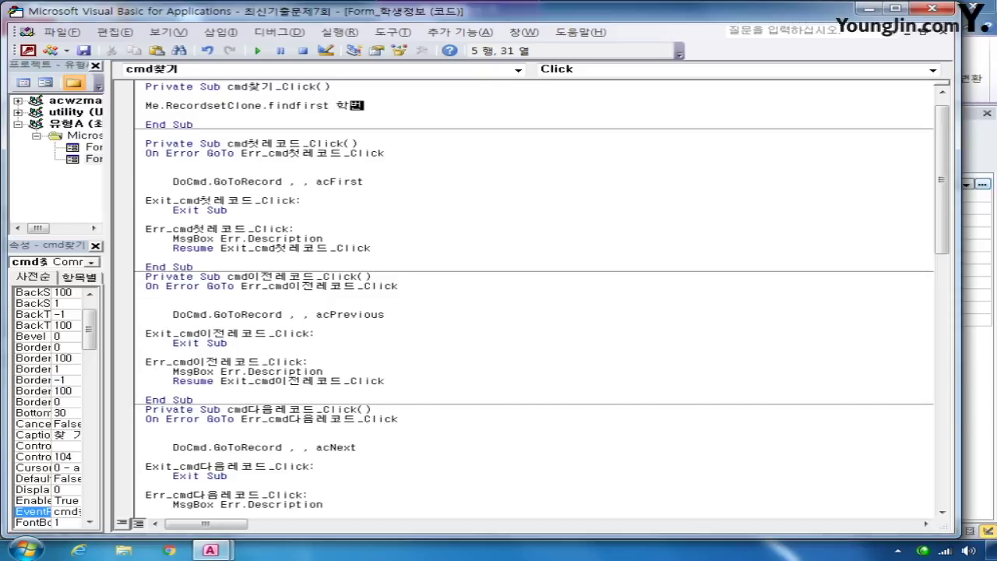
pyautogui.press('BackSpace')
pyautogui.press('BackSpace')
pyautogui.write('"학번 = \'" & txt조회 ')
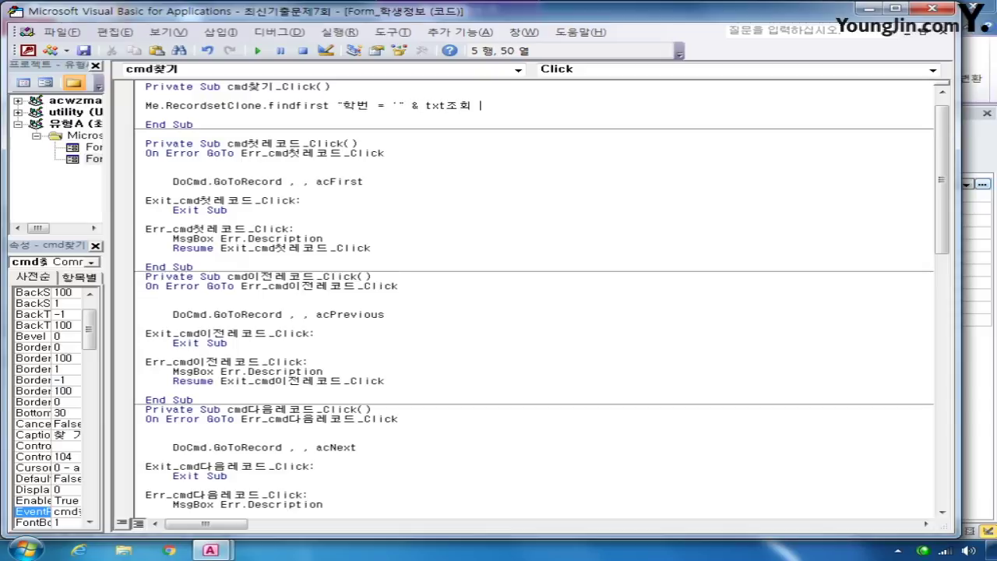
pyautogui.write('& ""\'"')
pyautogui.press('BackSpace')
pyautogui.press('BackSpace')
pyautogui.press('BackSpace')
pyautogui.write('\'"')
pyautogui.press('Return')
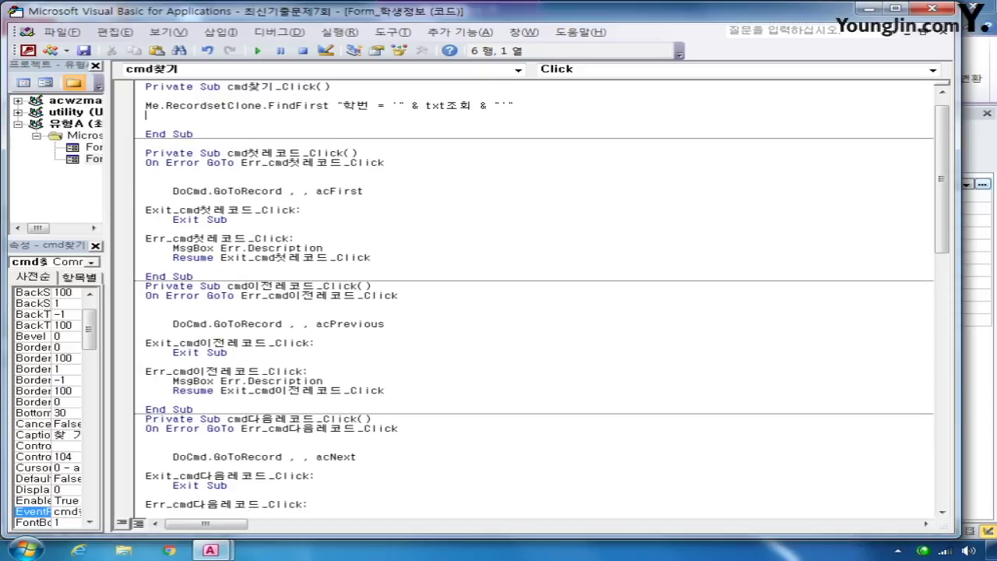
# Add the statement Me.Bookmark = Me.RecordsetClone.Bookmark below the FindFirst line
pyautogui.press('Hangul')
pyautogui.press('Hangul')
pyautogui.write('me.bo')
pyautogui.press('Tab')
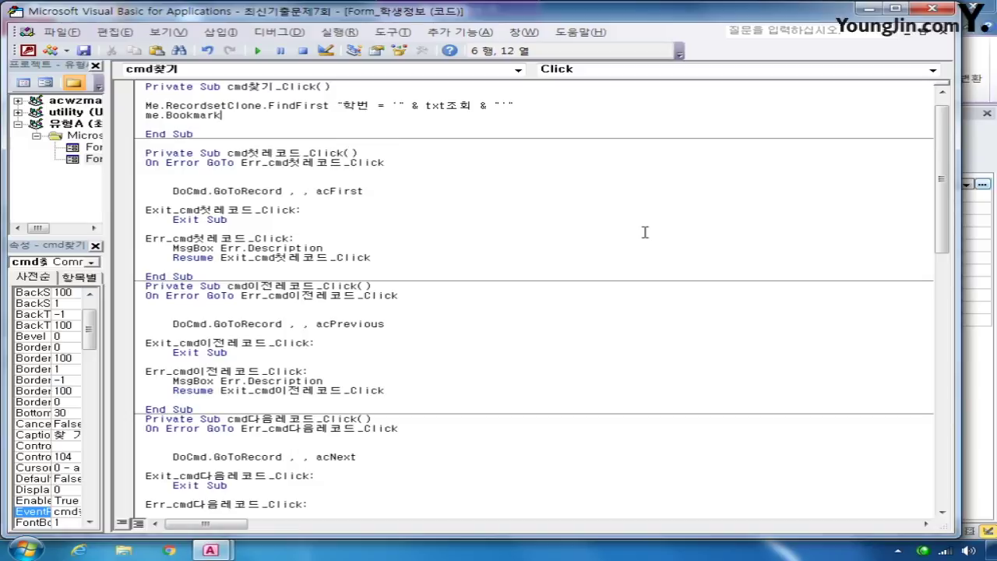
pyautogui.write('= me.recor')
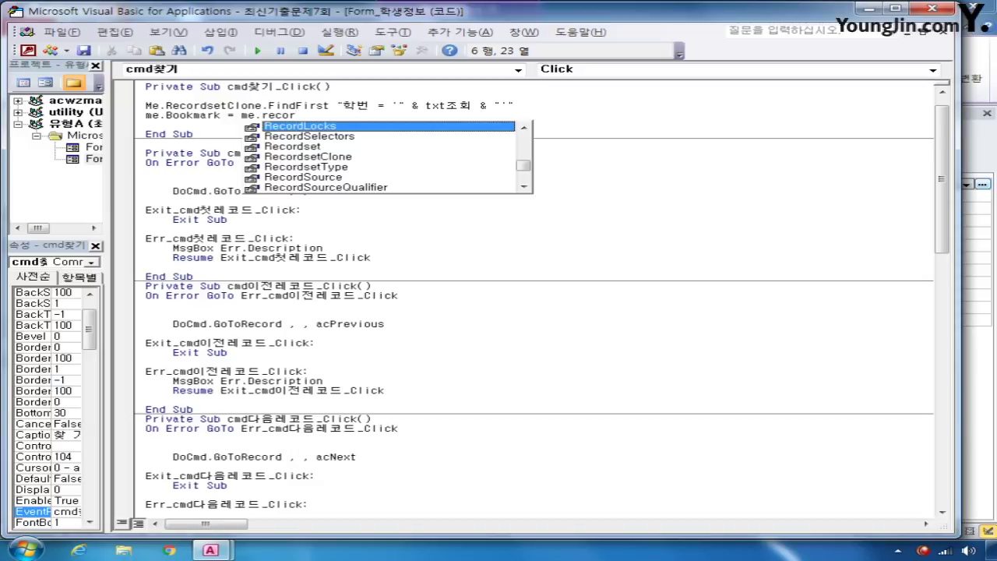
pyautogui.write('dset')
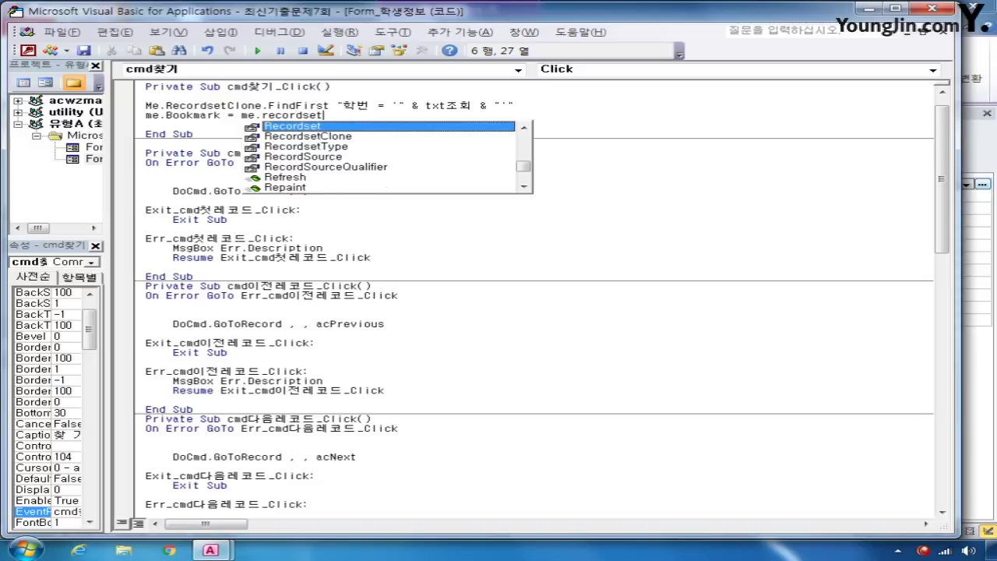
pyautogui.press('Down')
pyautogui.press('Tab')
pyautogui.write('.bo')
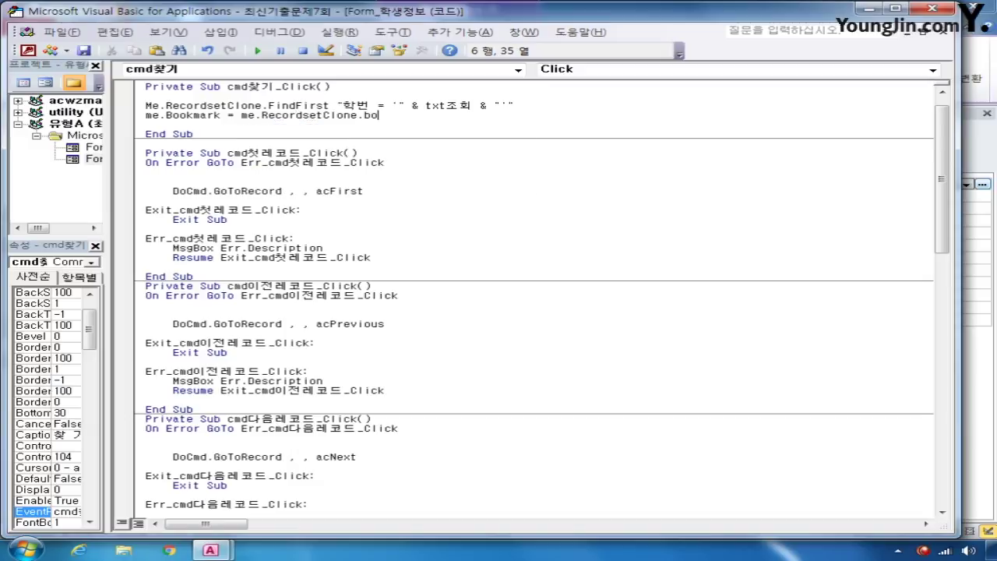
pyautogui.write('okmarkl')
pyautogui.press('BackSpace')
pyautogui.press('Down')
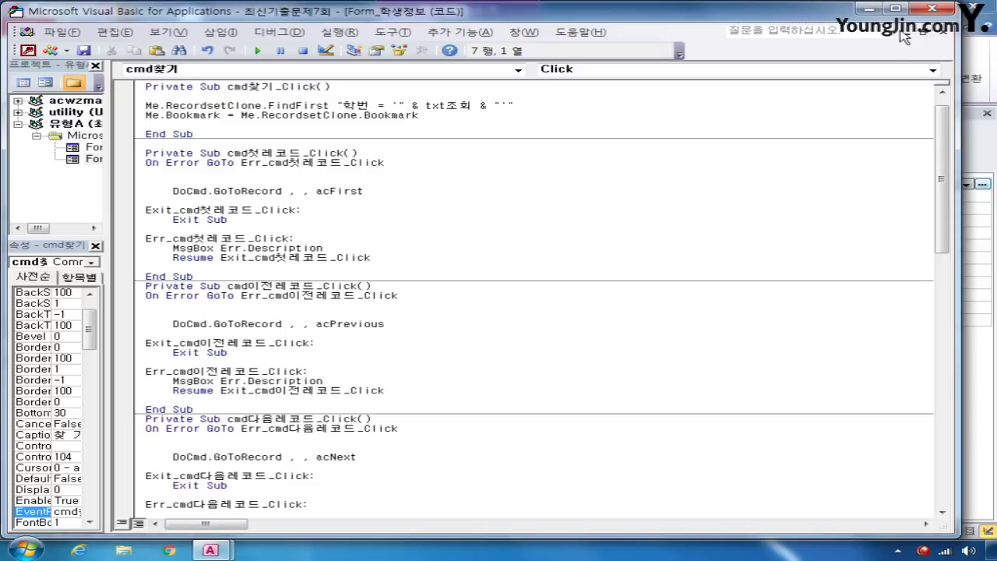
# Close the code editor and the 학생정보 form, saving the form's design changes
pyautogui.click(932, 8)
pyautogui.click(558, 125)
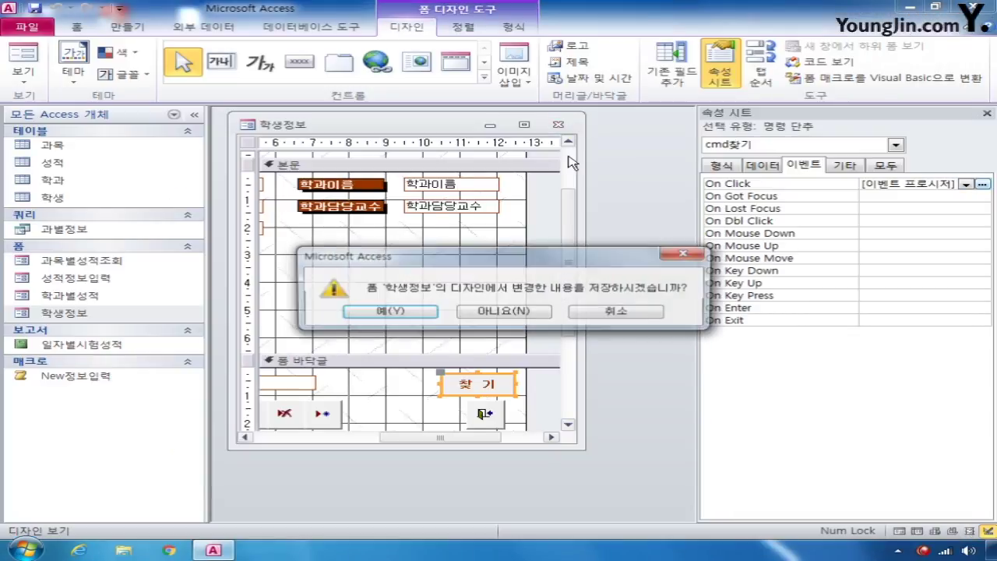
pyautogui.click(417, 314)
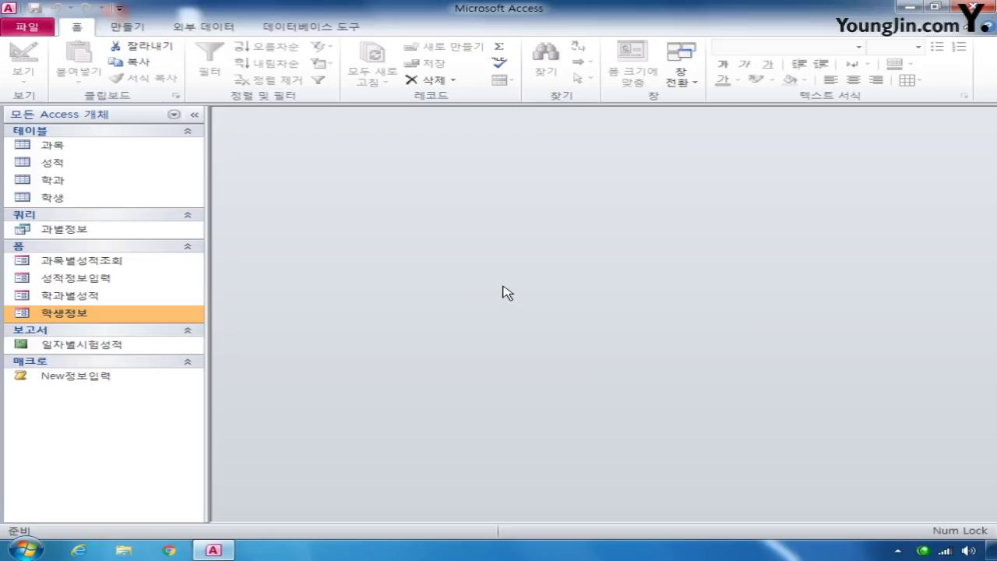
# Create a new query in design view based on the 과목 table and close the property sheet
pyautogui.click(134, 27)
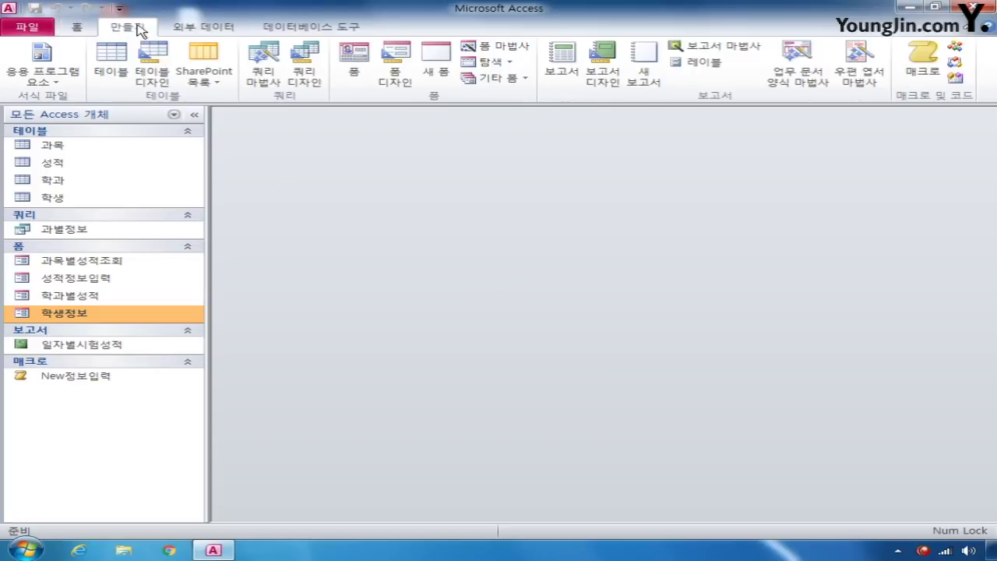
pyautogui.click(304, 75)
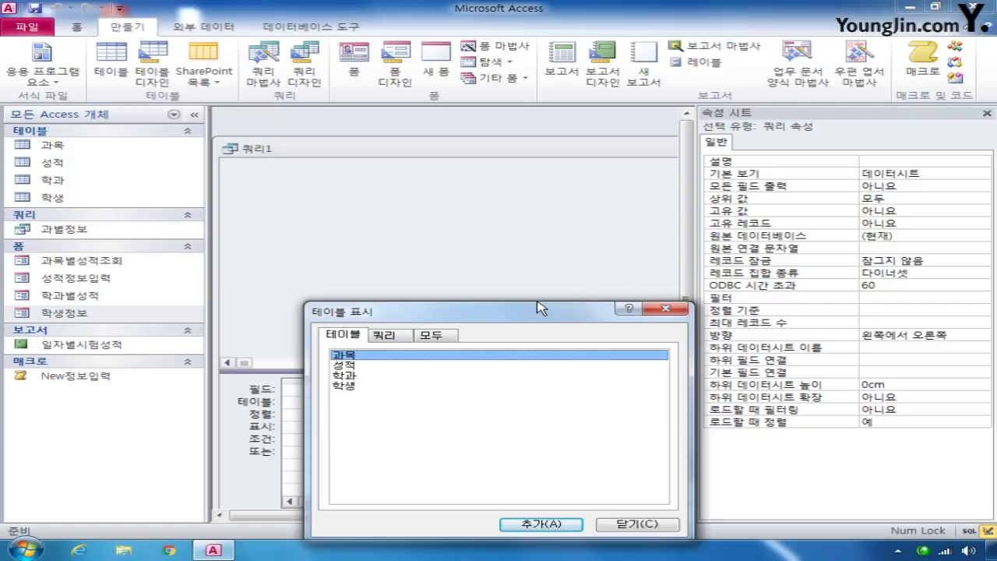
pyautogui.moveTo(542, 309); pyautogui.dragTo(528, 274)
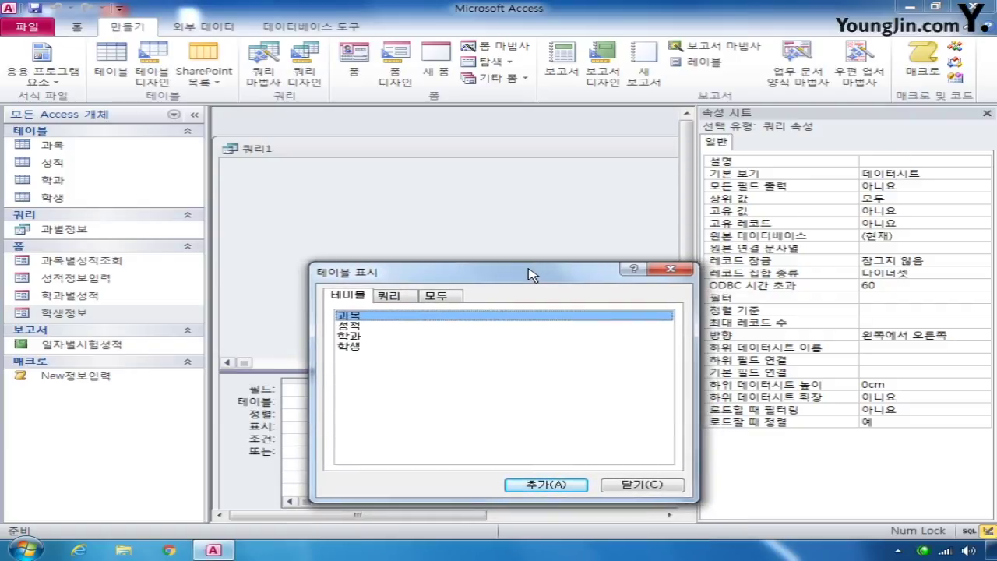
pyautogui.doubleClick(377, 316)
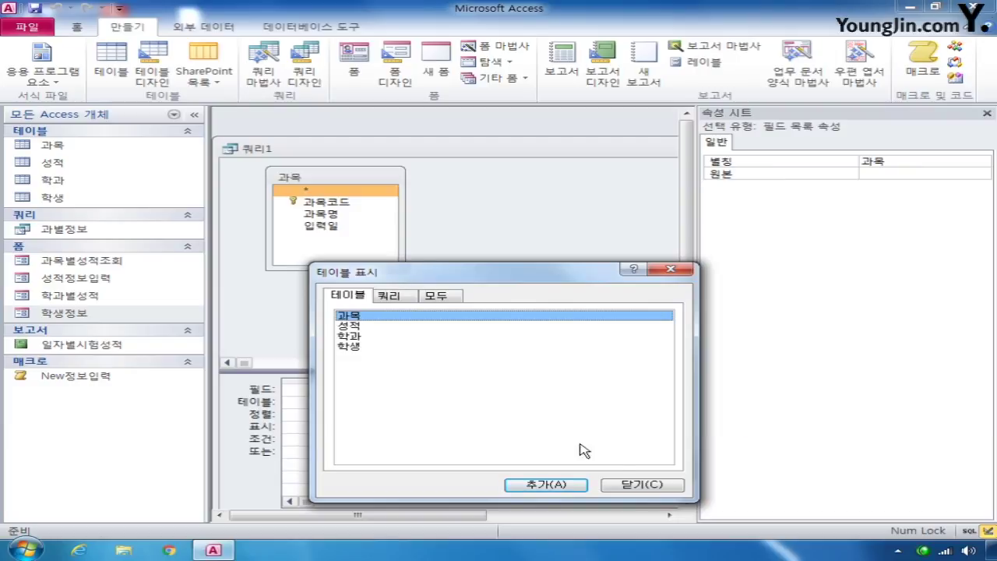
pyautogui.click(635, 486)
pyautogui.click(987, 113)
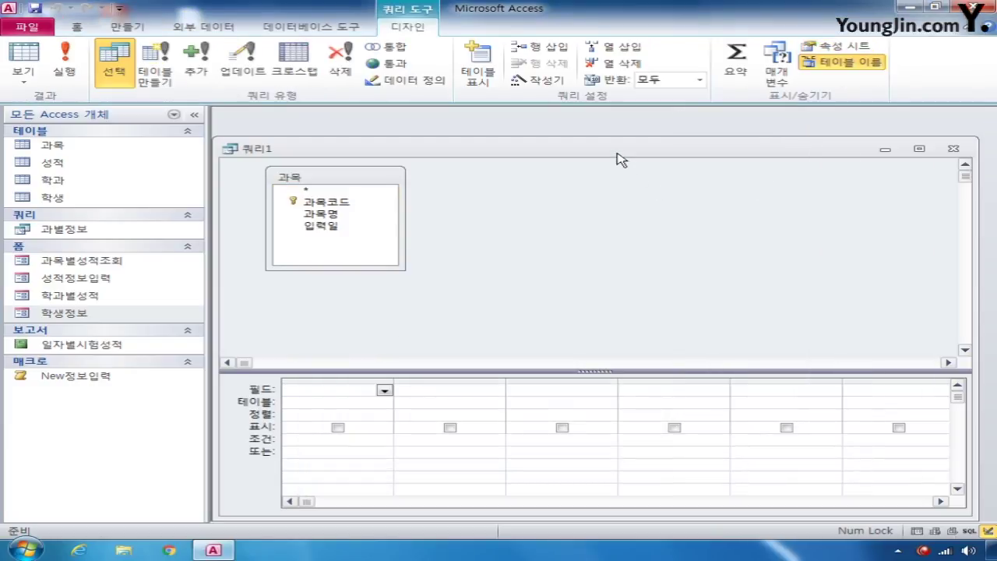
# Change the new query into an update query and add the 과목명 field to the design grid
pyautogui.moveTo(617, 152); pyautogui.dragTo(625, 132)
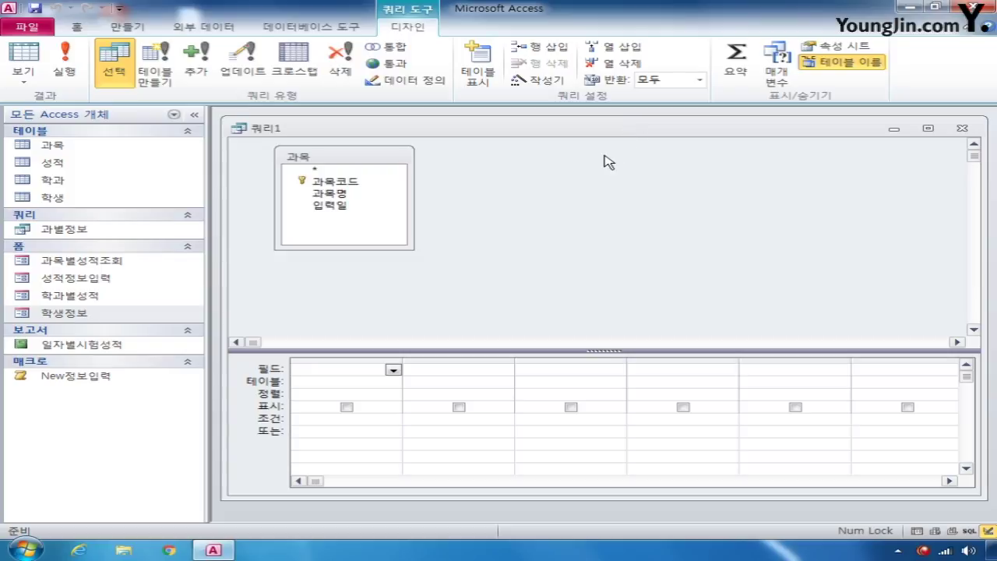
pyautogui.rightClick(567, 169)
pyautogui.moveTo(644, 287)
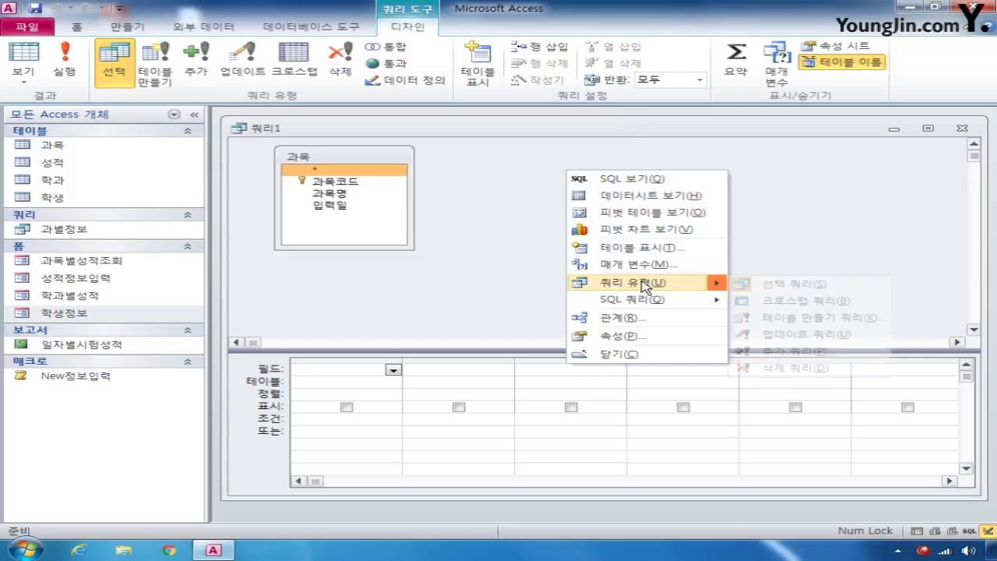
pyautogui.click(804, 341)
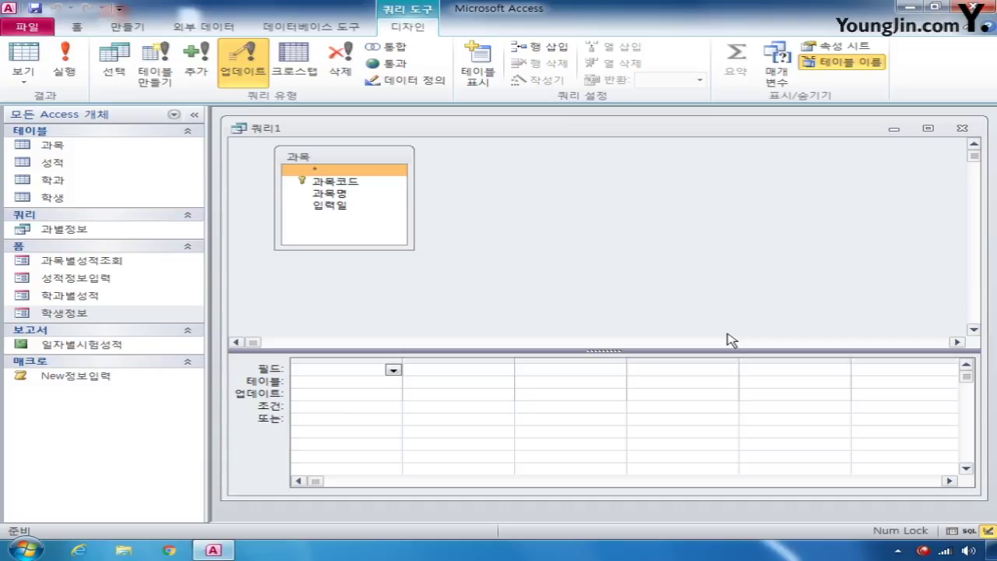
pyautogui.doubleClick(331, 193)
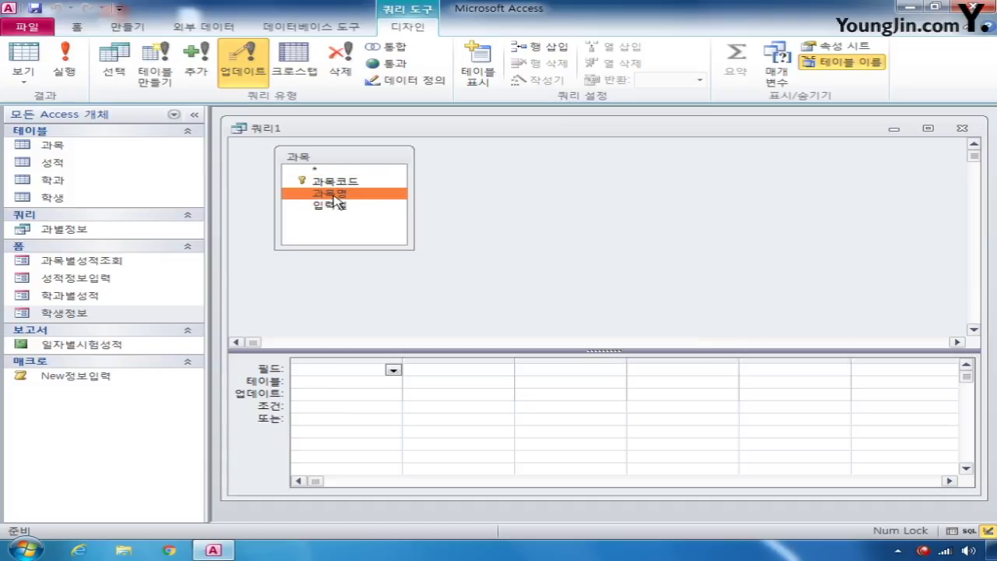
# Set the update expression of the 과목명 field to [과목명] & "(휴강)"
pyautogui.click(302, 396)
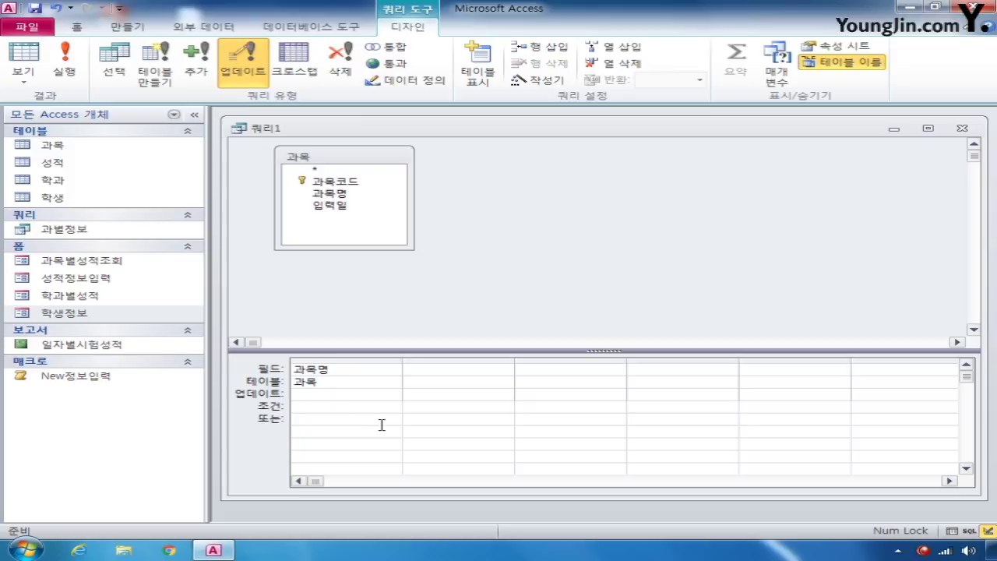
pyautogui.write('[과목')
pyautogui.press('BackSpace')
pyautogui.press('BackSpace')
pyautogui.write('믐')
pyautogui.write('목명]')
pyautogui.write(' &')
pyautogui.write(' "')
pyautogui.write('(')
pyautogui.write('gbrk')
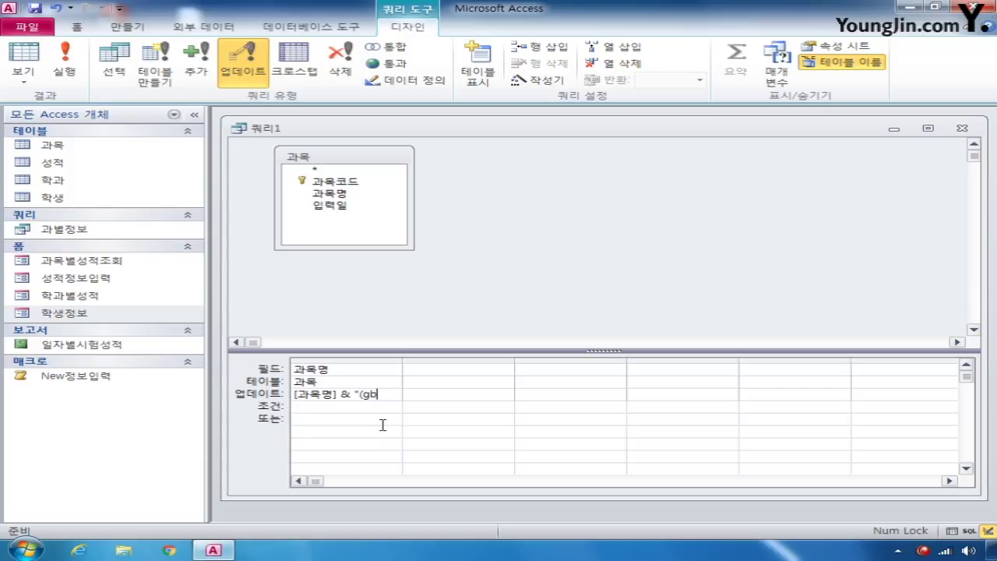
pyautogui.press('BackSpace')
pyautogui.press('BackSpace')
pyautogui.press('BackSpace')
pyautogui.press('BackSpace')
pyautogui.write('휴강)"')
# Add a second column with the expression Right([과목코드],1) and give it the criterion "3"
pyautogui.doubleClick(355, 183)
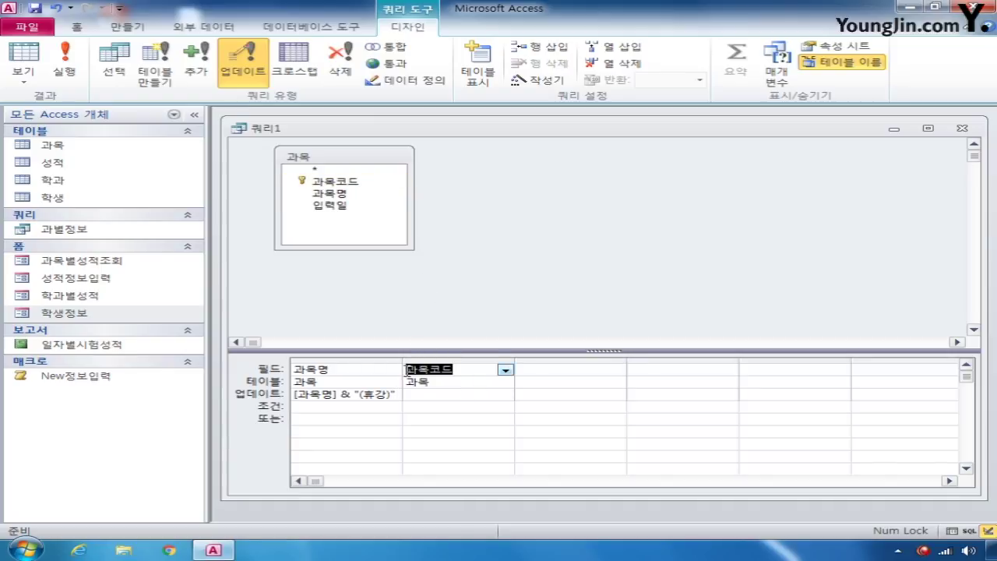
pyautogui.moveTo(514, 360); pyautogui.dragTo(687, 361)
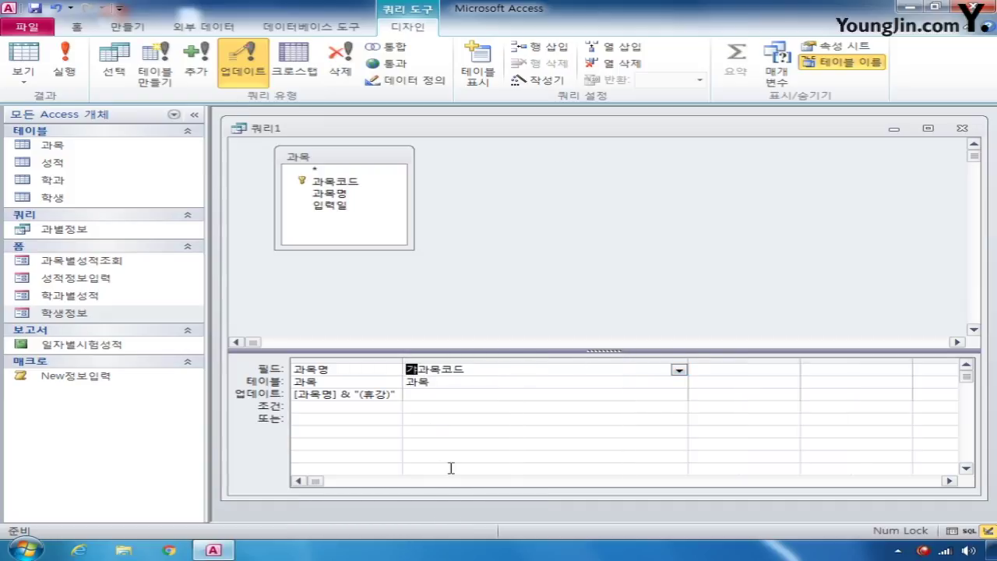
pyautogui.write('right([')
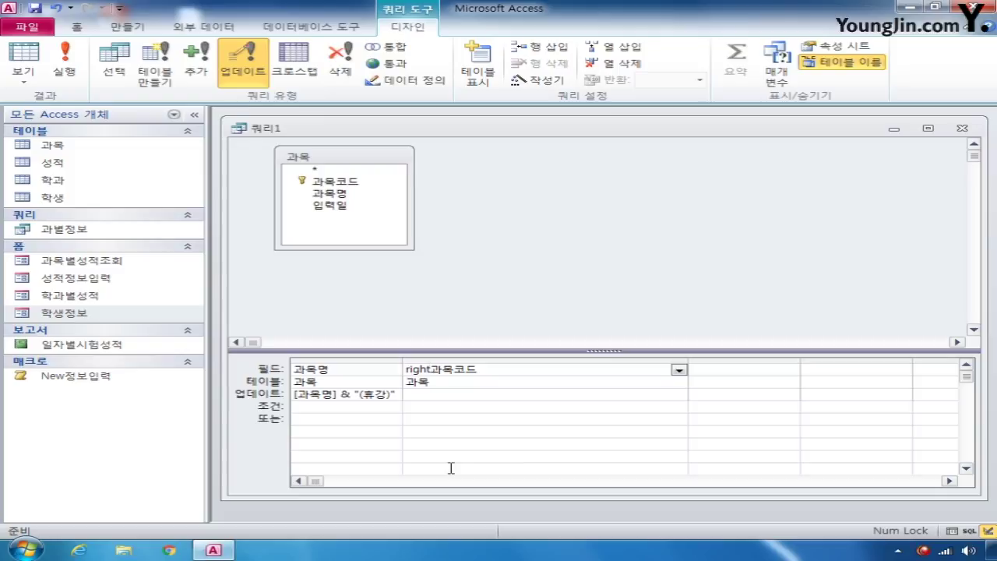
pyautogui.press('End')
pyautogui.write('],1)')
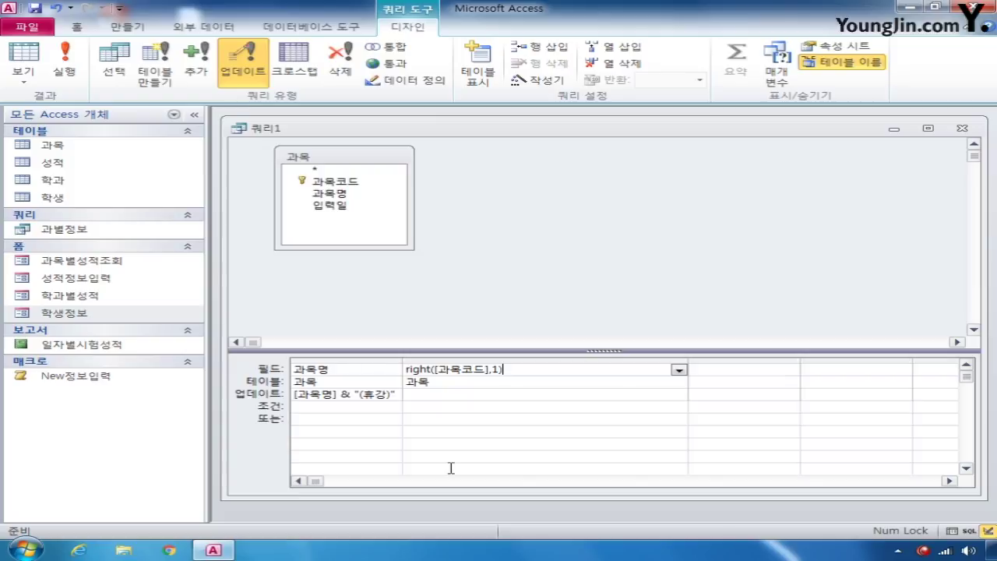
pyautogui.click(440, 406)
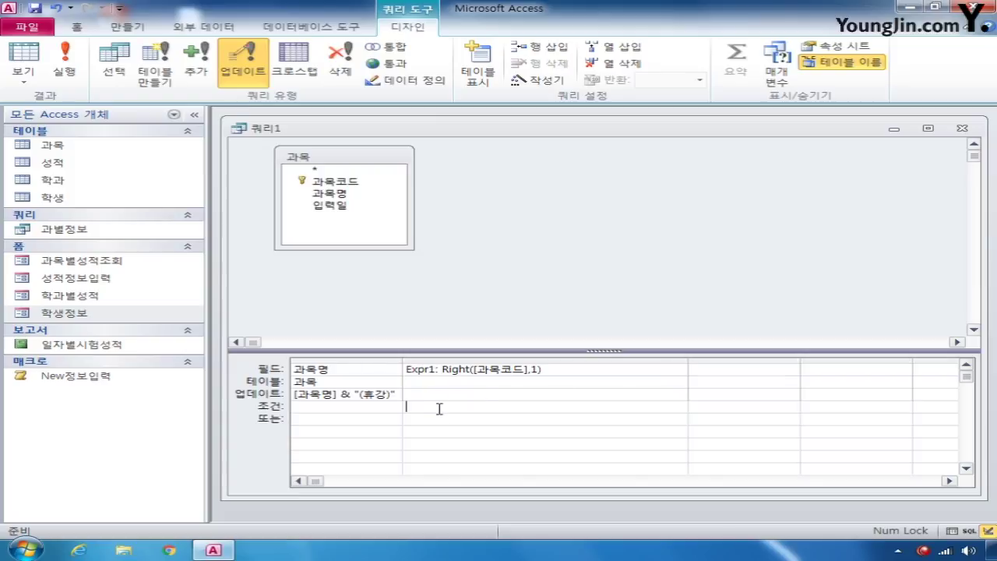
pyautogui.write('"3"')
# Close the update query and save it under the name 과목명수정
pyautogui.click(963, 128)
pyautogui.click(388, 312)
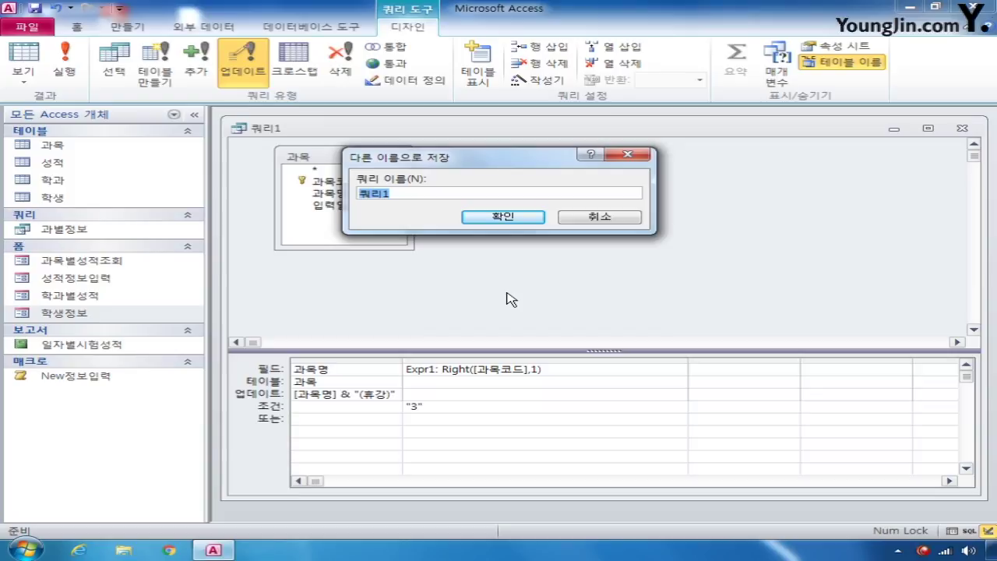
pyautogui.write('과목명수정')
pyautogui.press('Return')
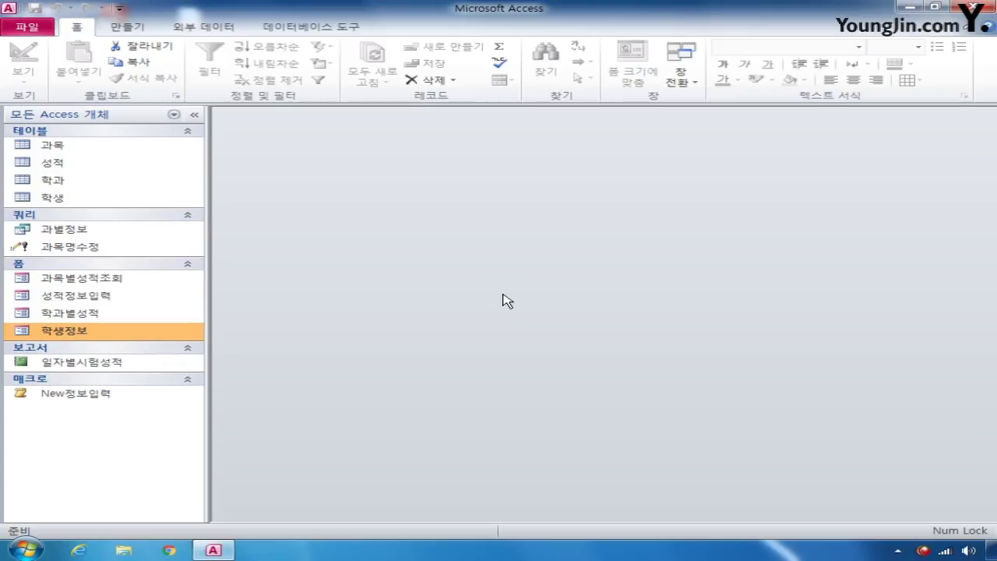
# Create a new query in design view containing the 과목 and 성적 tables
pyautogui.click(131, 28)
pyautogui.click(304, 65)
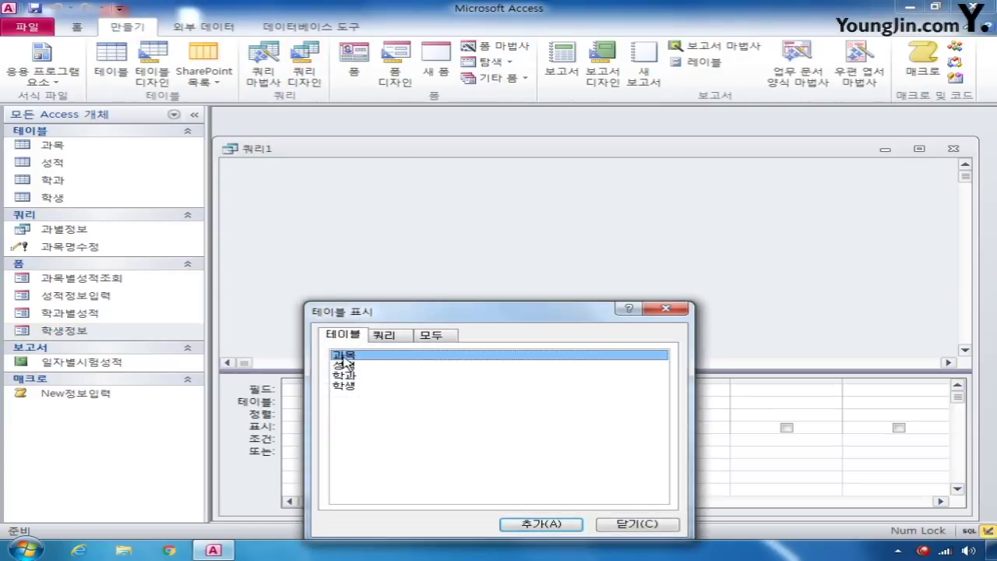
pyautogui.doubleClick(345, 356)
pyautogui.doubleClick(354, 366)
pyautogui.click(646, 527)
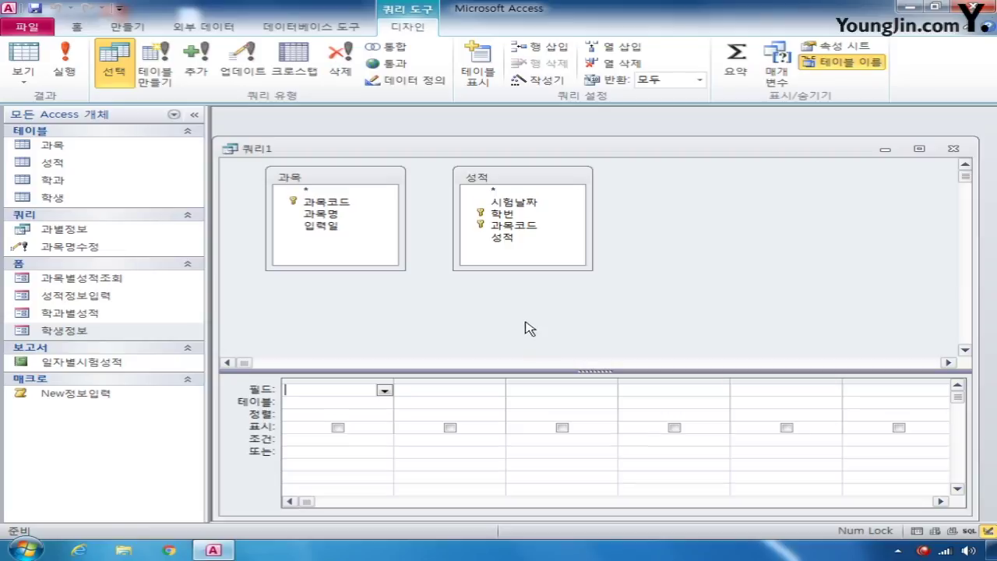
# Join the two tables on 과목코드, including all records from 과목 and only the matching records from 성적
pyautogui.click(345, 203)
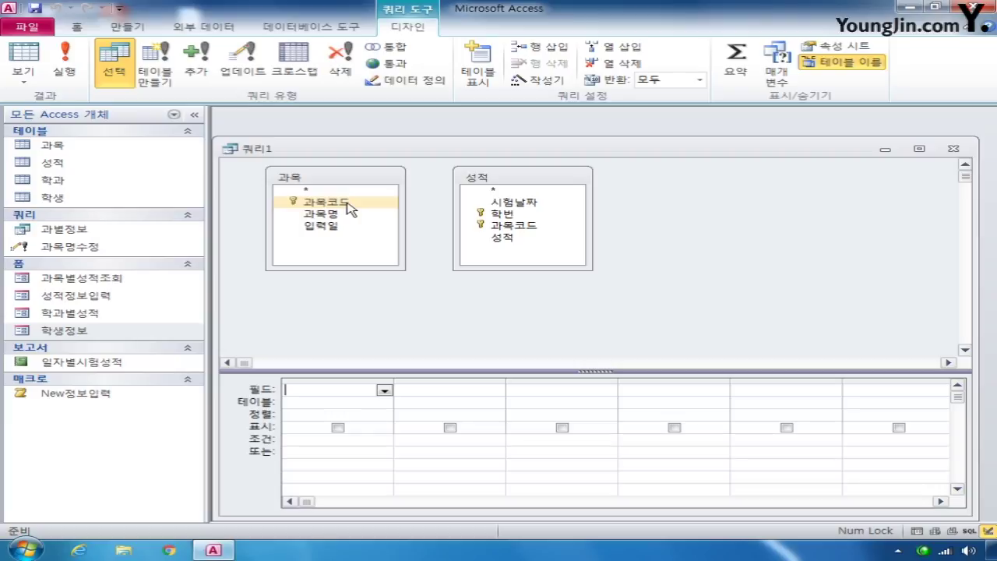
pyautogui.moveTo(350, 212); pyautogui.dragTo(499, 226)
pyautogui.doubleClick(427, 214)
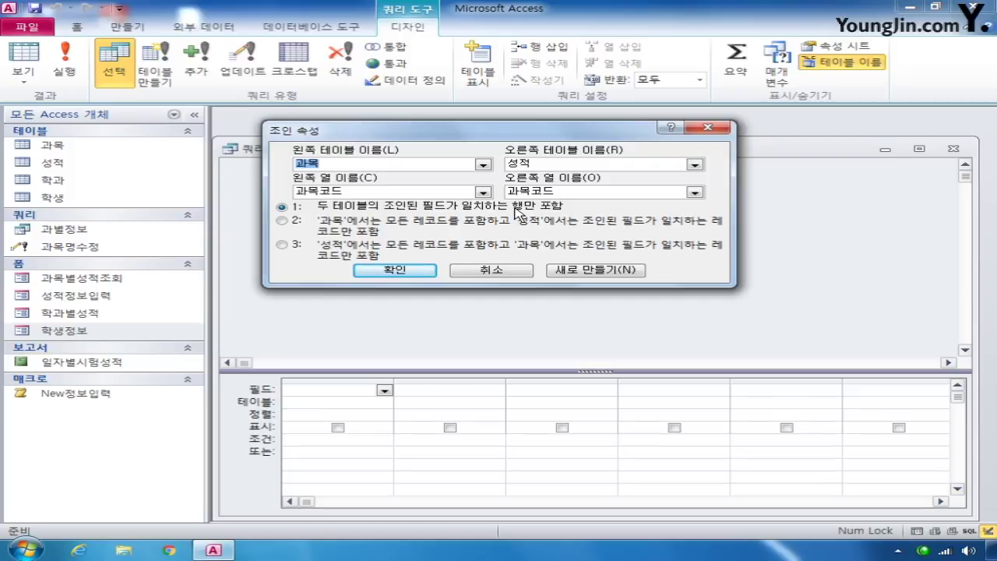
pyautogui.click(283, 222)
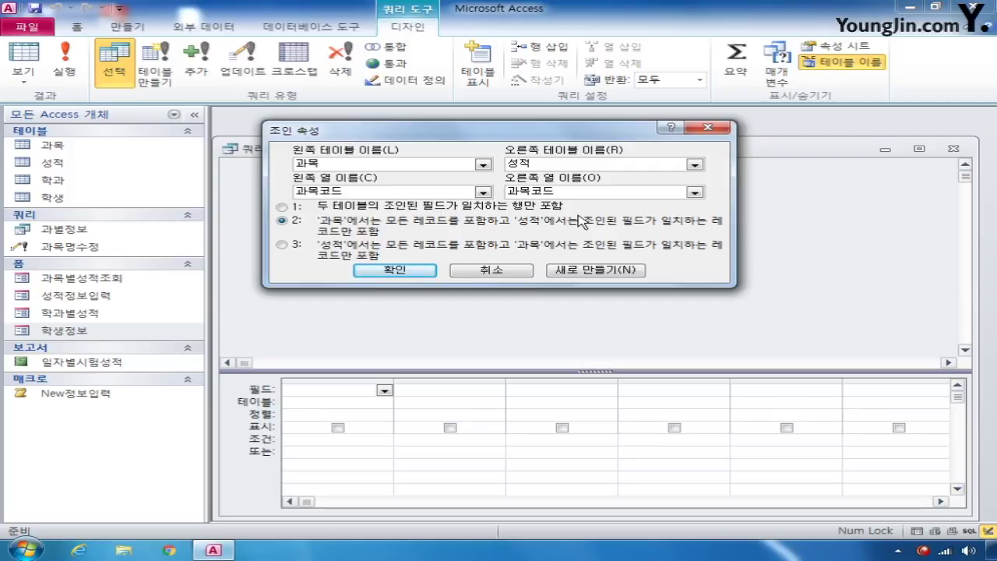
pyautogui.click(403, 269)
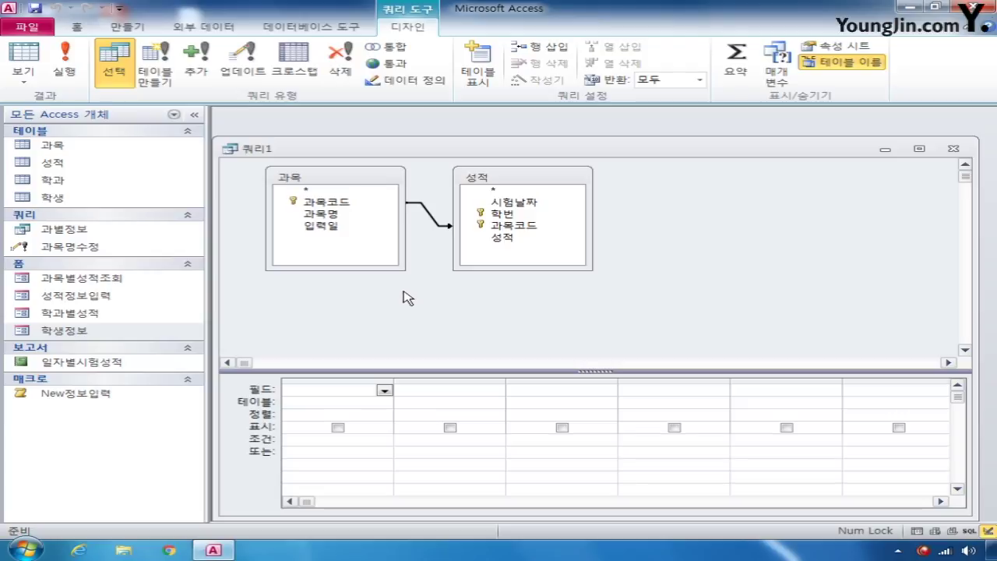
# Add the 과목코드, 과목명 and 입력일 fields of the 과목 table to the query grid, one column each
pyautogui.doubleClick(319, 202)
pyautogui.doubleClick(319, 202)
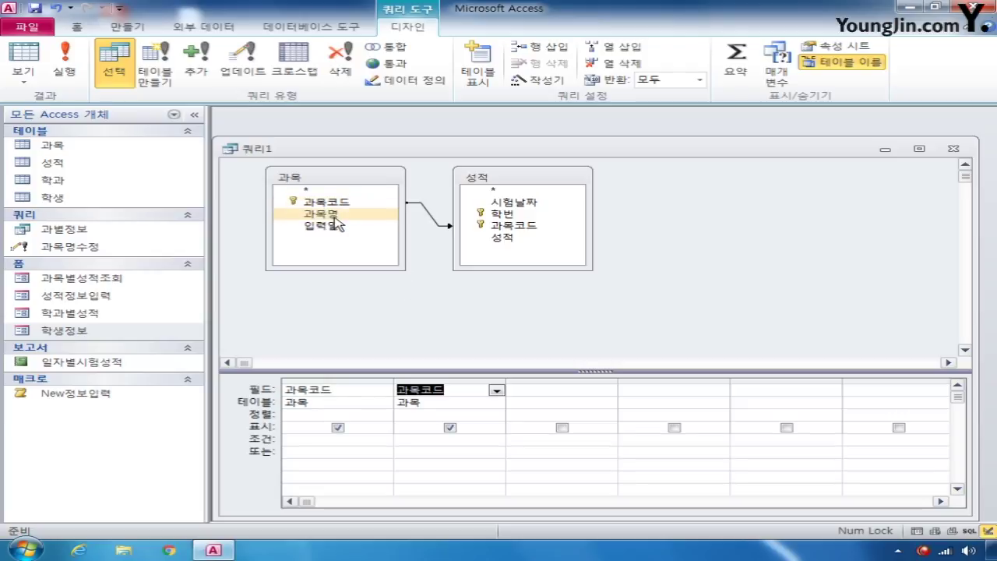
pyautogui.click(448, 381)
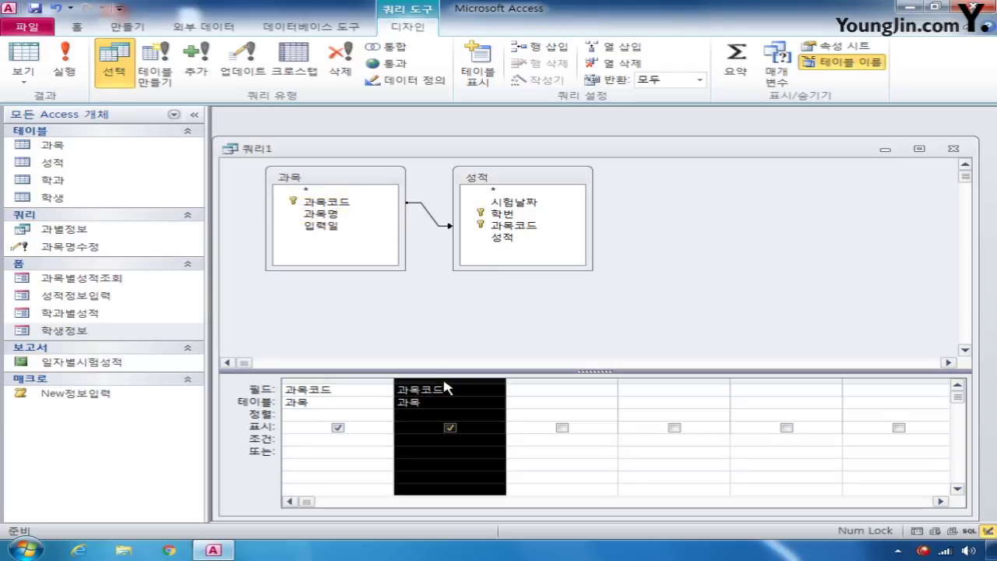
pyautogui.press('Delete')
pyautogui.doubleClick(335, 215)
pyautogui.doubleClick(321, 225)
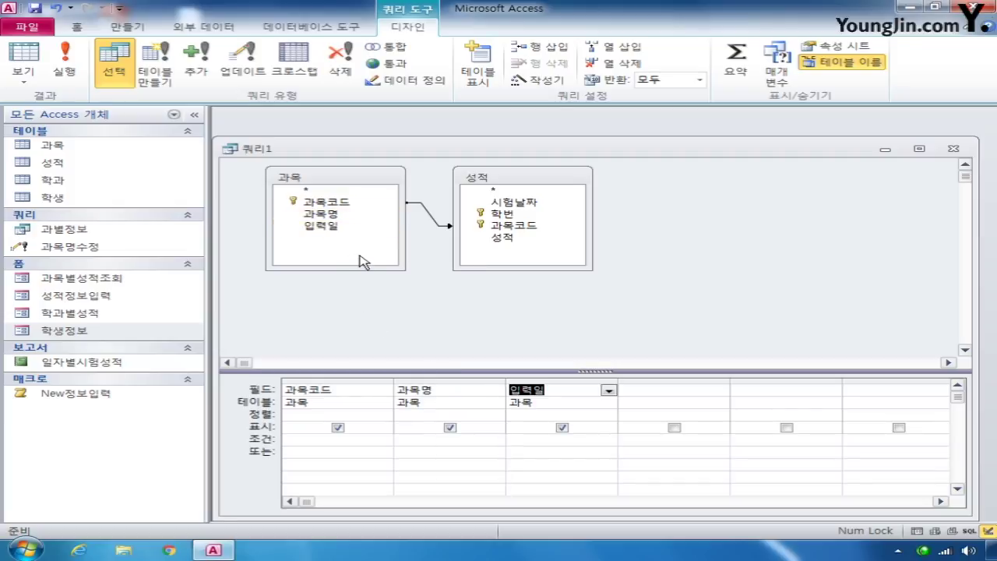
# Add 과목코드 from the 성적 table as a hidden column with the criterion is null
pyautogui.click(503, 226)
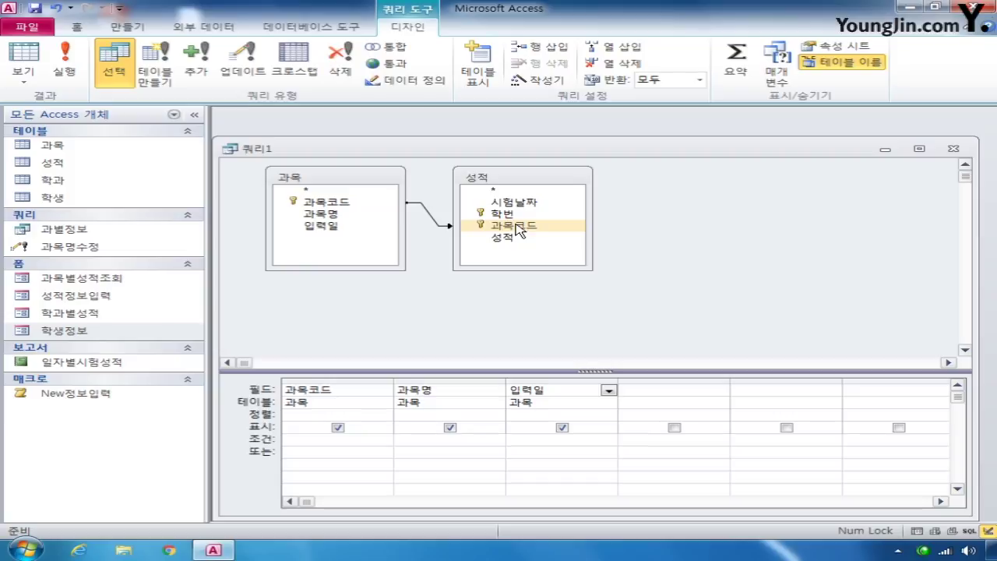
pyautogui.doubleClick(516, 227)
pyautogui.click(675, 427)
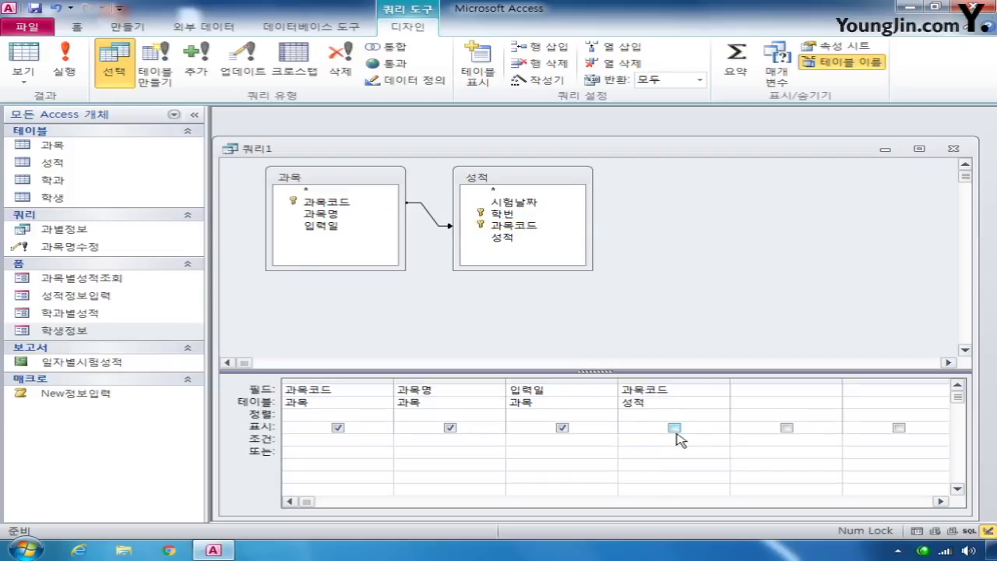
pyautogui.click(676, 436)
pyautogui.write('is nu')
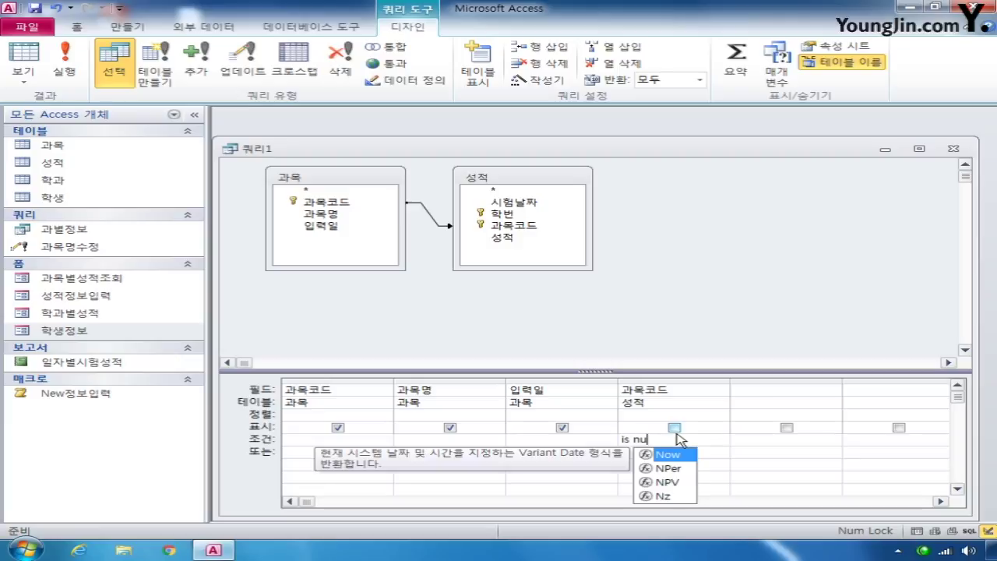
pyautogui.write('ll')
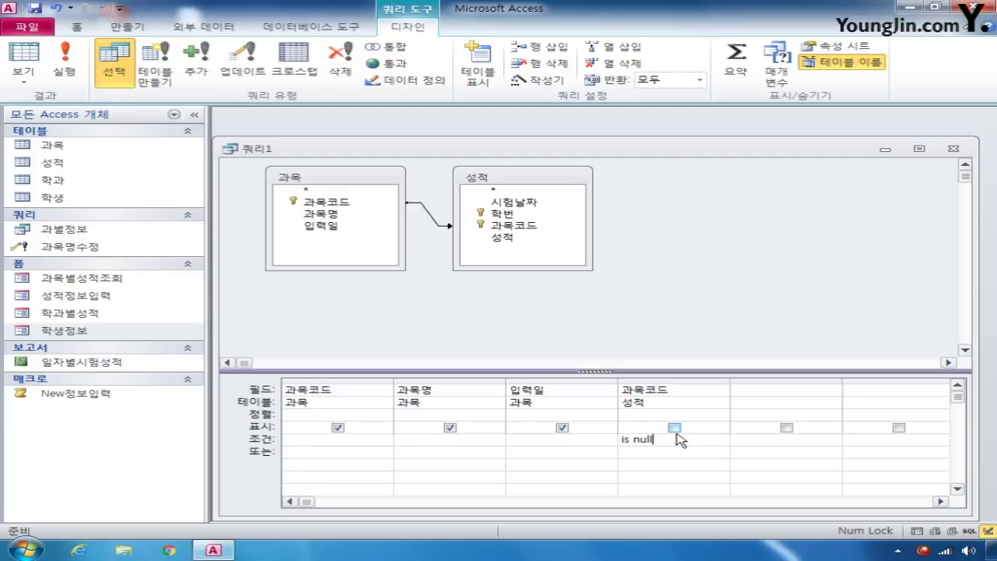
# Close the select query and save it under the name 삭제목록
pyautogui.click(953, 148)
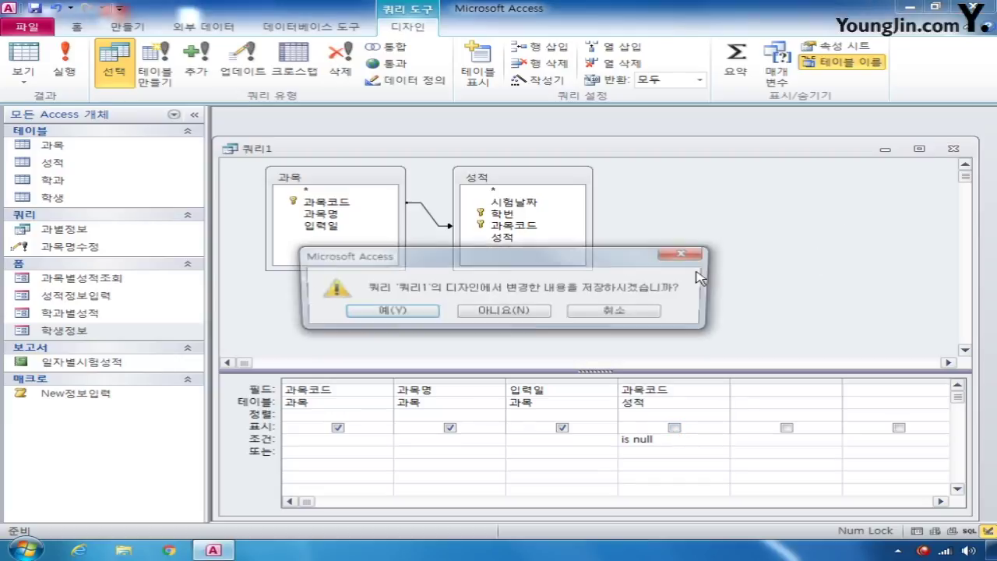
pyautogui.click(411, 312)
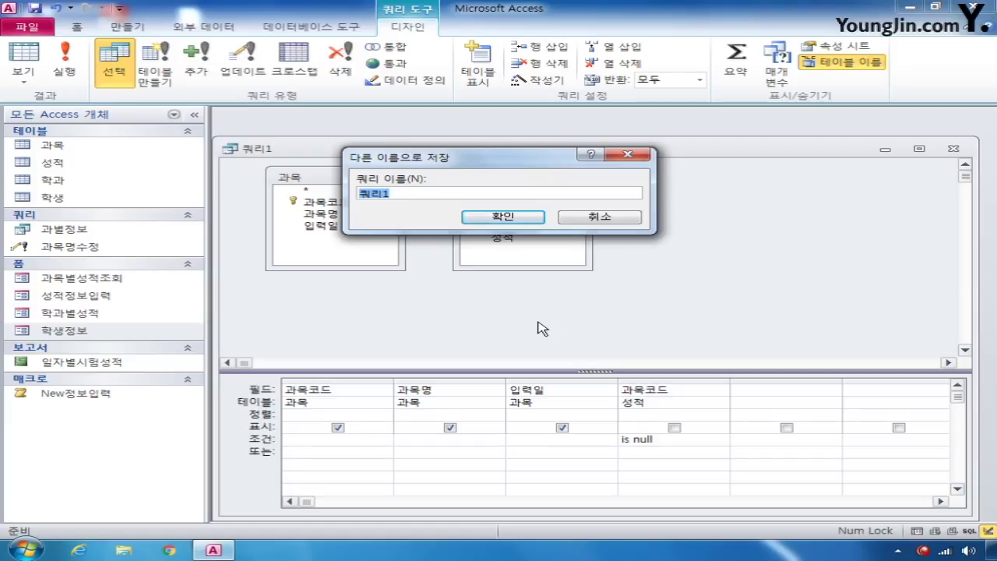
pyautogui.write('삭제목록')
pyautogui.press('Return')
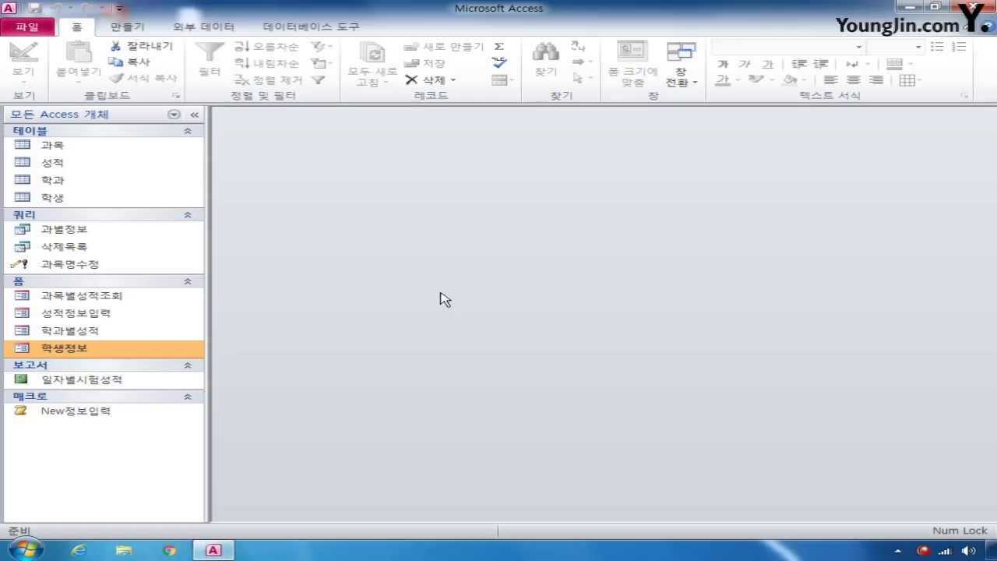
# Open the 학생정보 form in design view and show the properties of the txt학번 text box
pyautogui.rightClick(116, 356)
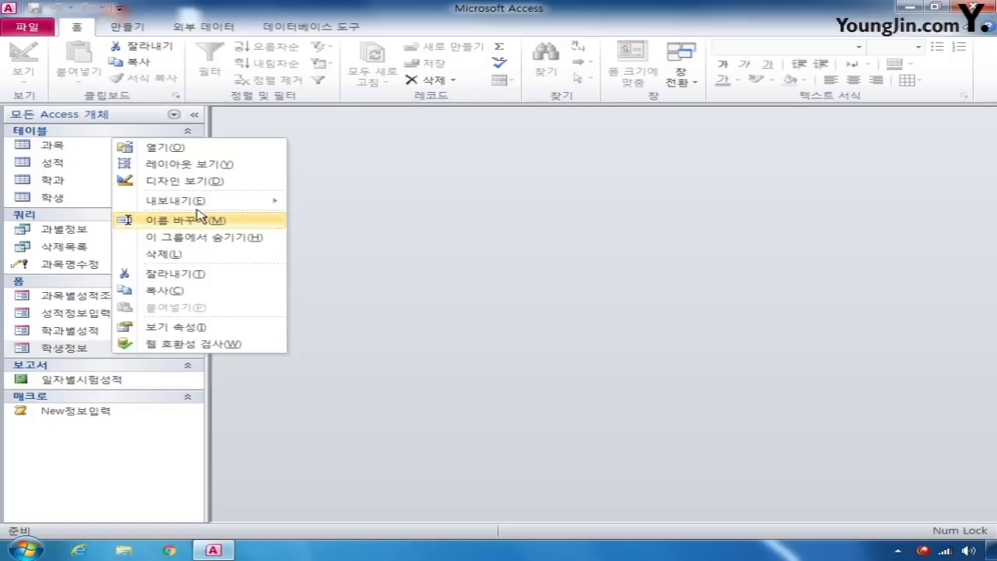
pyautogui.click(204, 181)
pyautogui.click(719, 72)
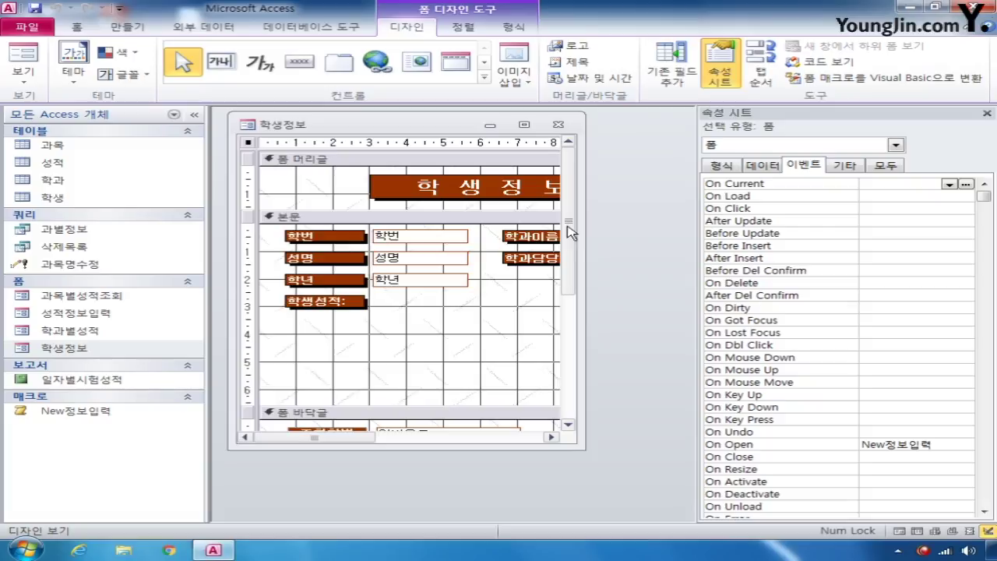
pyautogui.click(895, 145)
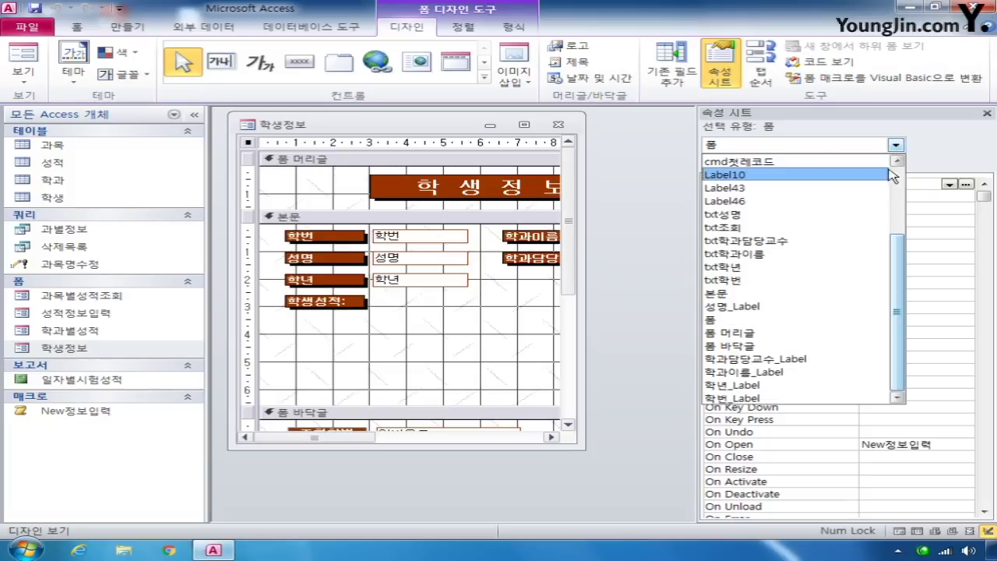
pyautogui.click(783, 287)
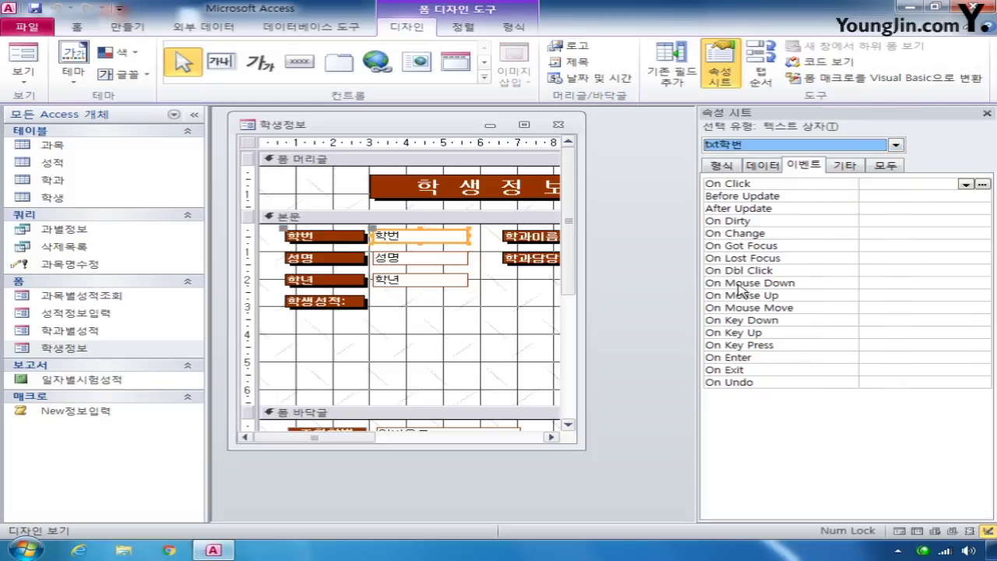